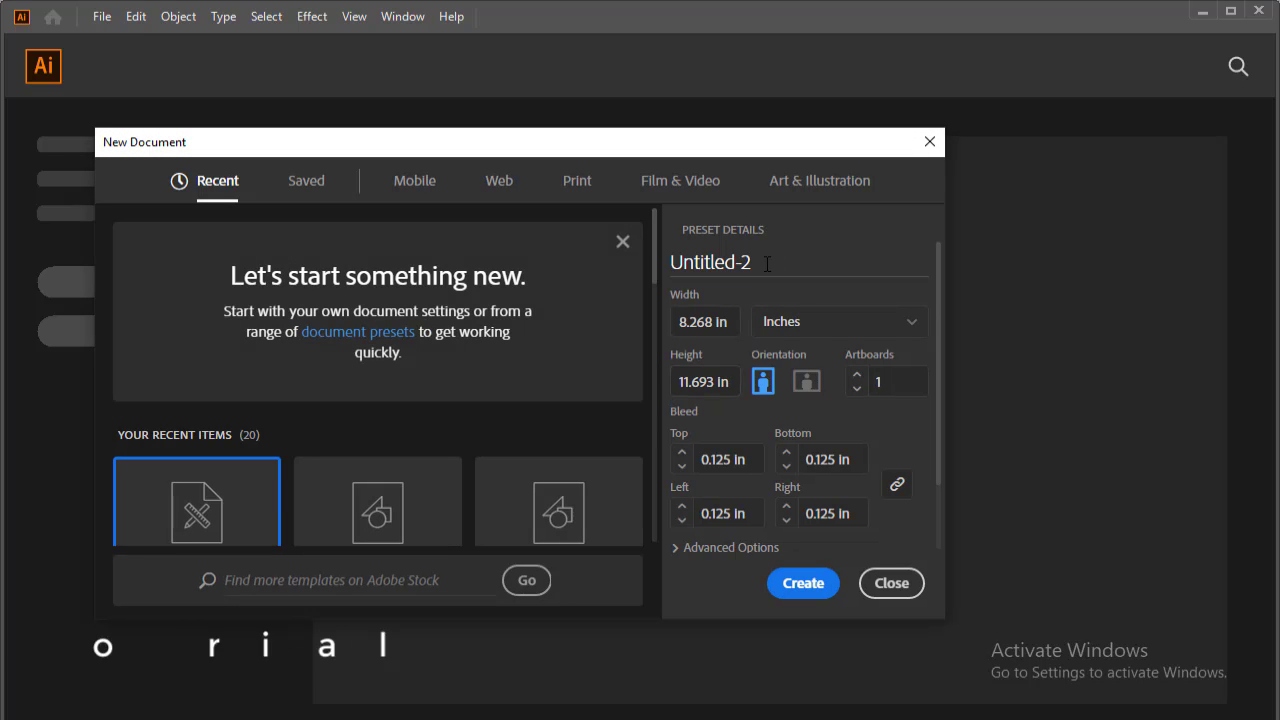
# Step: Create a new print document named "Letterhead design" from the Letter preset, with inches as units
pyautogui.moveTo(767, 263); pyautogui.dragTo(658, 264)
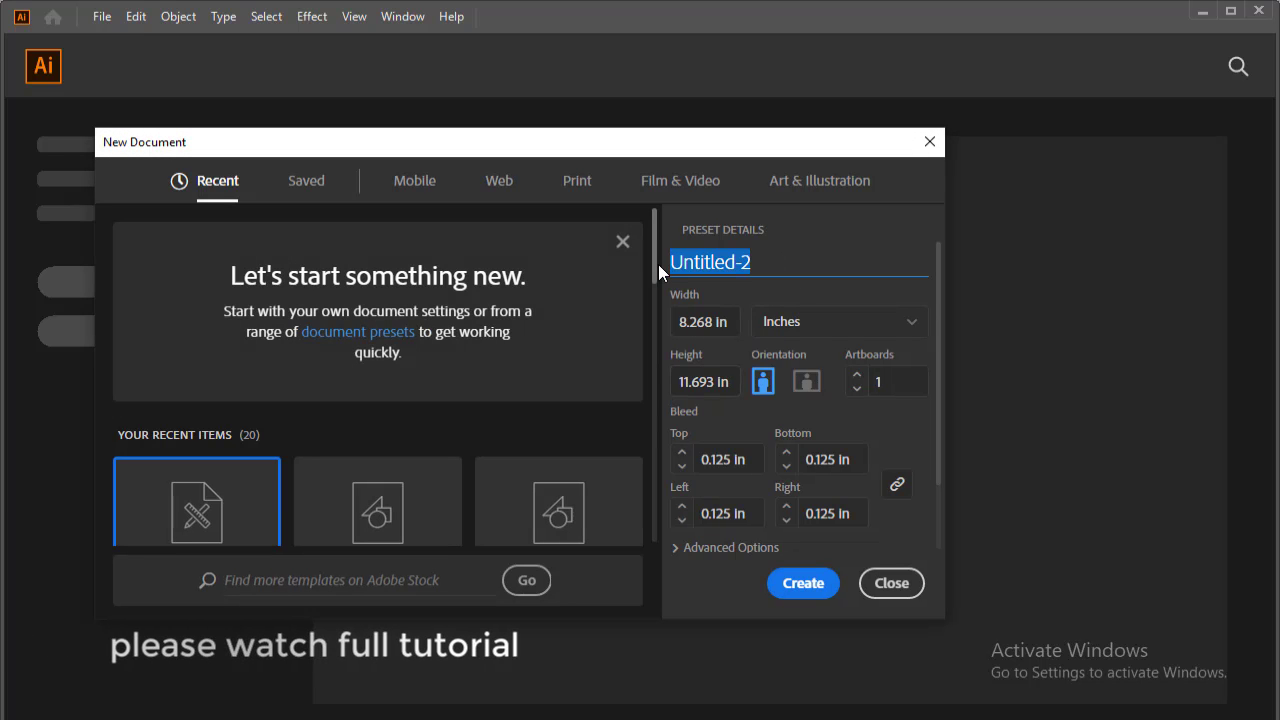
pyautogui.write('Letter ')
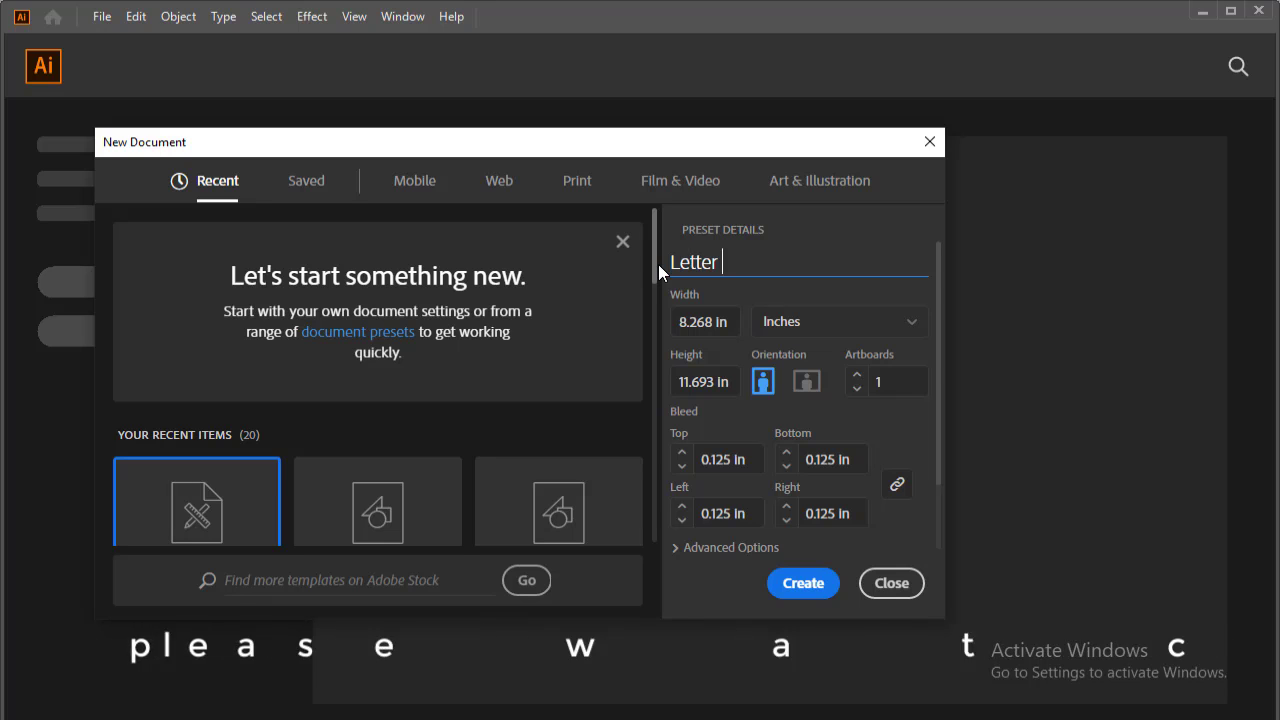
pyautogui.write('head des')
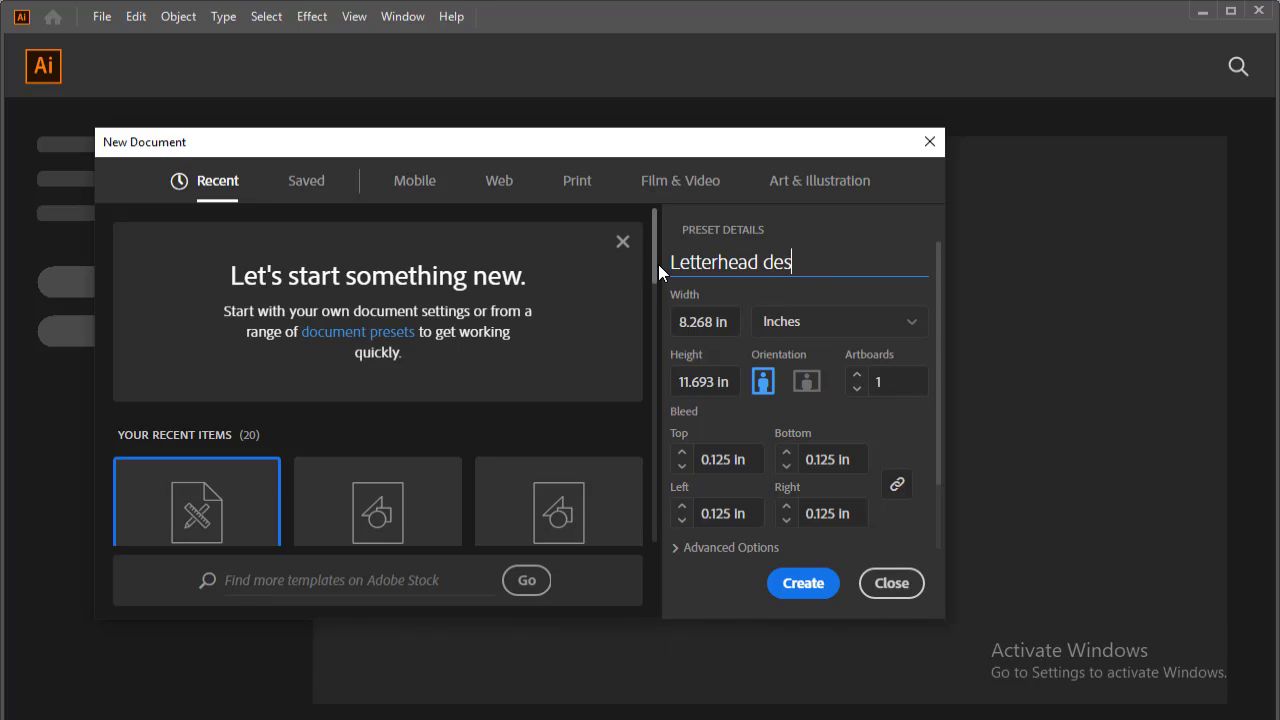
pyautogui.write('ign')
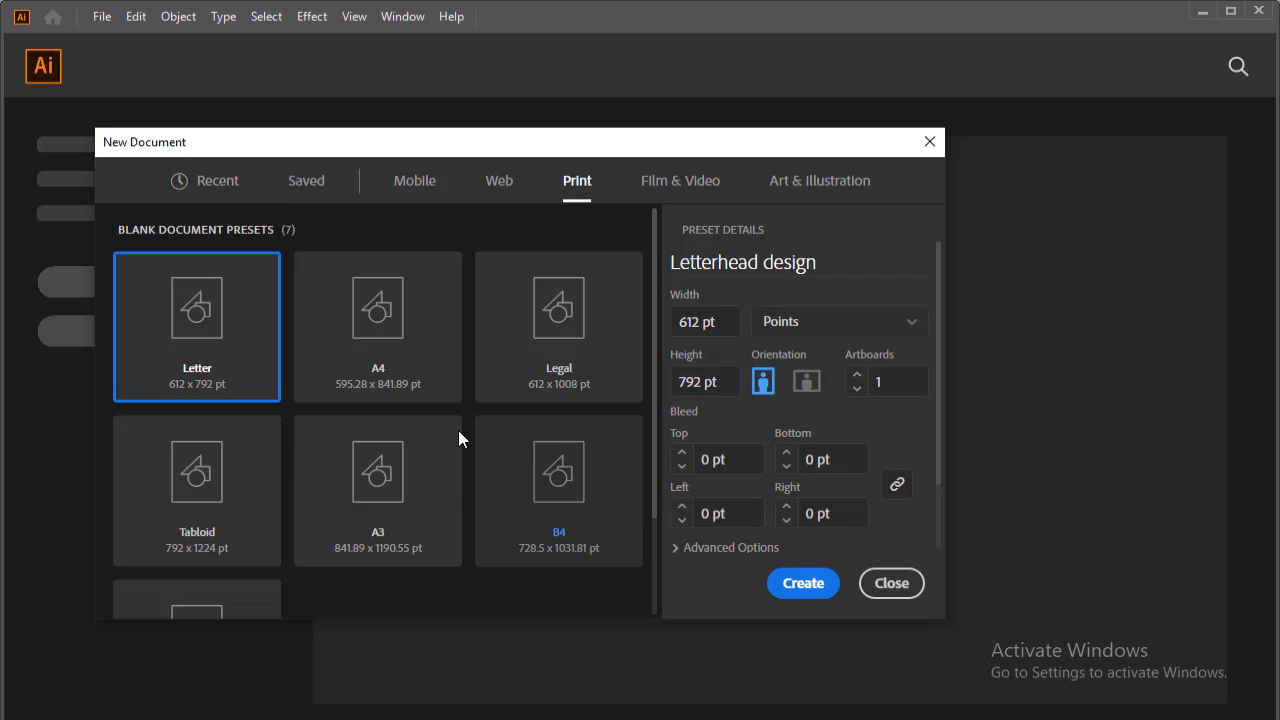
pyautogui.click(909, 325)
pyautogui.click(803, 425)
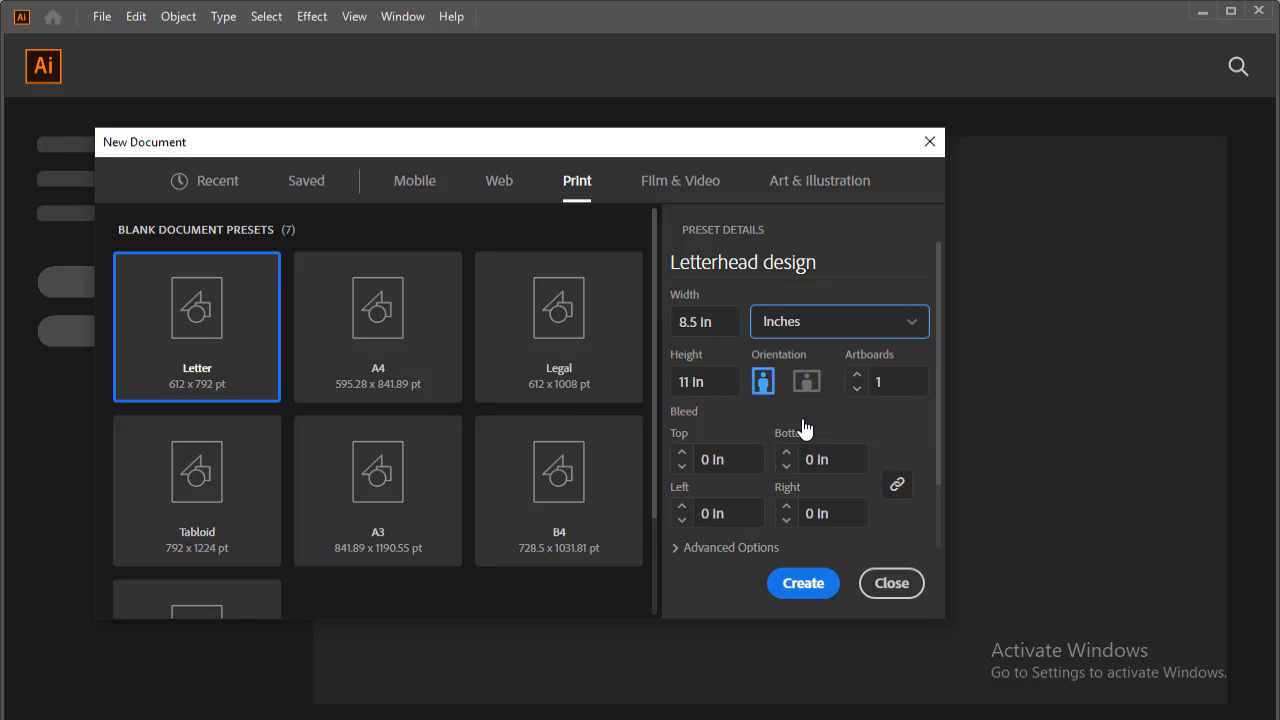
pyautogui.click(805, 588)
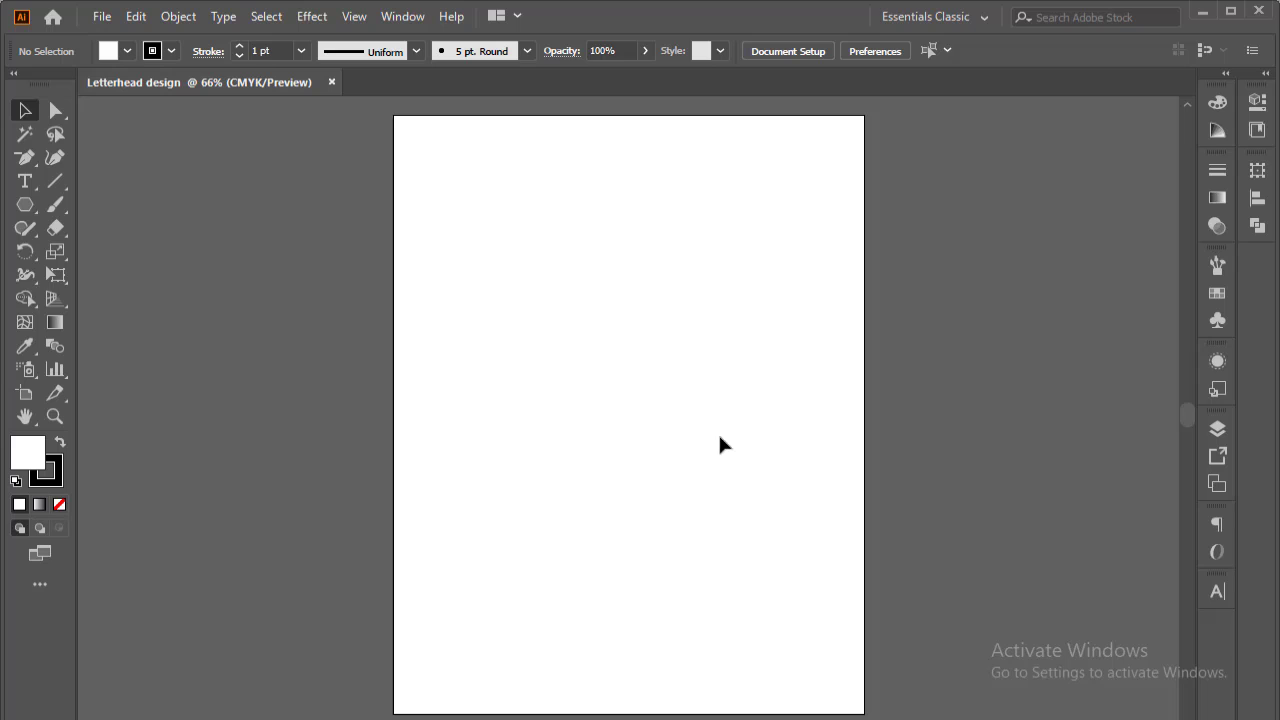
# Step: Show the rulers and place vertical margin guides about 0.45 in inside the artboard's left and right edges
pyautogui.hotkey('ctrl', 'r')
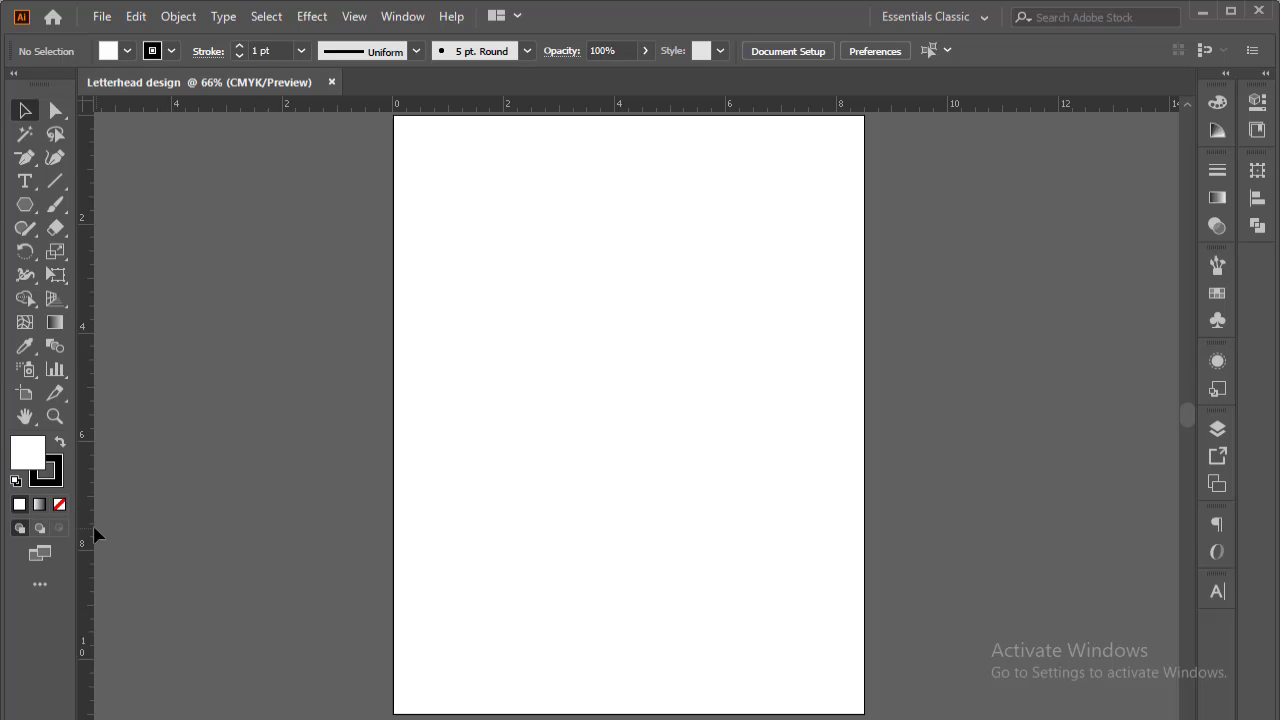
pyautogui.moveTo(388, 559); pyautogui.dragTo(418, 561)
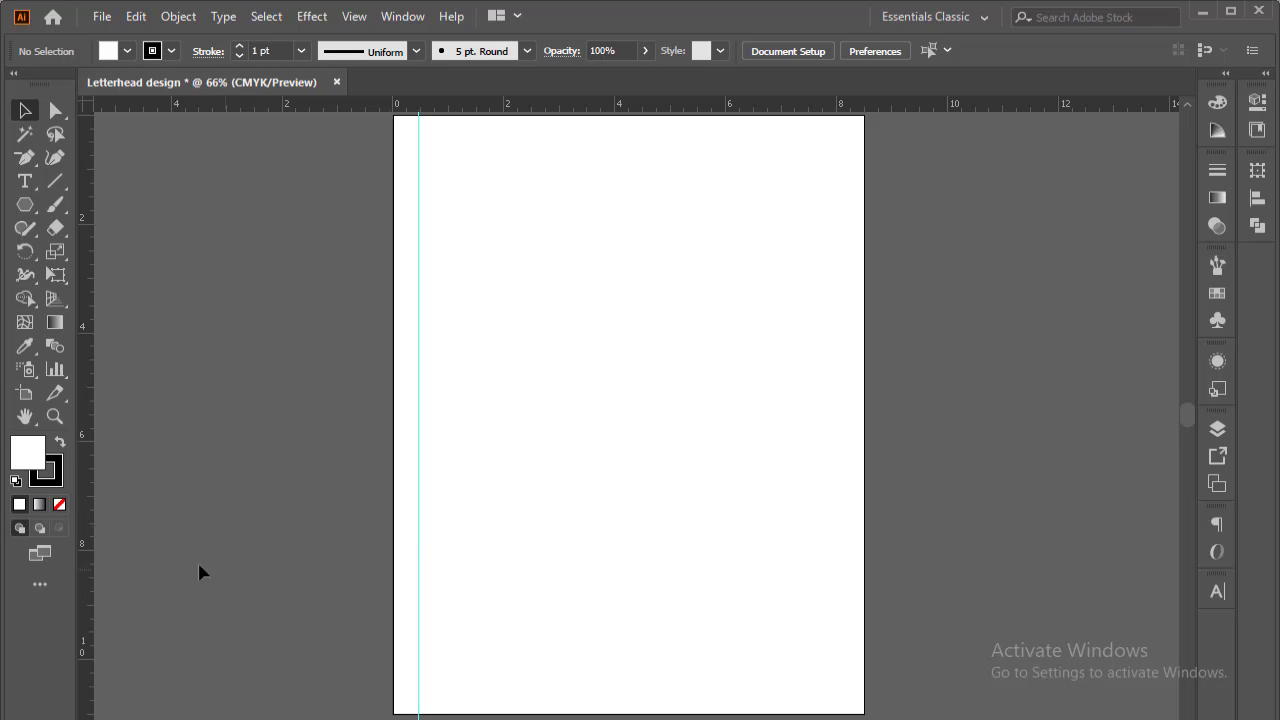
pyautogui.moveTo(689, 546); pyautogui.dragTo(838, 573)
pyautogui.scroll(2, 754, 474)
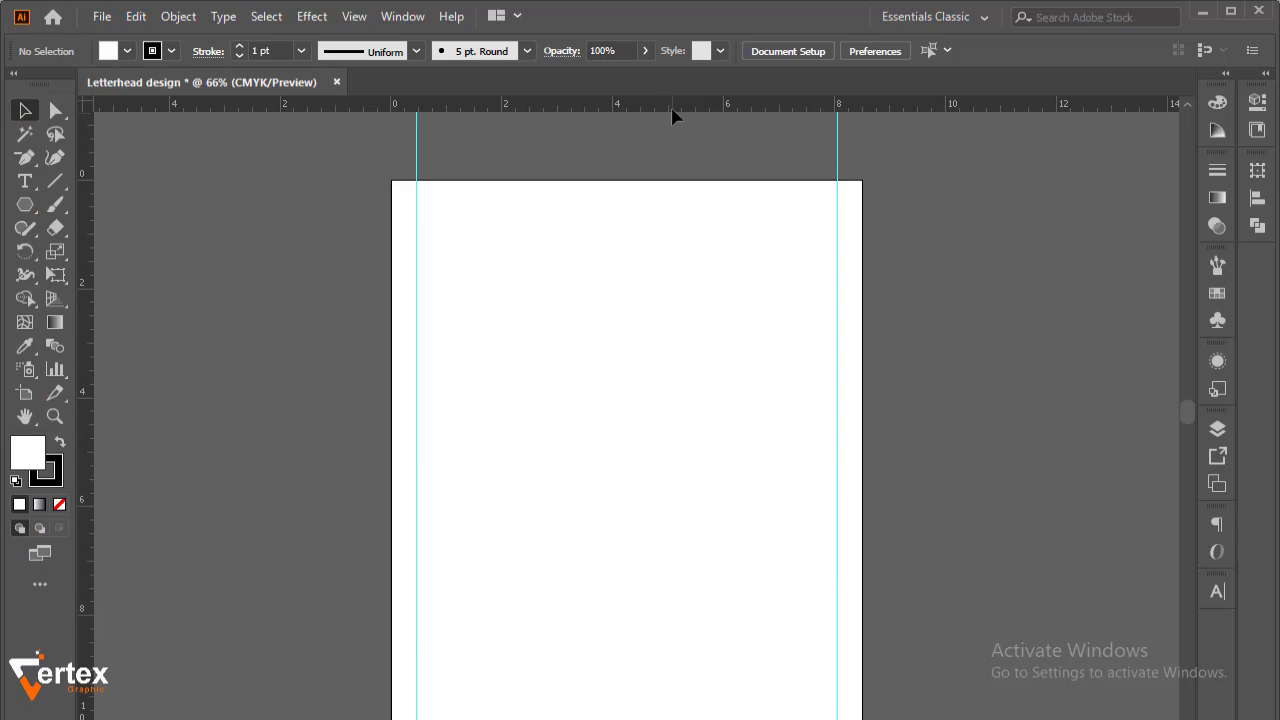
# Step: Place horizontal guides about 0.6 in below the artboard's top edge and about 0.4 in above its bottom edge
pyautogui.moveTo(672, 112); pyautogui.dragTo(679, 212)
pyautogui.scroll(-6, 640, 326)
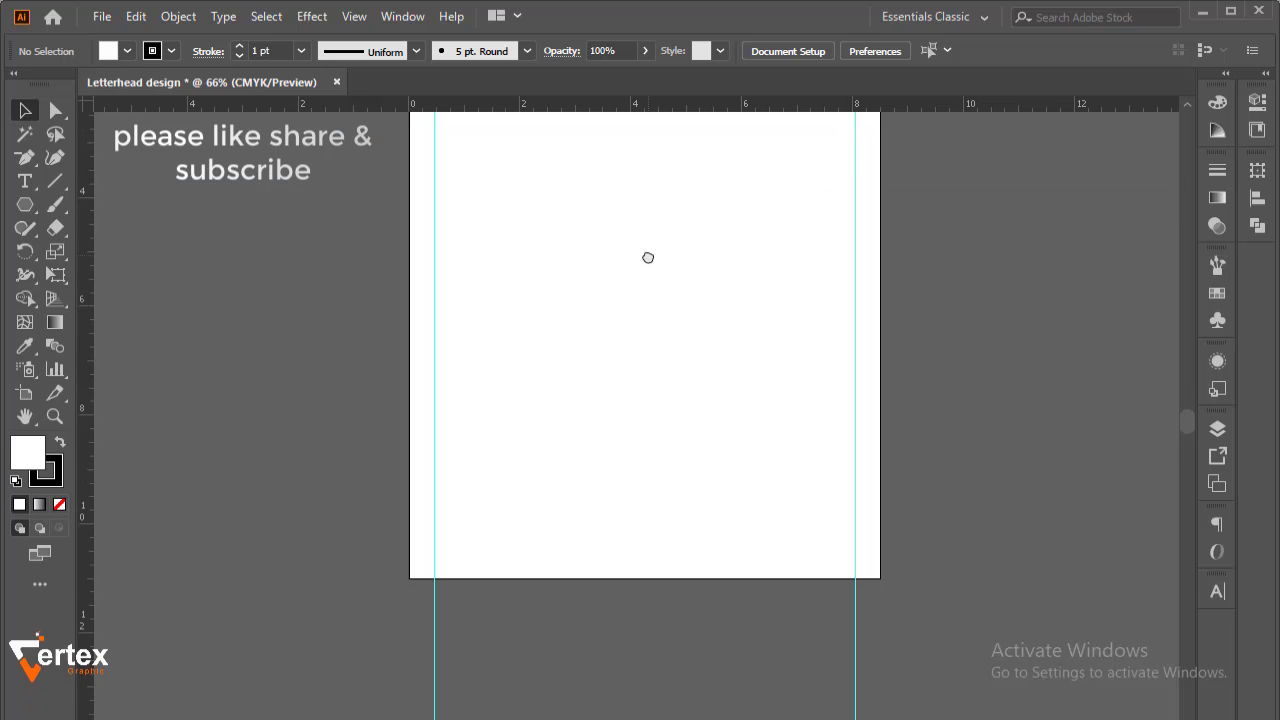
pyautogui.moveTo(666, 106); pyautogui.dragTo(657, 556)
pyautogui.press('space')
pyautogui.moveTo(686, 350); pyautogui.dragTo(640, 551)
pyautogui.moveTo(616, 400); pyautogui.dragTo(604, 352)
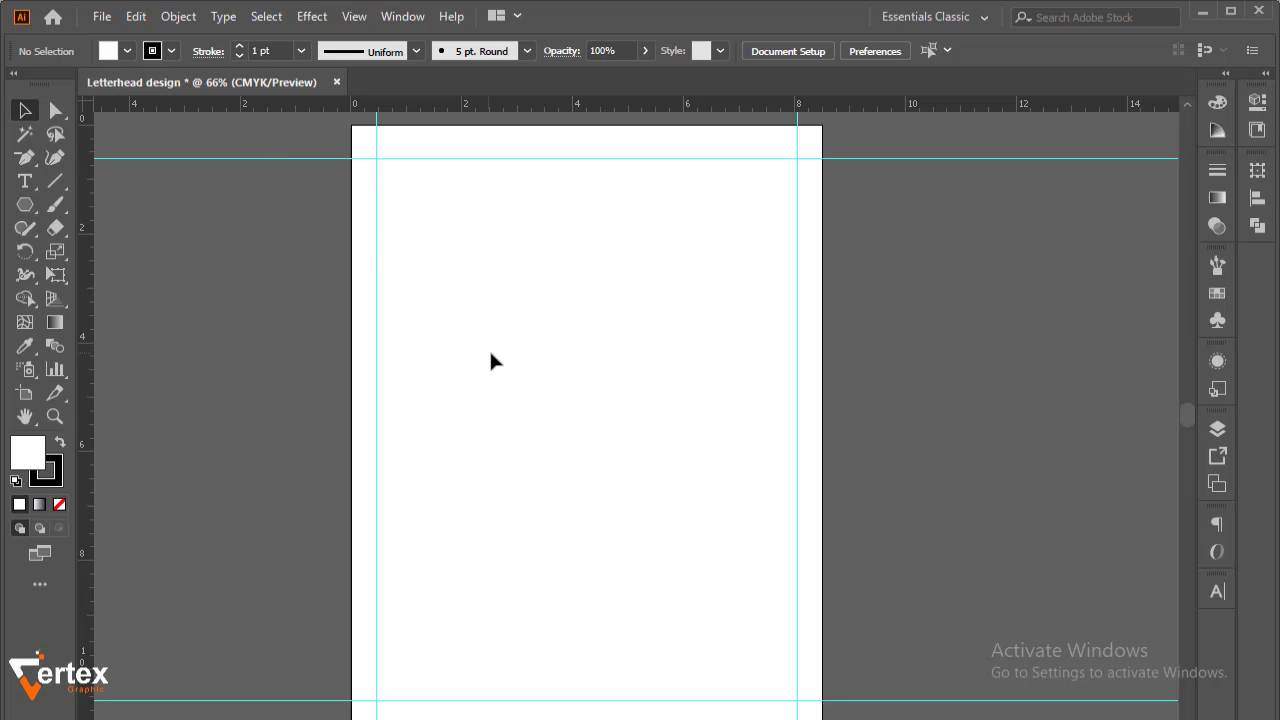
pyautogui.press('space')
pyautogui.moveTo(549, 423); pyautogui.dragTo(522, 428)
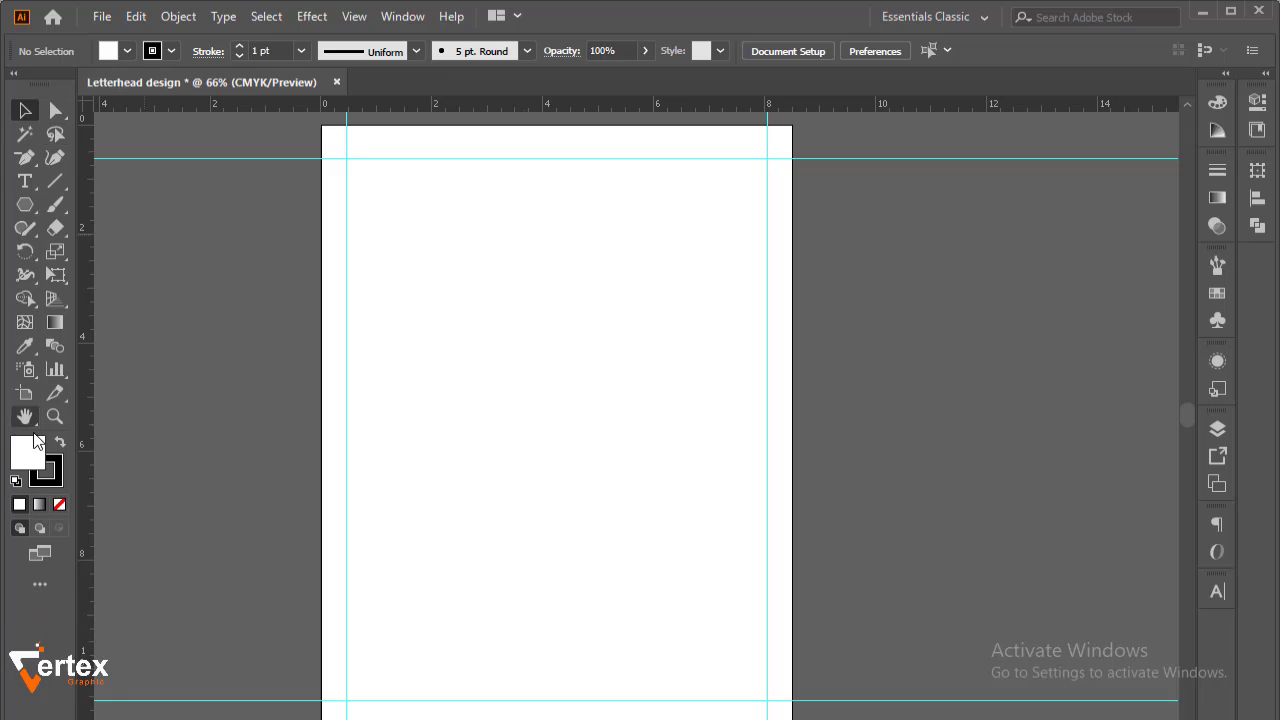
# Step: Draw a white rectangle covering the whole artboard, remove its stroke and deselect it
pyautogui.click(25, 204)
pyautogui.click(110, 206)
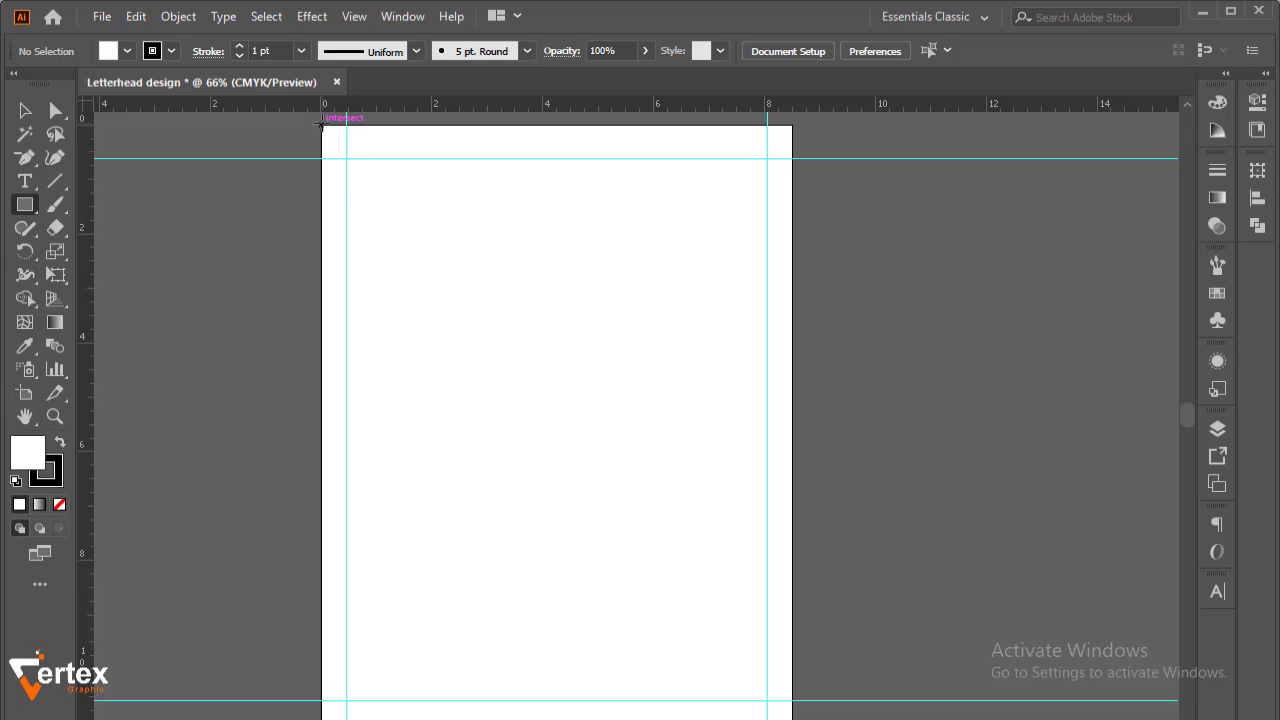
pyautogui.moveTo(321, 125); pyautogui.dragTo(796, 716)
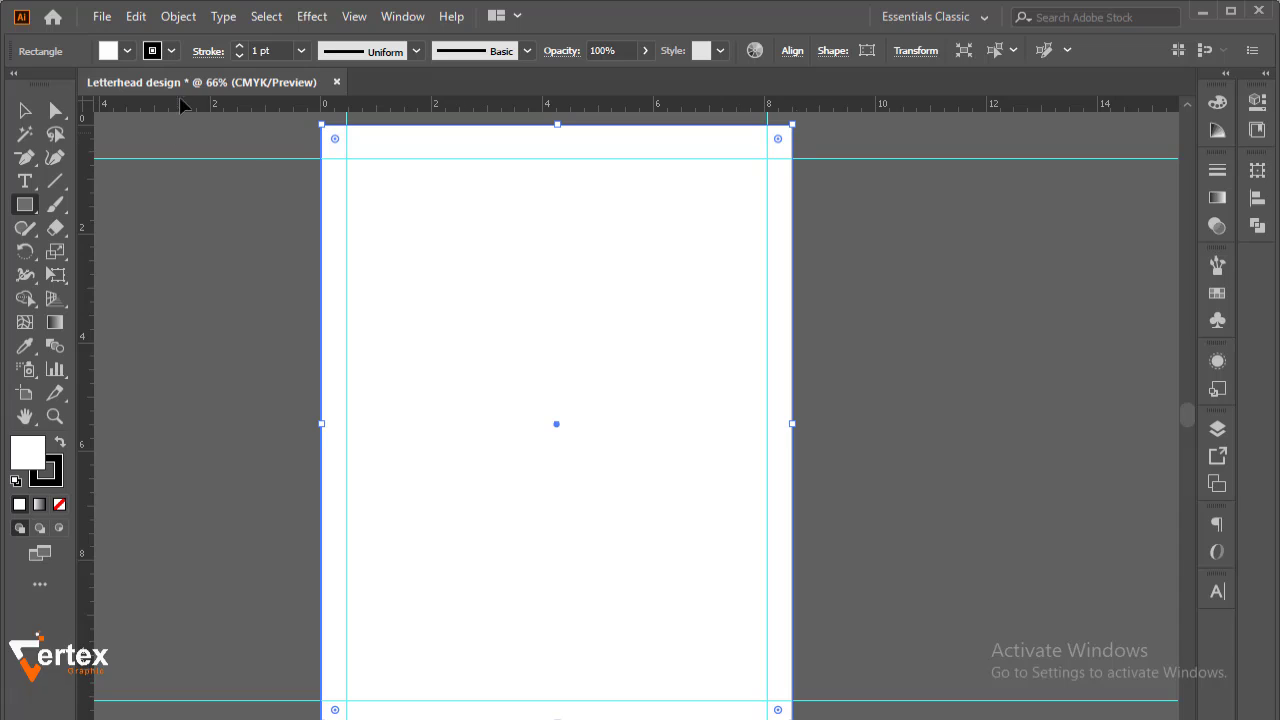
pyautogui.click(172, 50)
pyautogui.click(16, 87)
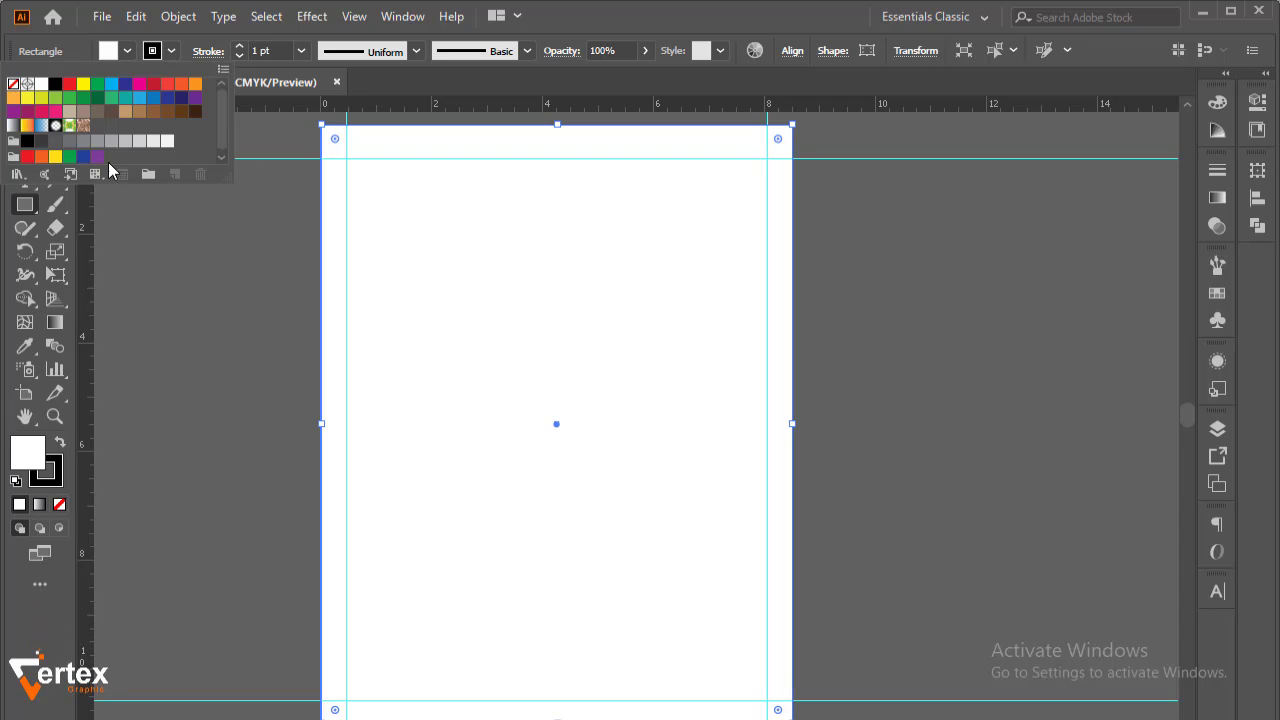
pyautogui.click(25, 115)
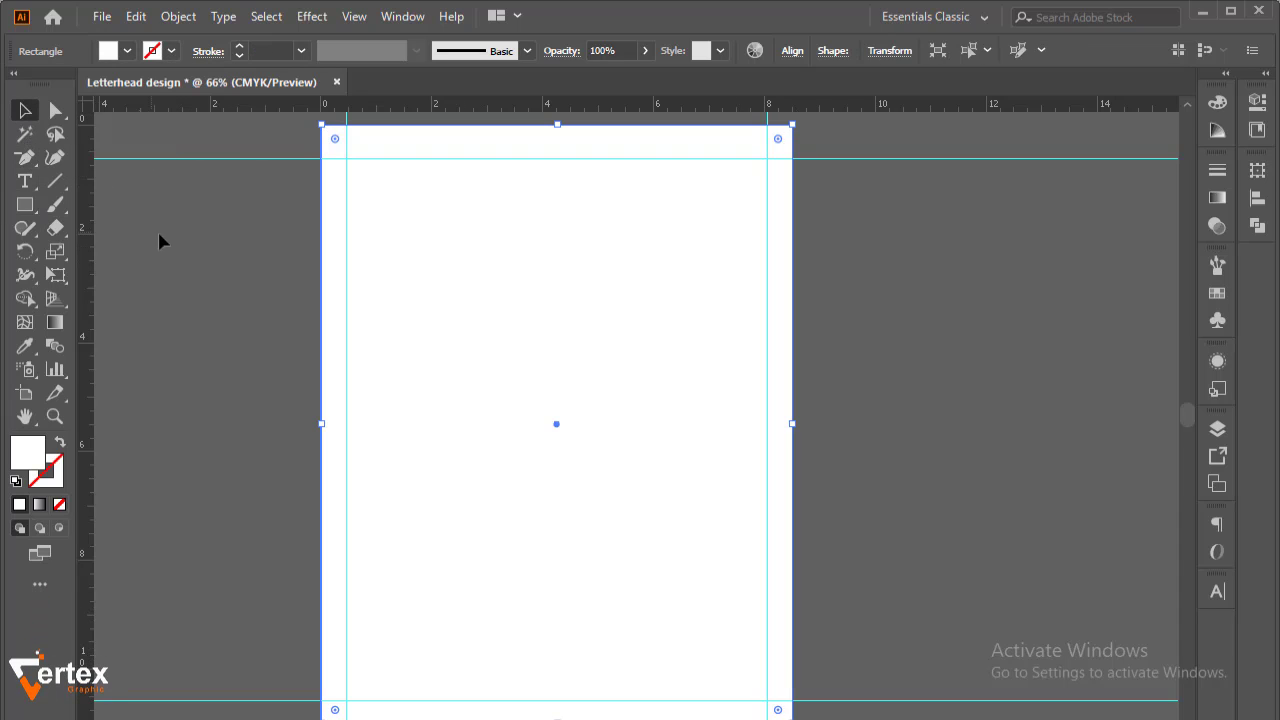
pyautogui.click(198, 276)
# Step: Add mesh lines to the rectangle at about 0.9 in and 7.43 in horizontally, and 1.08 in and 9.86 in vertically
pyautogui.click(25, 322)
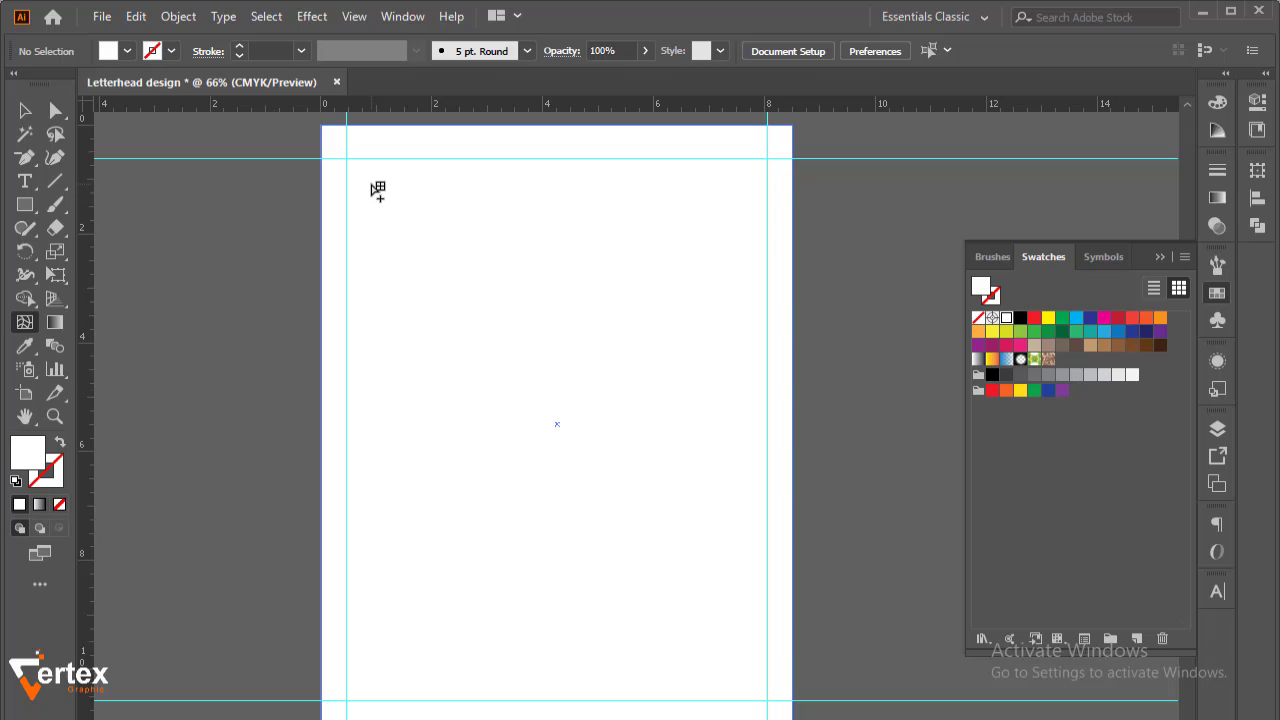
pyautogui.click(371, 183)
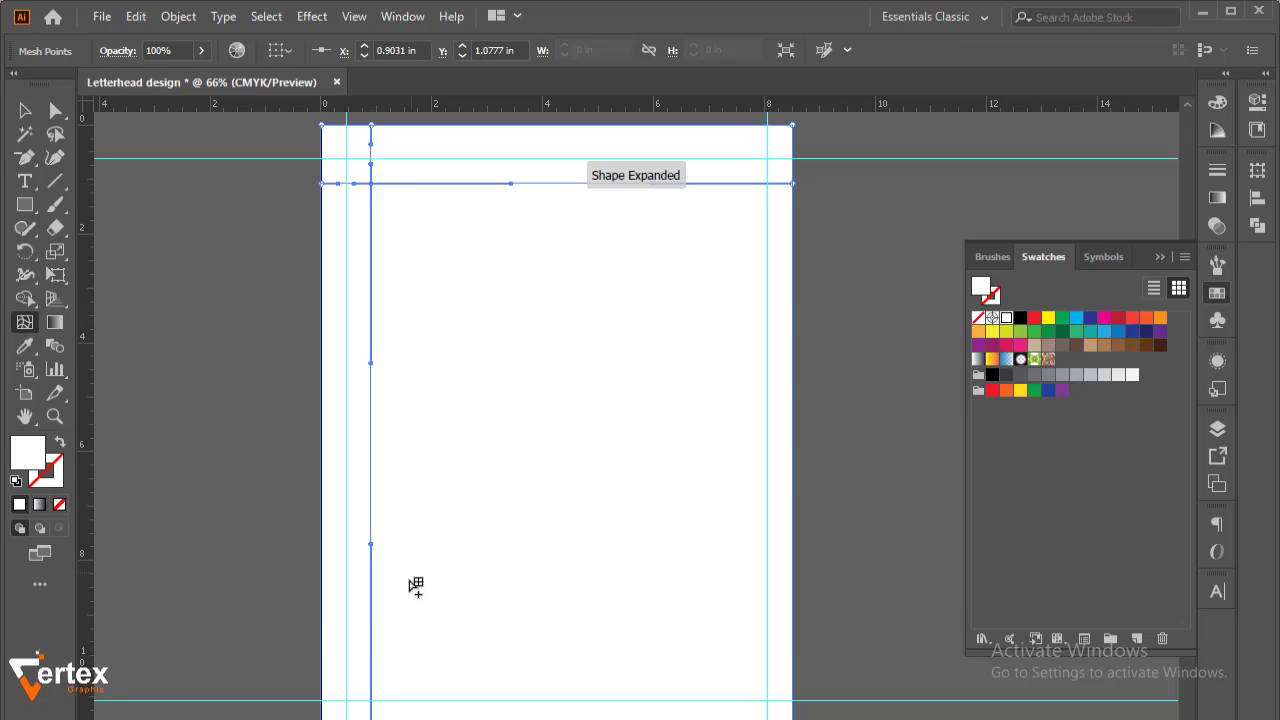
pyautogui.click(371, 662)
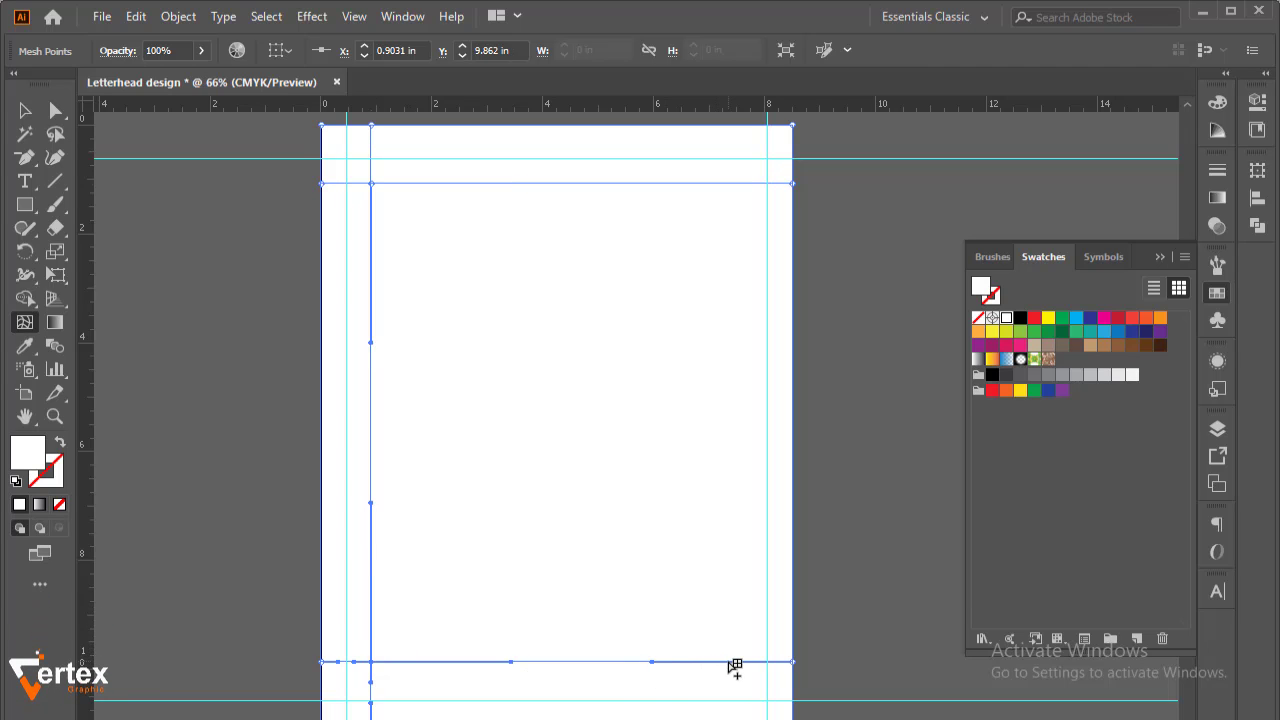
pyautogui.click(734, 662)
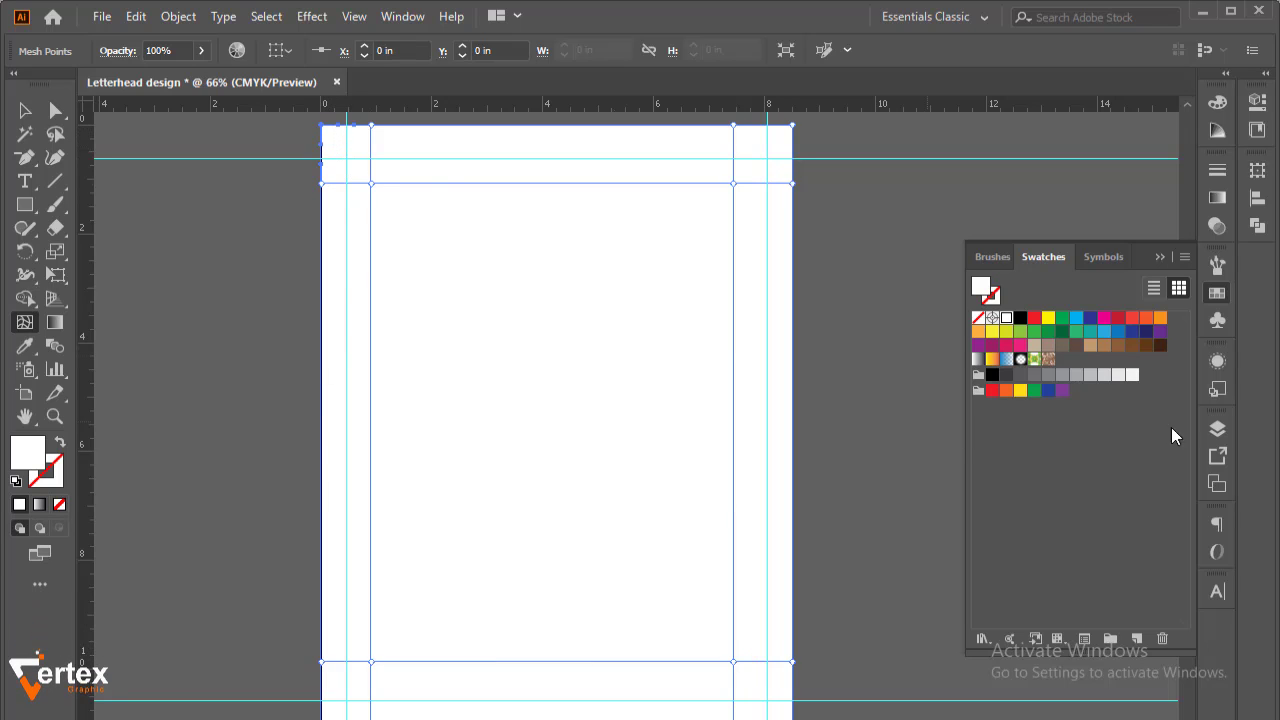
# Step: Colour the page's top-left corner mesh point and its two neighbours along the outer edges orange
pyautogui.click(1160, 317)
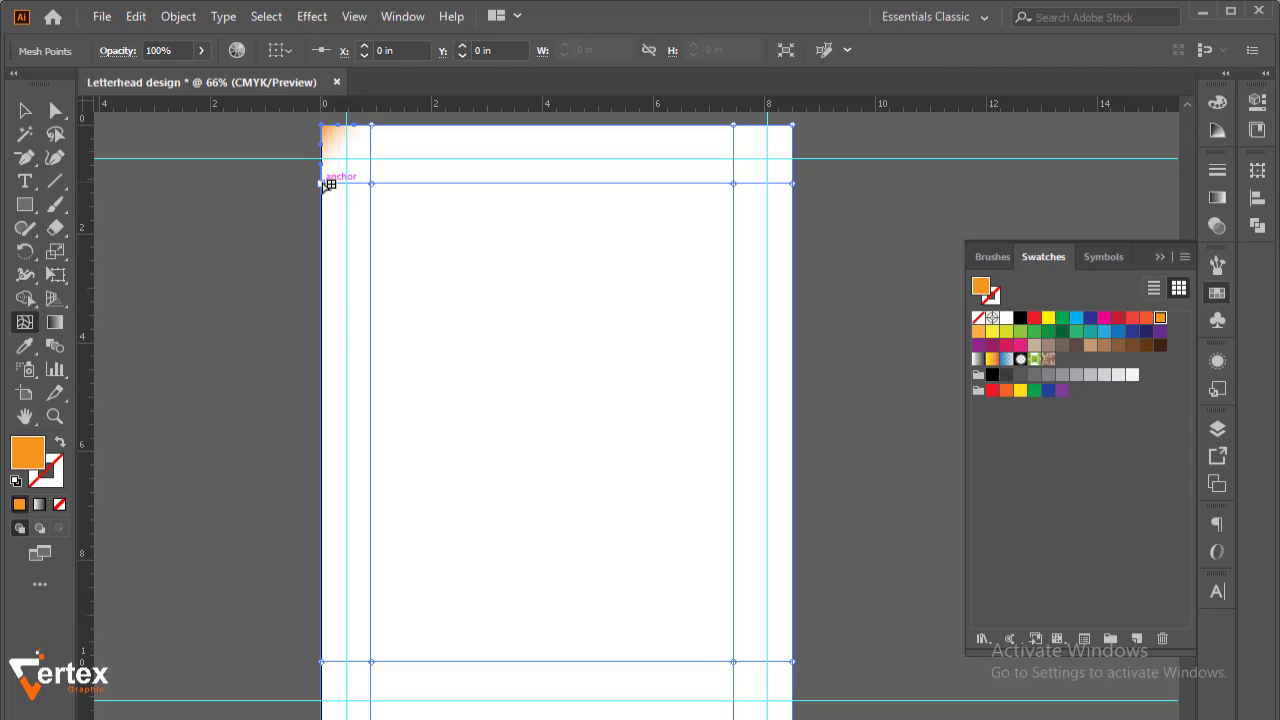
pyautogui.click(328, 184)
pyautogui.click(1160, 318)
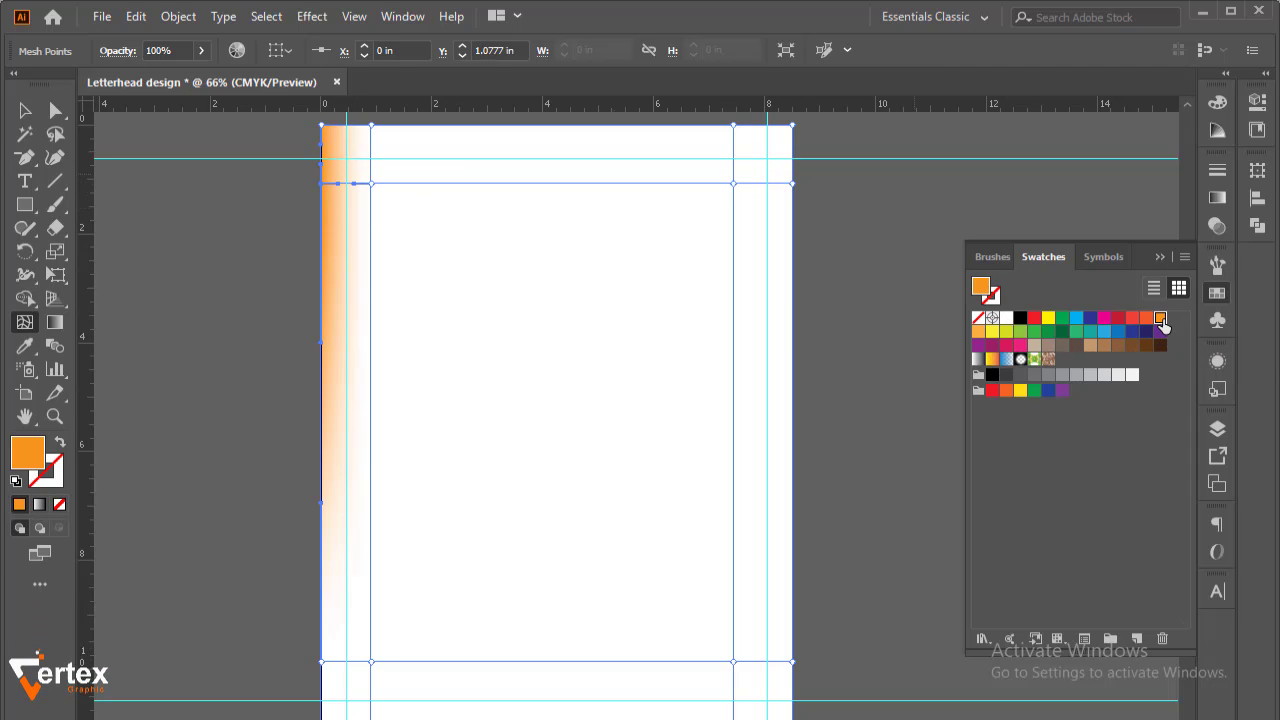
pyautogui.click(372, 126)
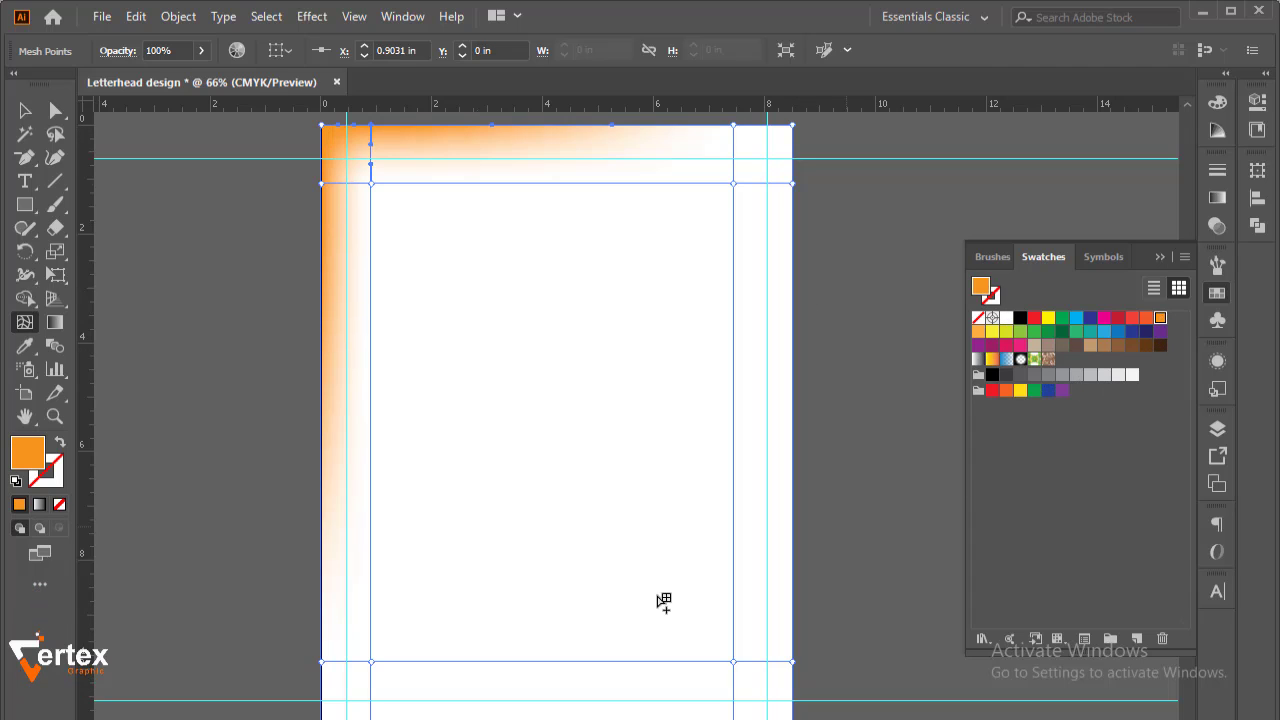
# Step: Colour the page's bottom-left corner mesh point and its two neighbours along the outer edges light blue
pyautogui.click(322, 718)
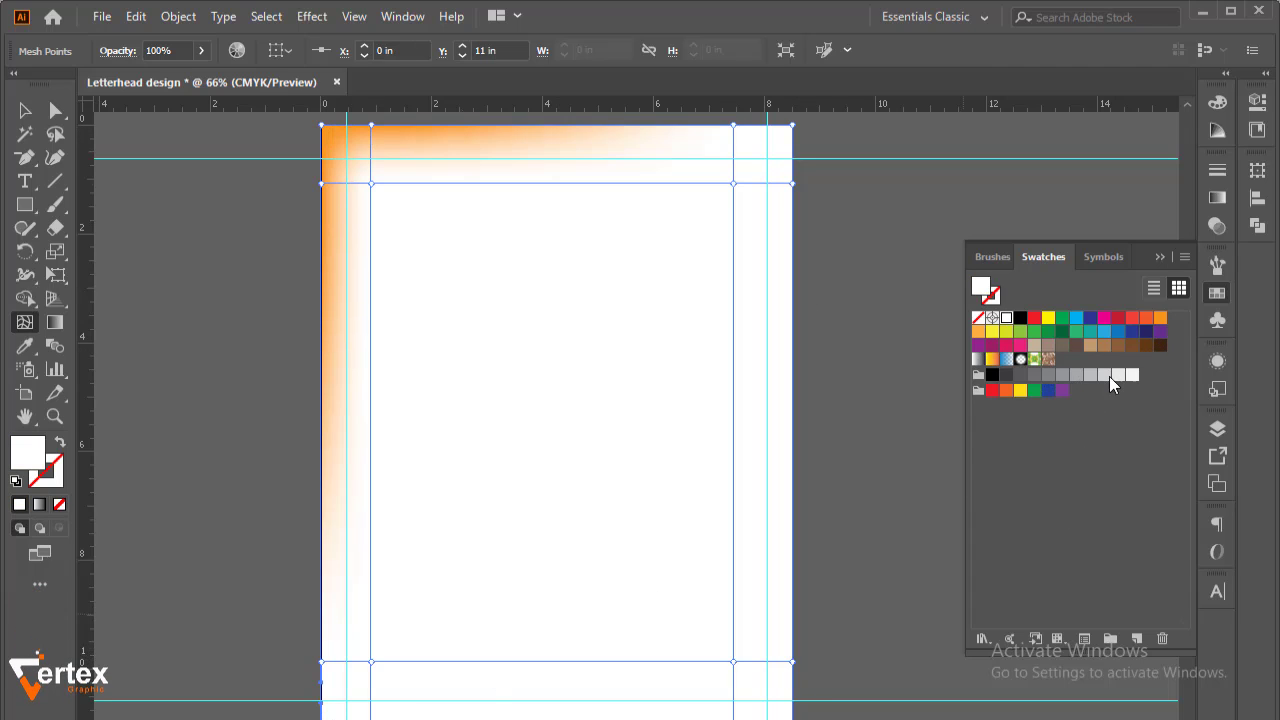
pyautogui.click(1104, 332)
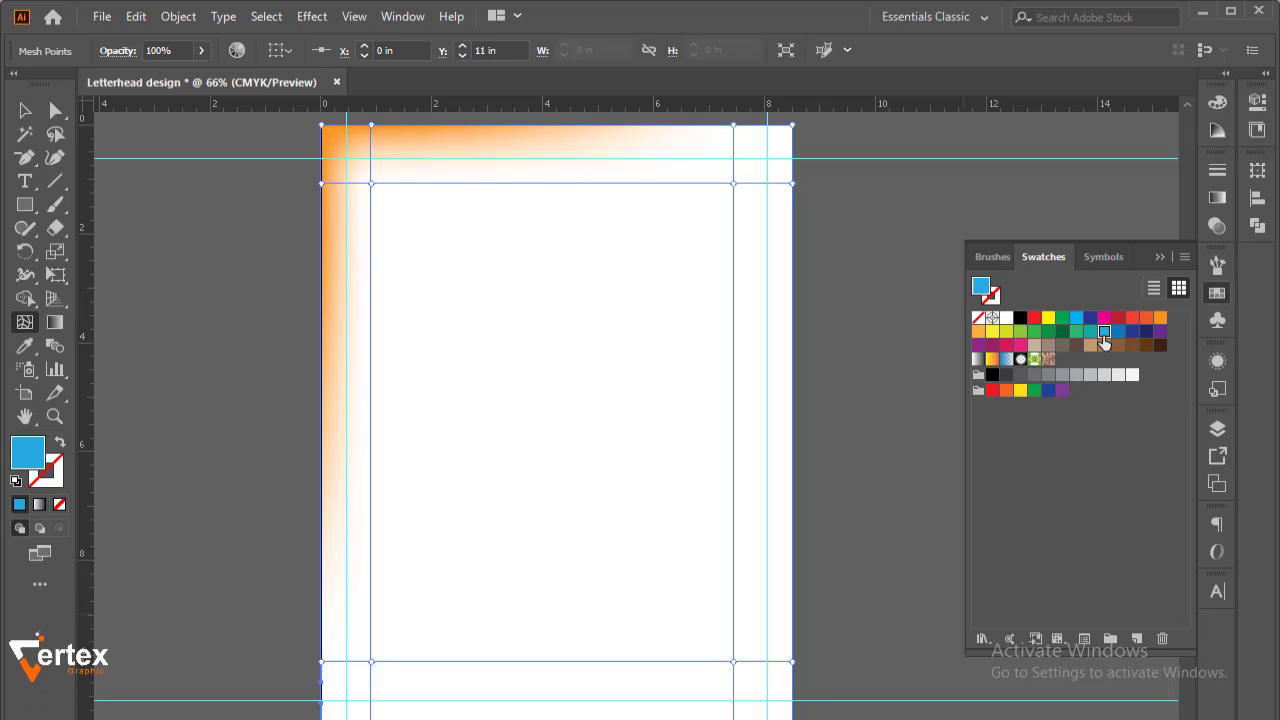
pyautogui.click(322, 662)
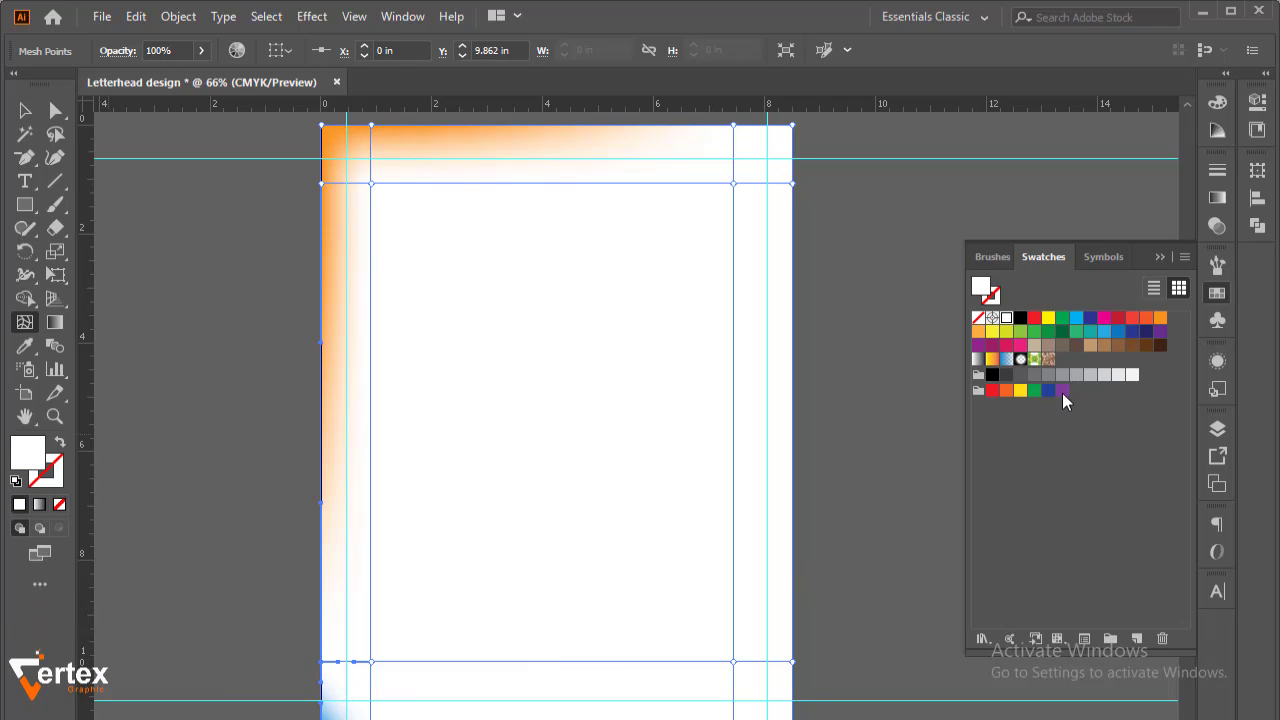
pyautogui.click(1104, 331)
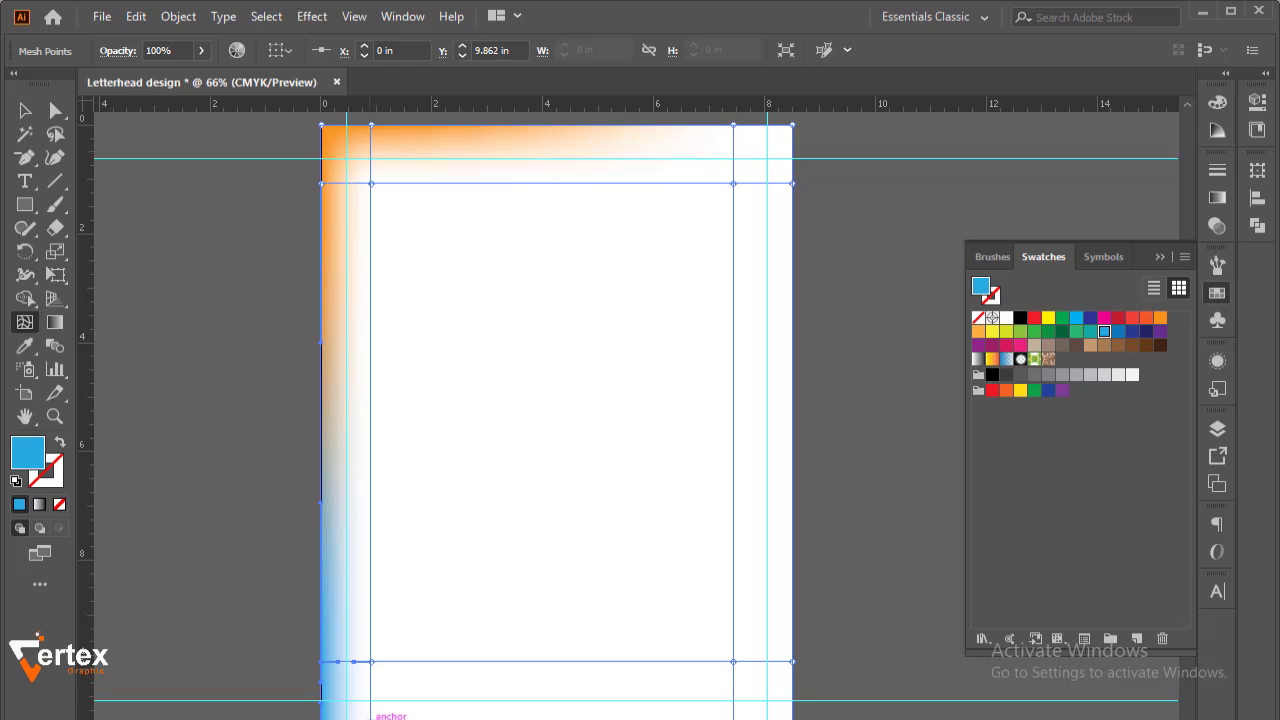
pyautogui.click(371, 716)
pyautogui.click(1104, 332)
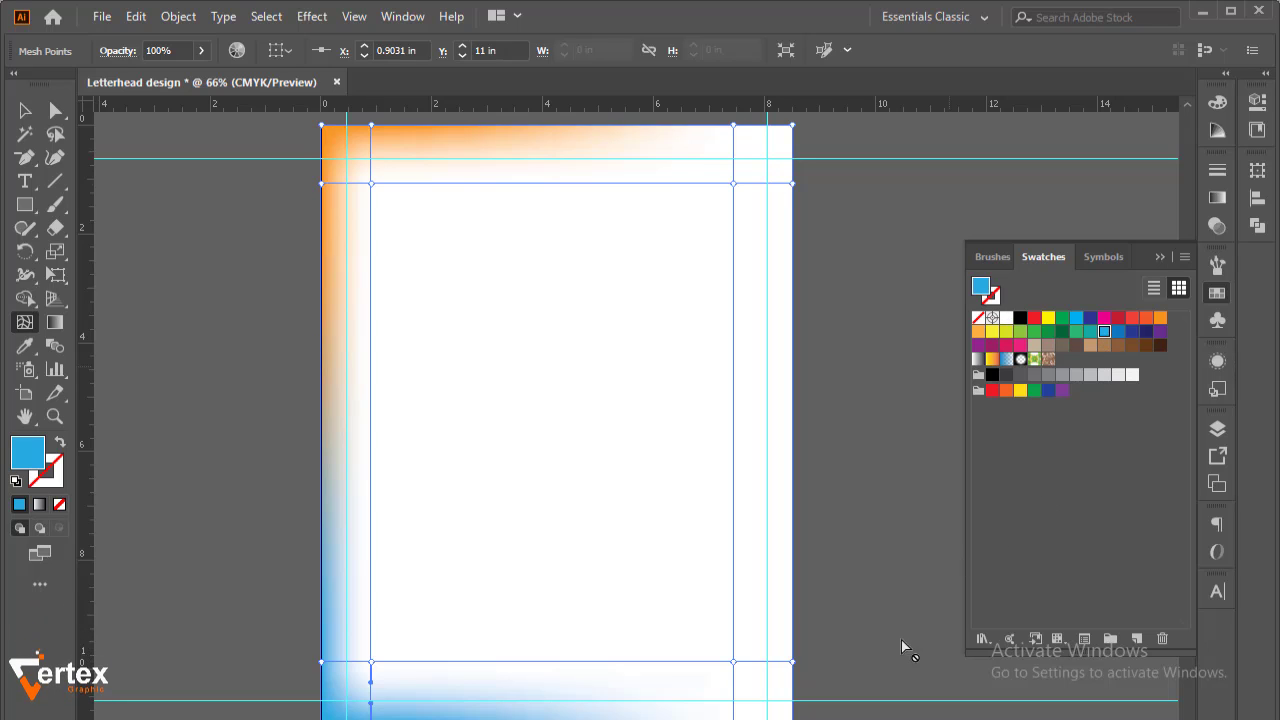
# Step: Colour the page's bottom-right corner mesh point and its two neighbours along the outer edges orange
pyautogui.click(794, 714)
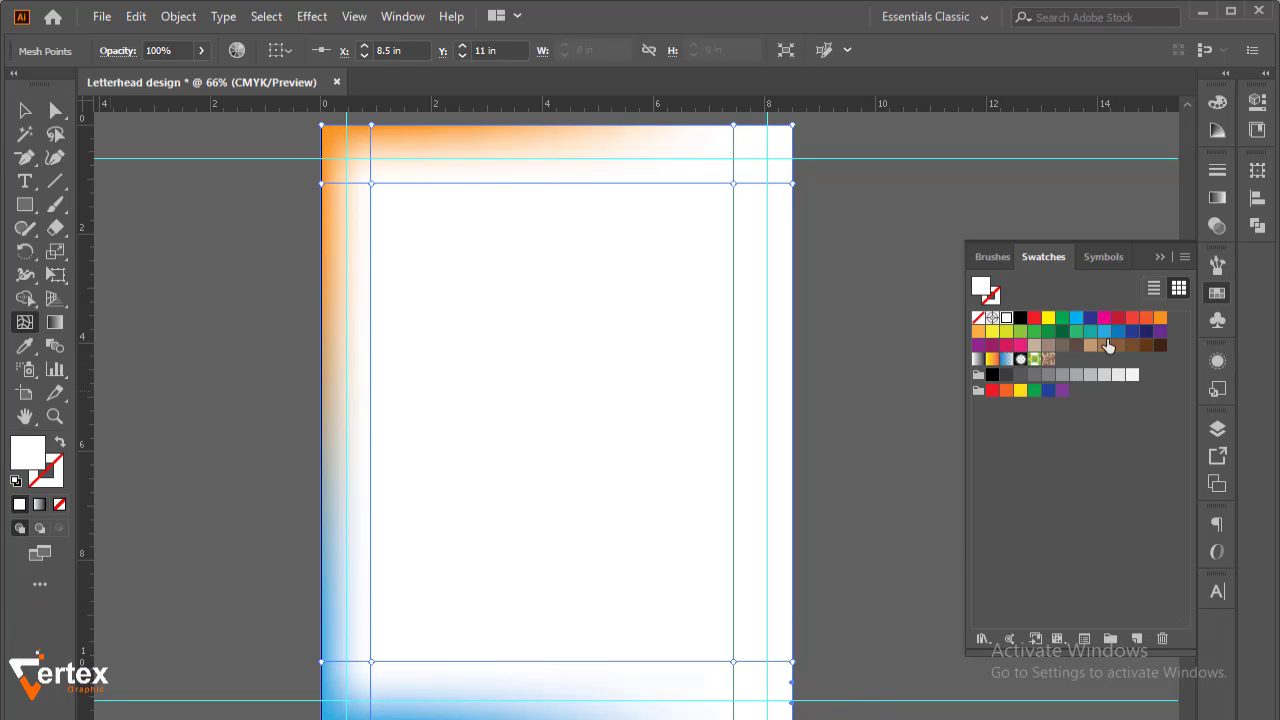
pyautogui.click(1159, 318)
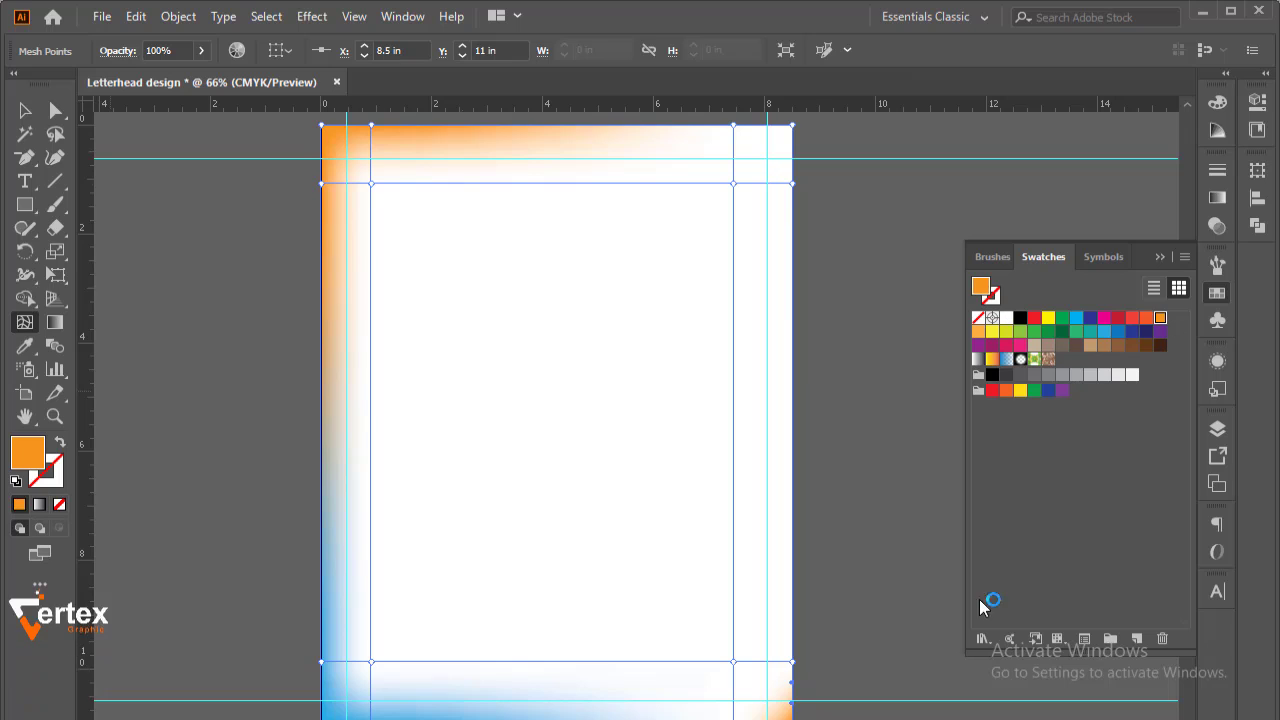
pyautogui.click(792, 662)
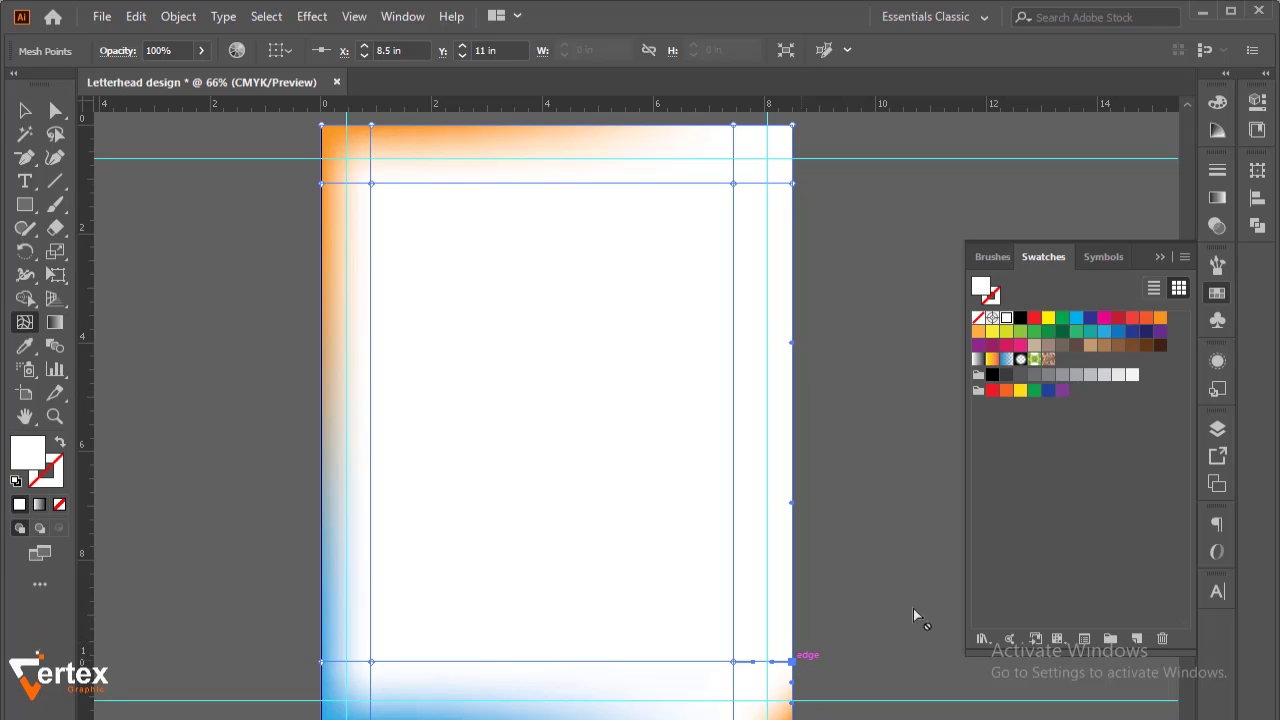
pyautogui.click(1159, 318)
pyautogui.click(733, 719)
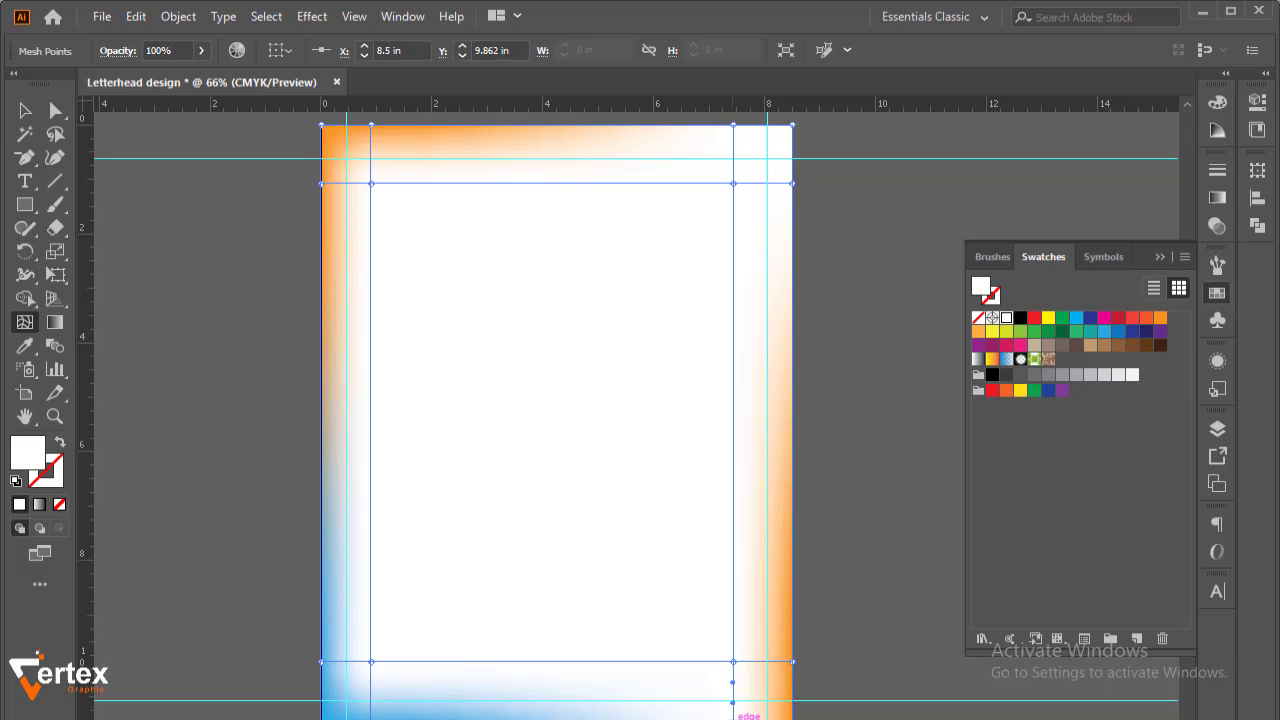
pyautogui.click(1159, 318)
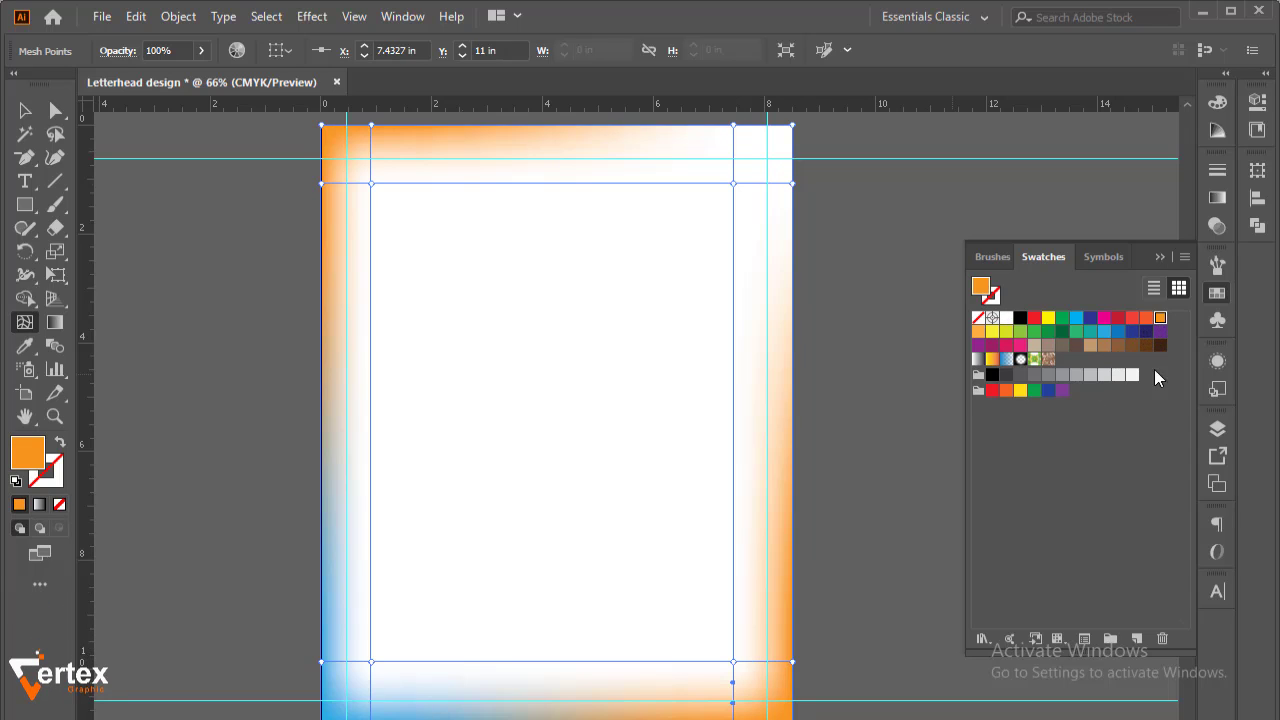
# Step: Colour the page's top-right corner mesh point and its two neighbours along the outer edges light blue, then deselect the mesh
pyautogui.click(793, 126)
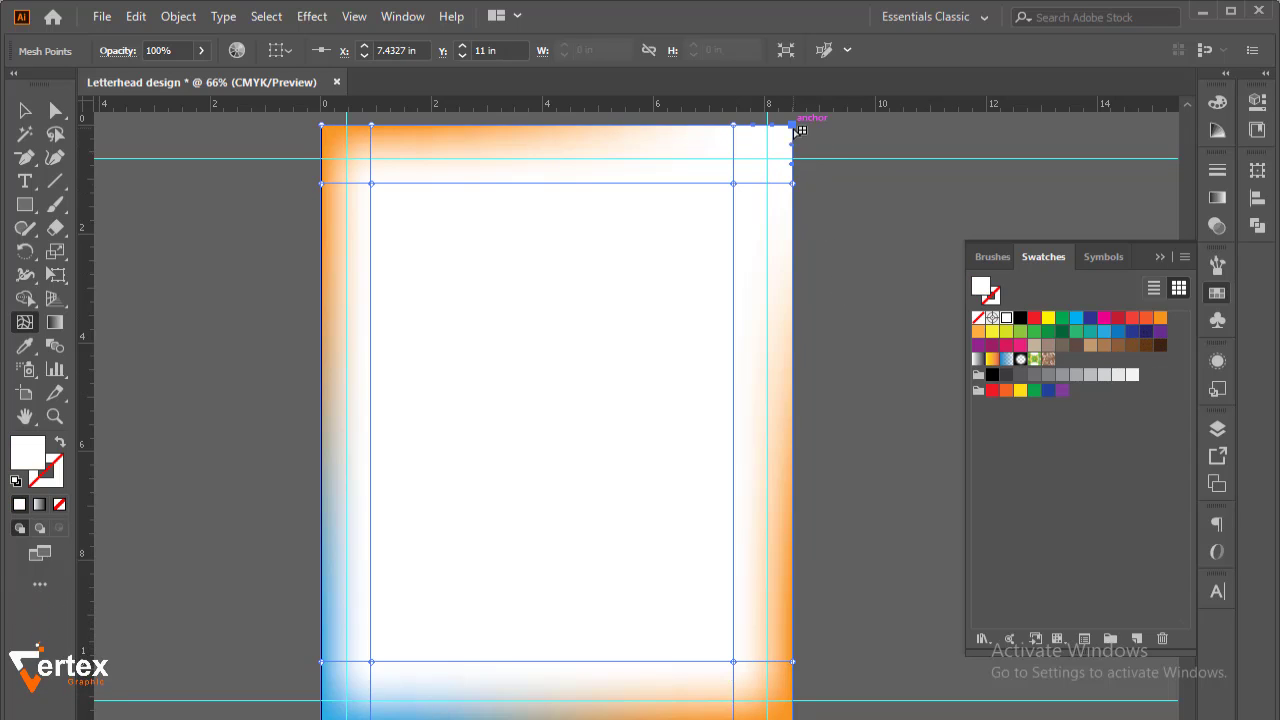
pyautogui.click(1104, 334)
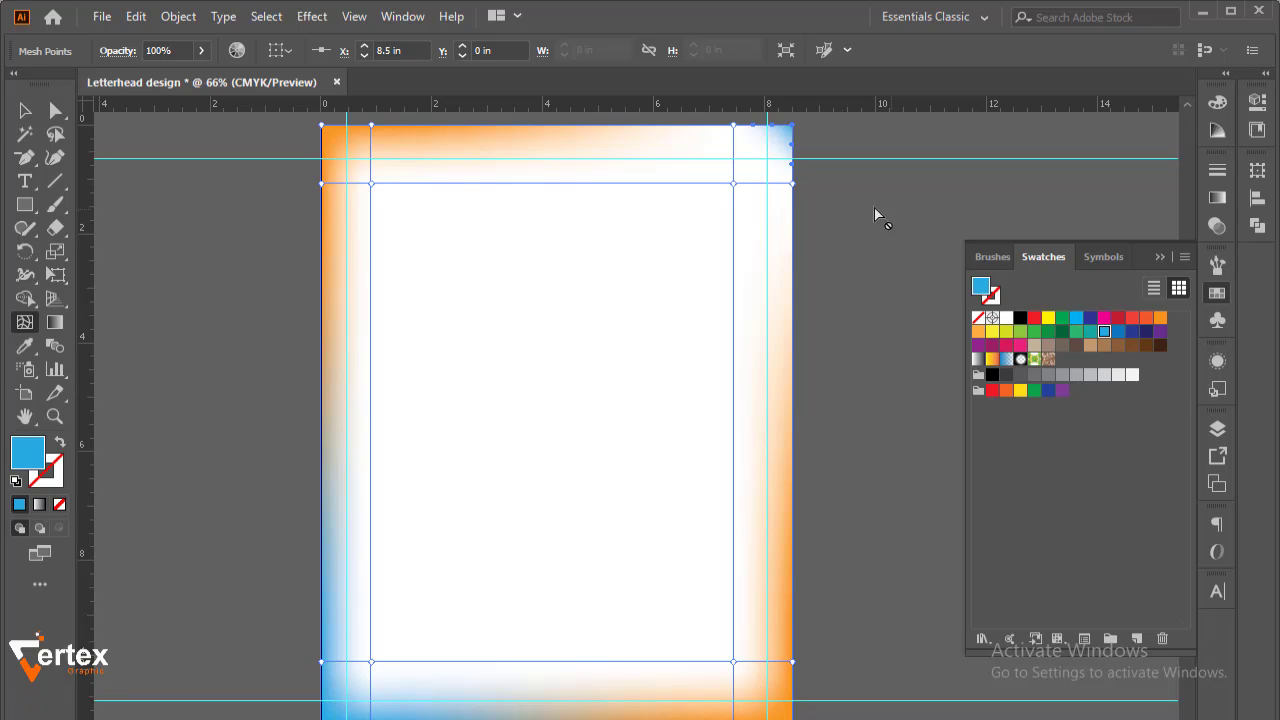
pyautogui.click(792, 183)
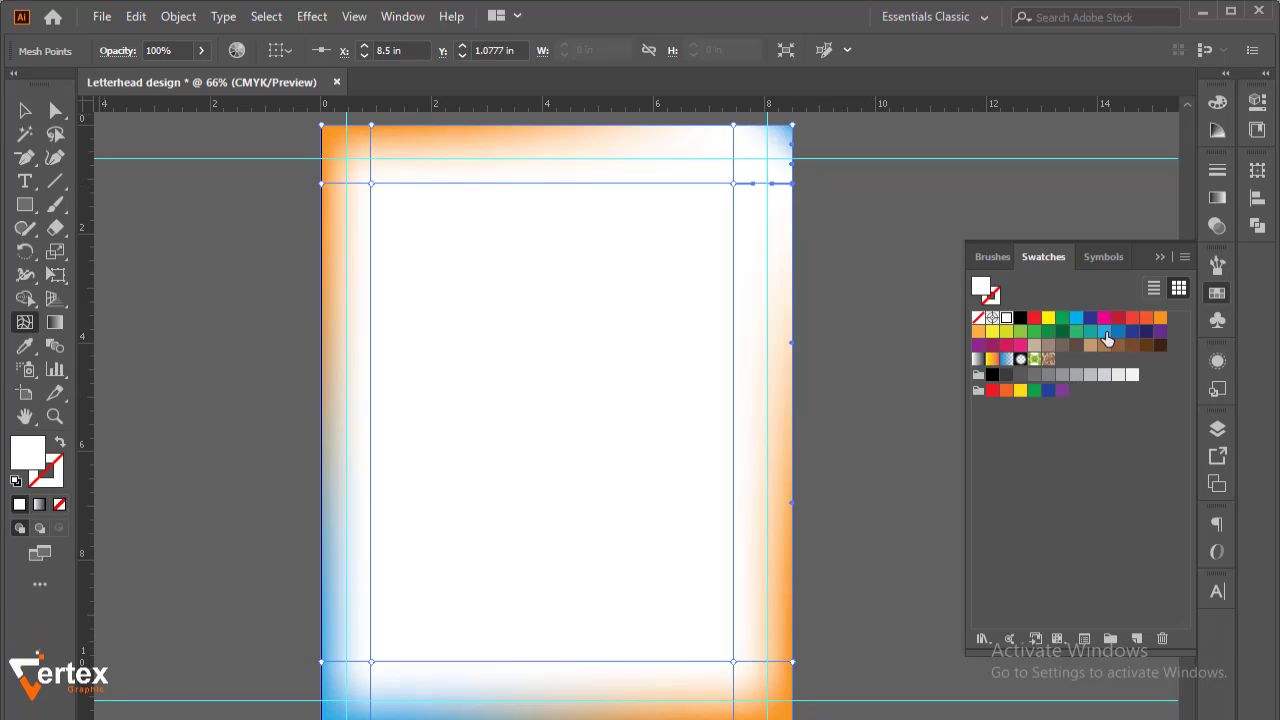
pyautogui.click(1104, 334)
pyautogui.click(733, 126)
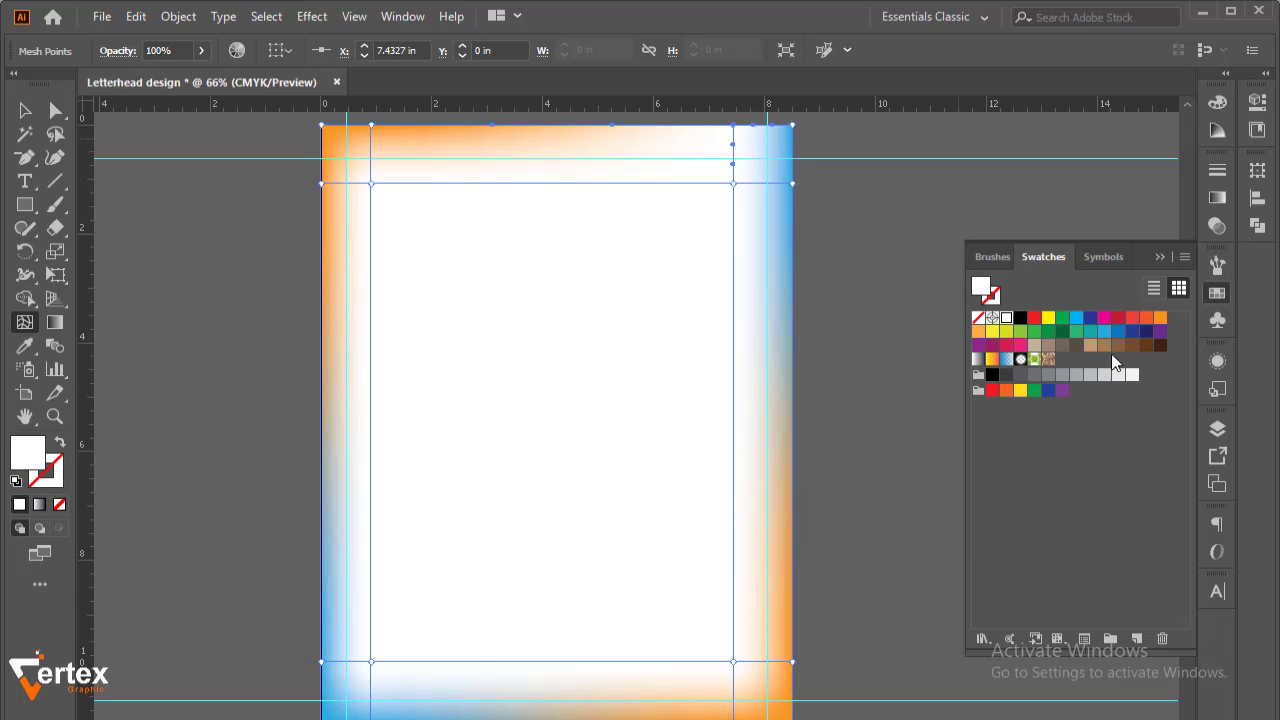
pyautogui.click(1104, 334)
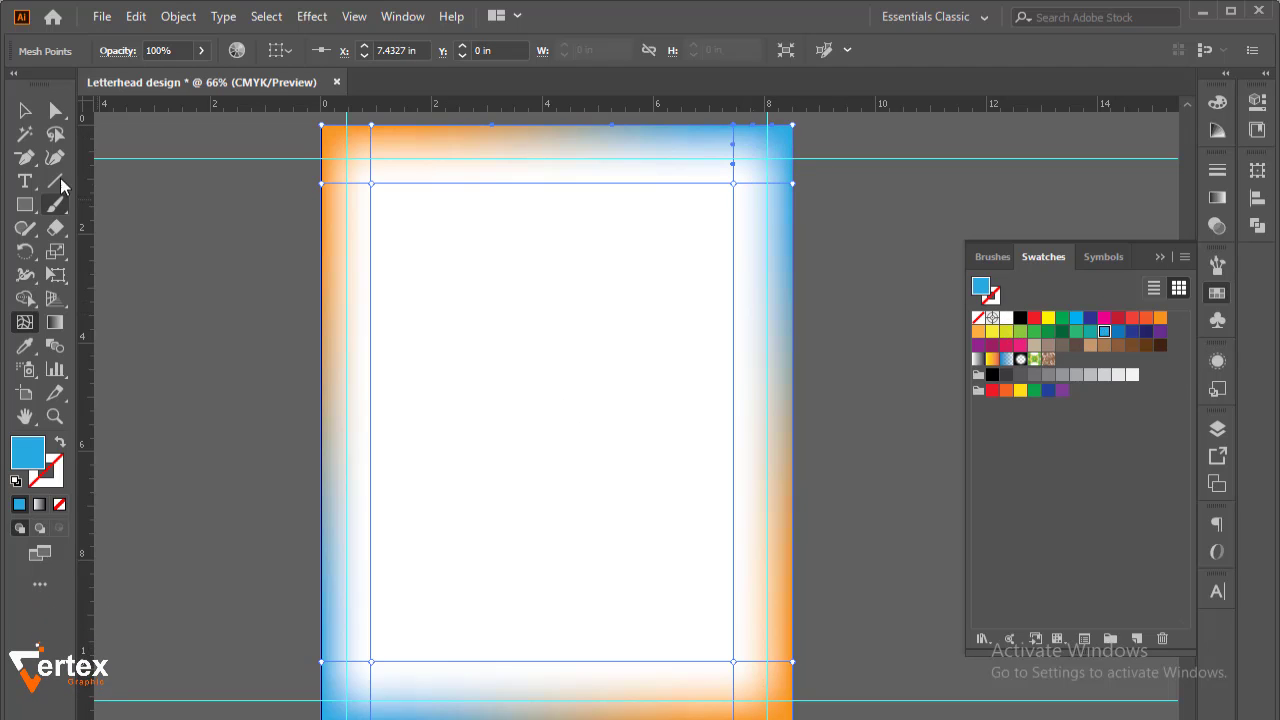
pyautogui.click(25, 110)
pyautogui.click(229, 330)
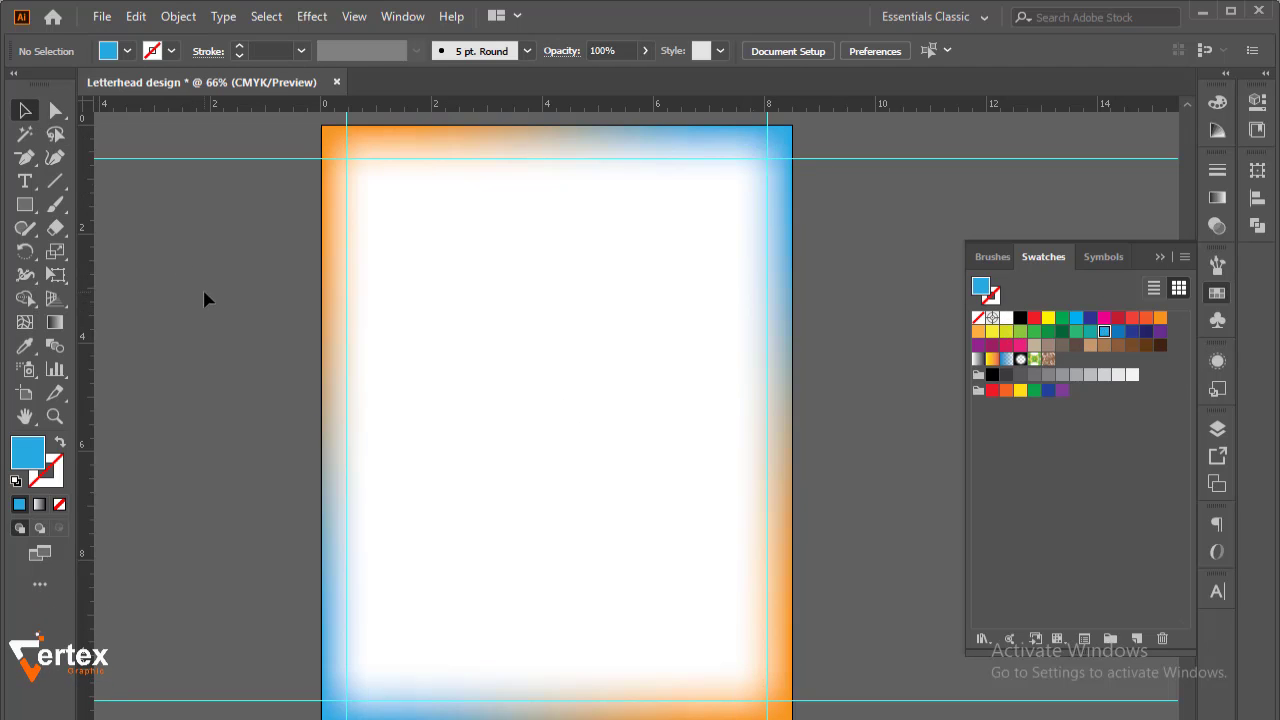
pyautogui.moveTo(202, 286); pyautogui.dragTo(387, 478)
pyautogui.click(235, 475)
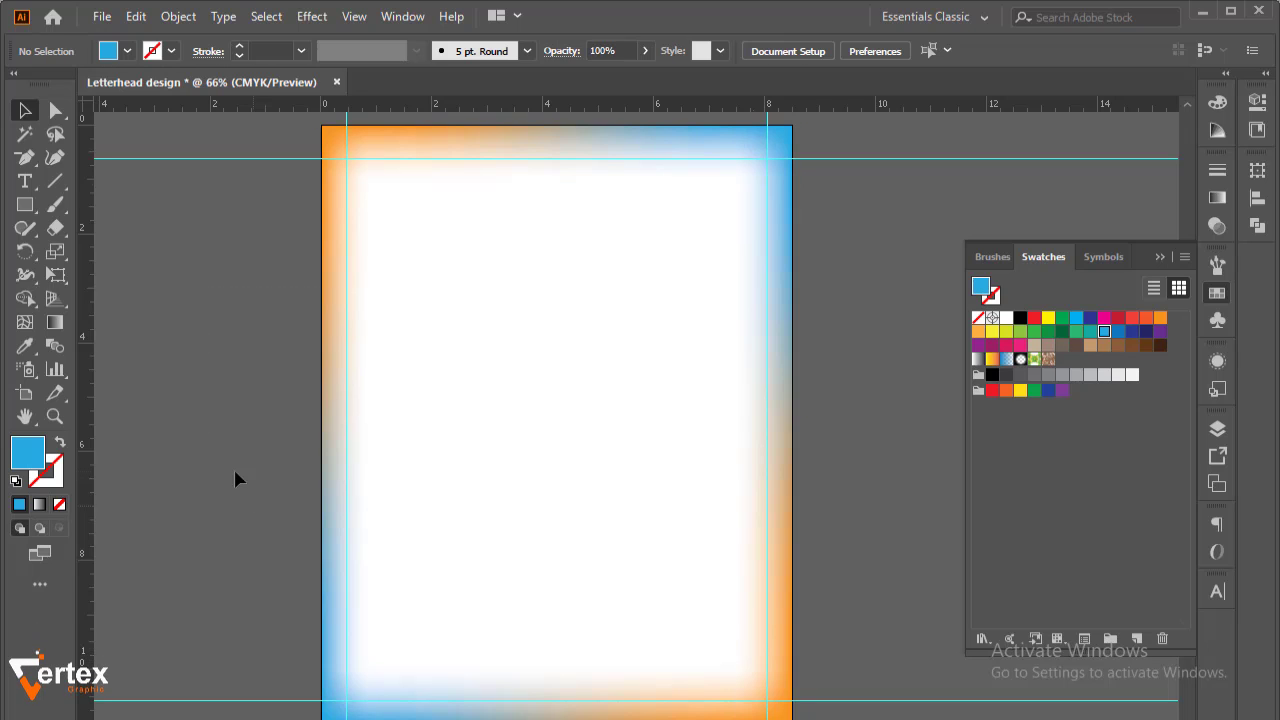
pyautogui.moveTo(229, 320); pyautogui.dragTo(263, 389)
# Step: Draw a closed triangle with the Pen tool across the page's full top edge, reaching about 1.3 in down the left edge
pyautogui.moveTo(25, 157); pyautogui.dragTo(48, 158)
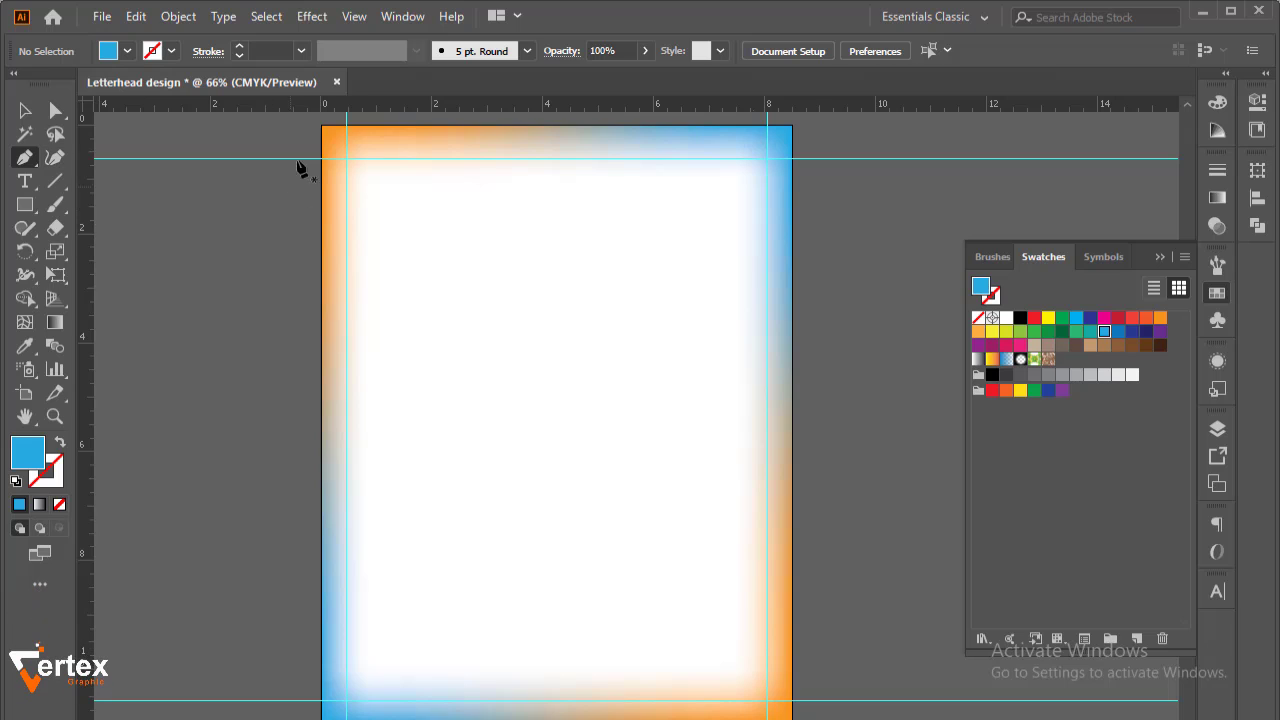
pyautogui.click(321, 126)
pyautogui.scroll(1, 321, 126)
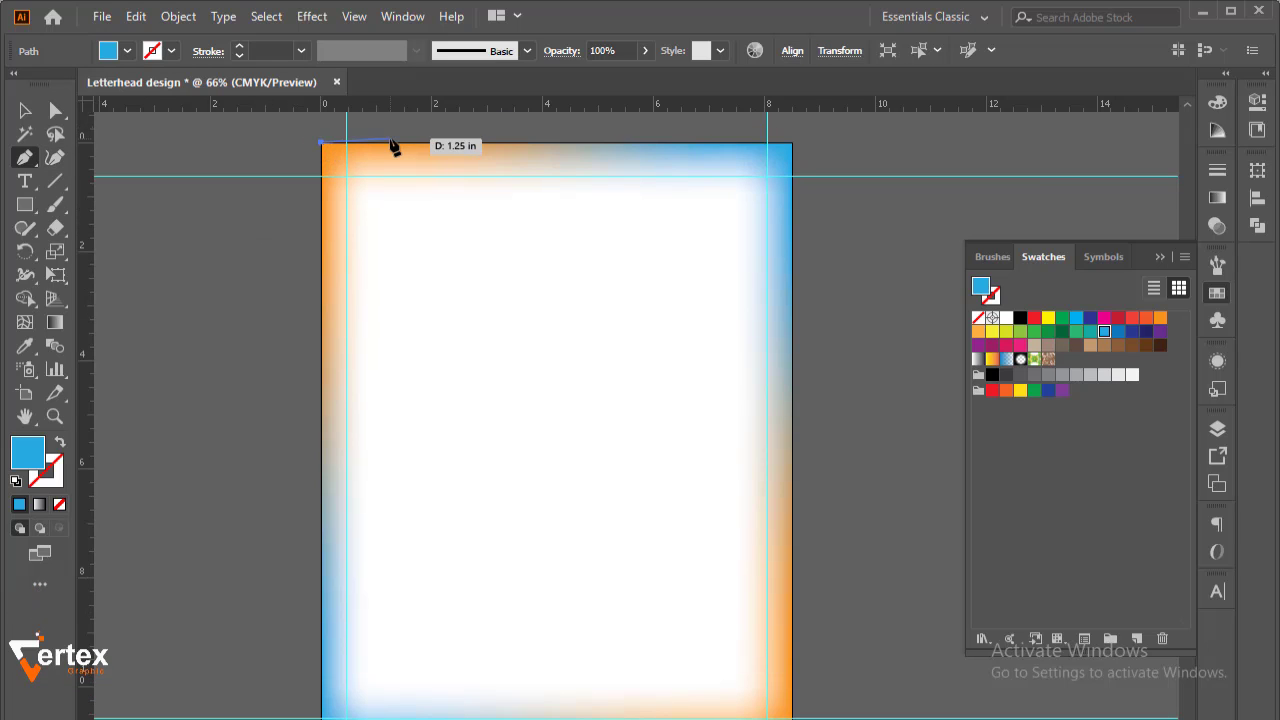
pyautogui.click(791, 145)
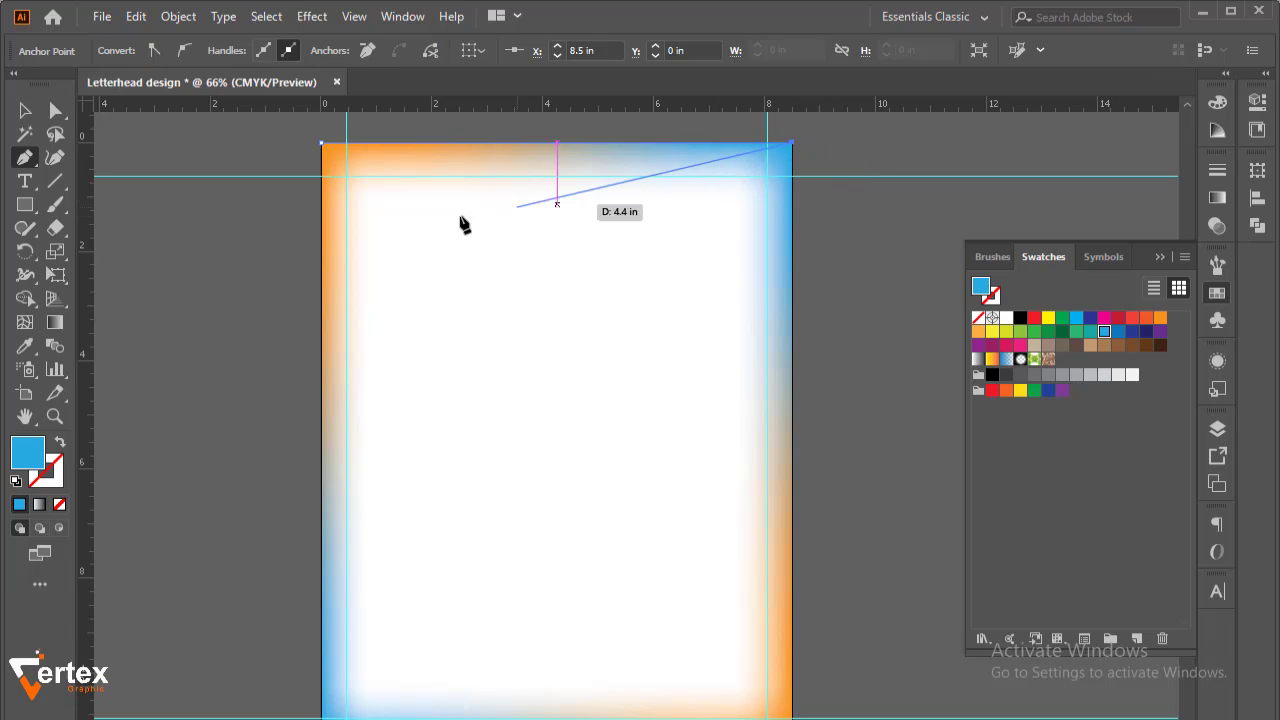
pyautogui.click(322, 213)
pyautogui.click(322, 145)
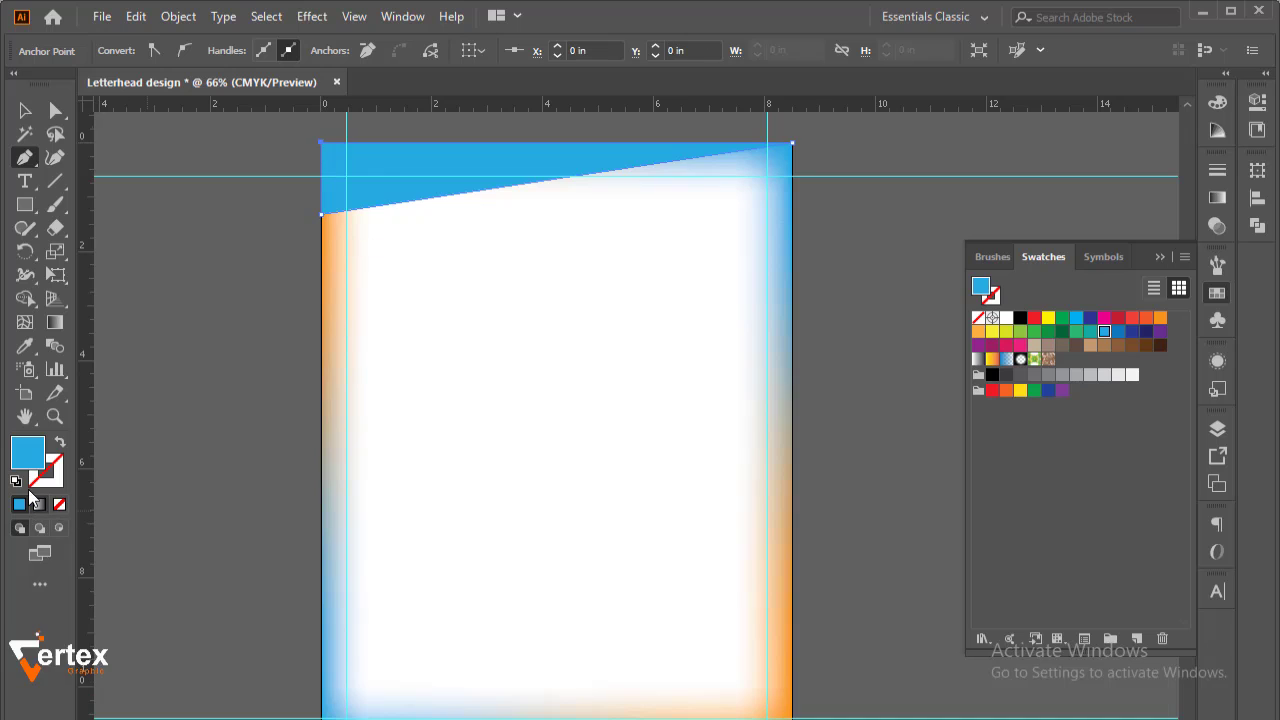
# Step: Fill the top triangle with near-black, hex 0c0c0c
pyautogui.doubleClick(27, 453)
pyautogui.moveTo(157, 612); pyautogui.dragTo(118, 620)
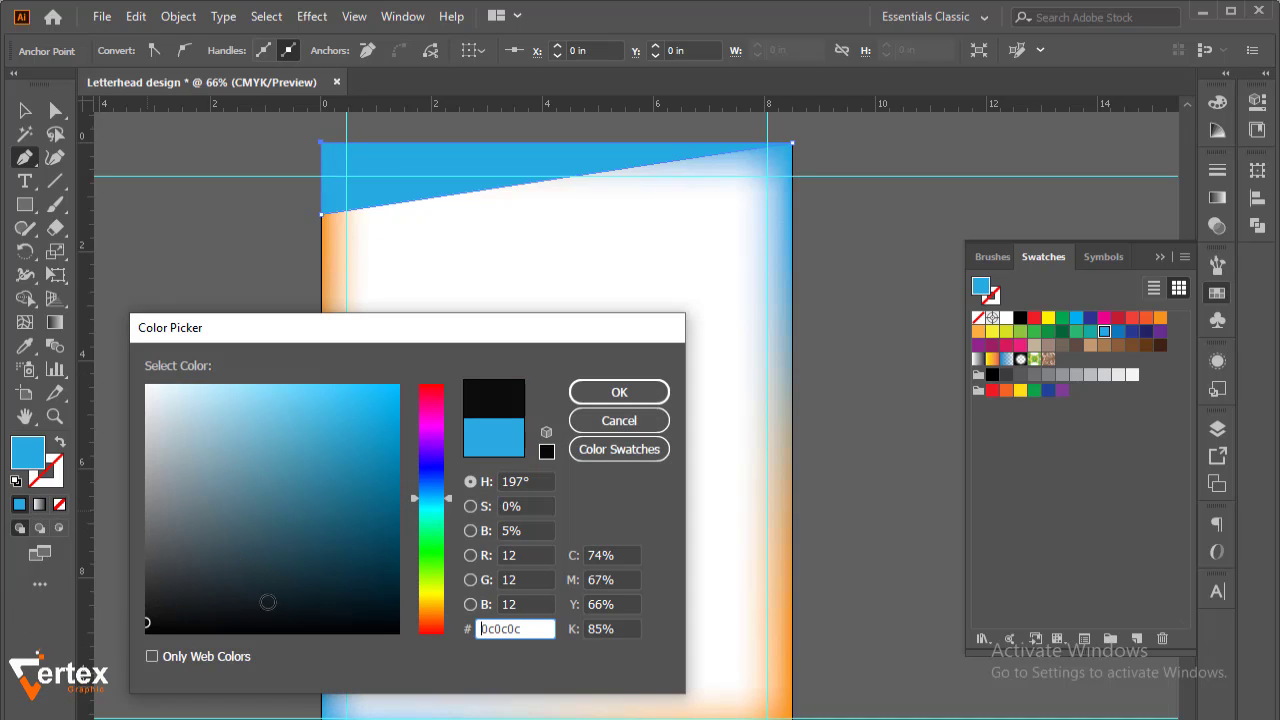
pyautogui.click(616, 392)
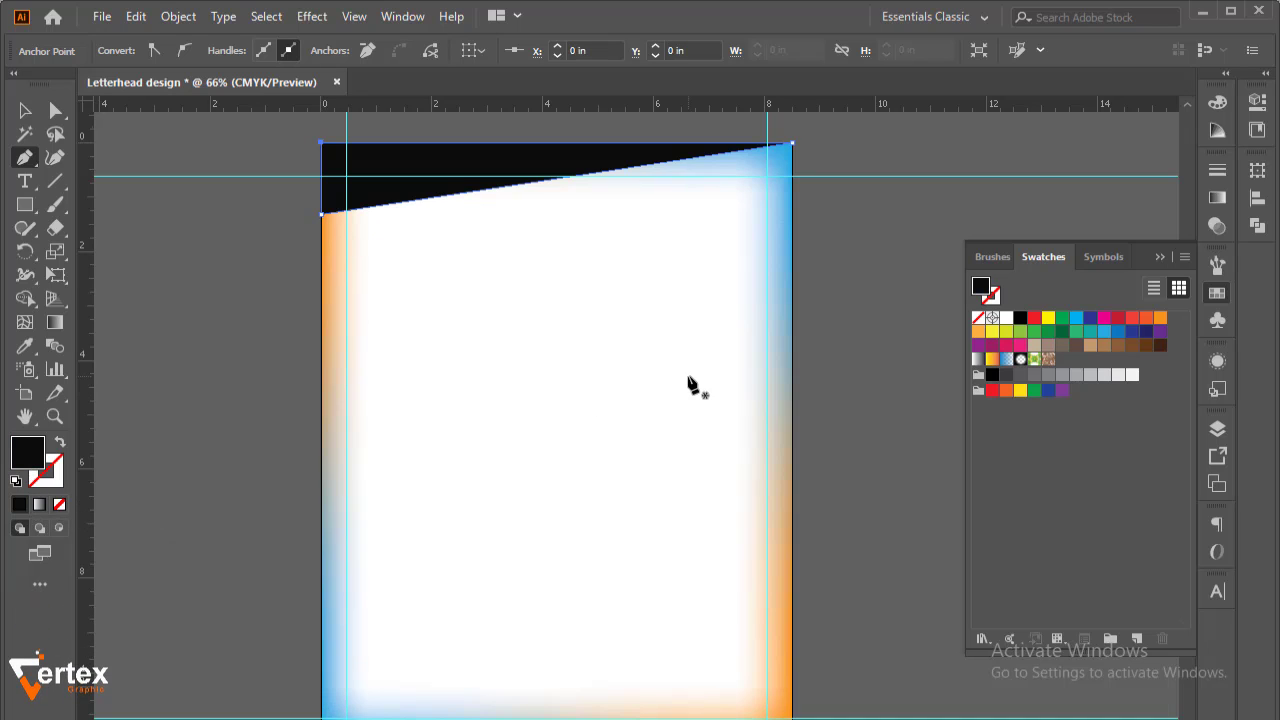
# Step: Set the top triangle's blending mode to Color Burn and deselect it
pyautogui.click(1212, 229)
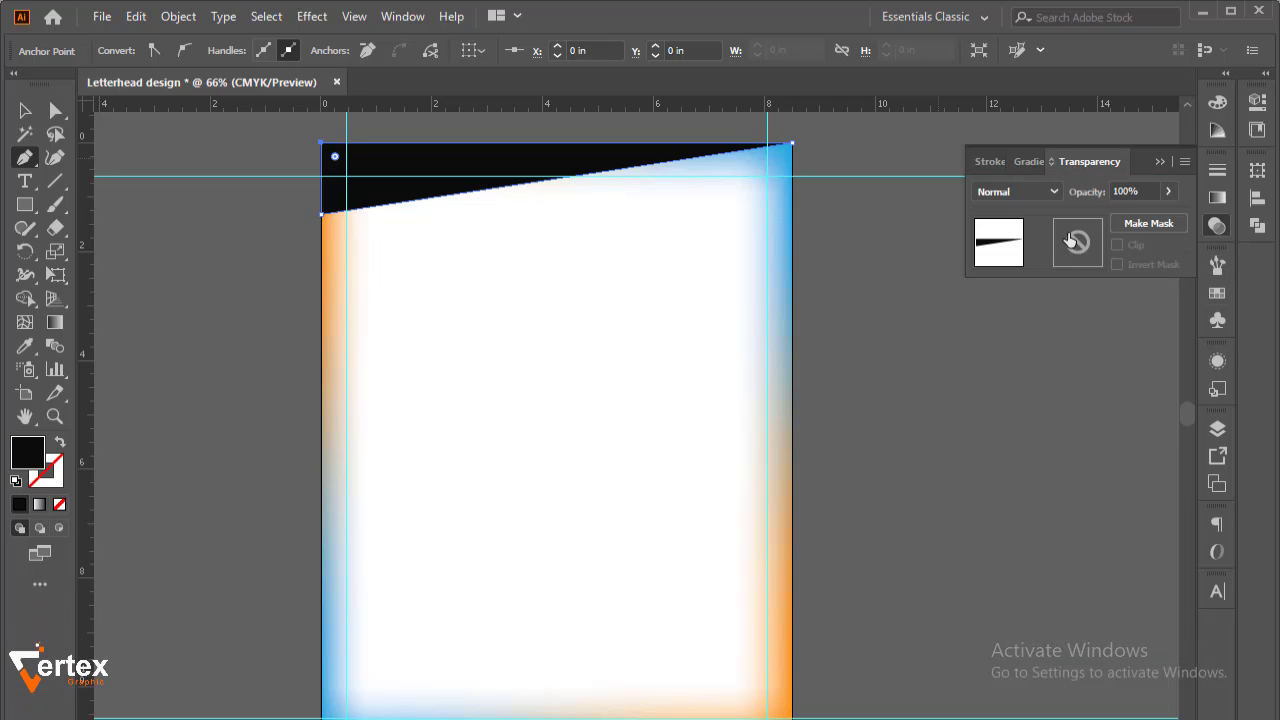
pyautogui.click(1050, 194)
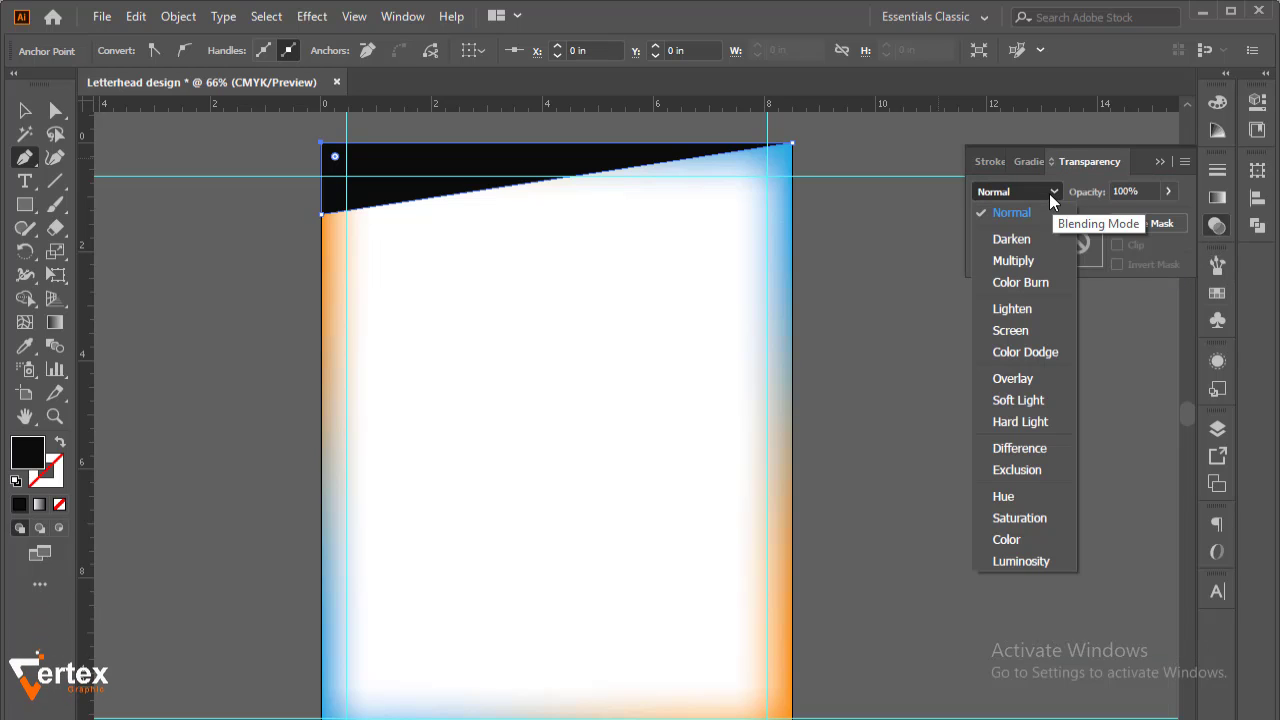
pyautogui.click(1021, 284)
pyautogui.press('v')
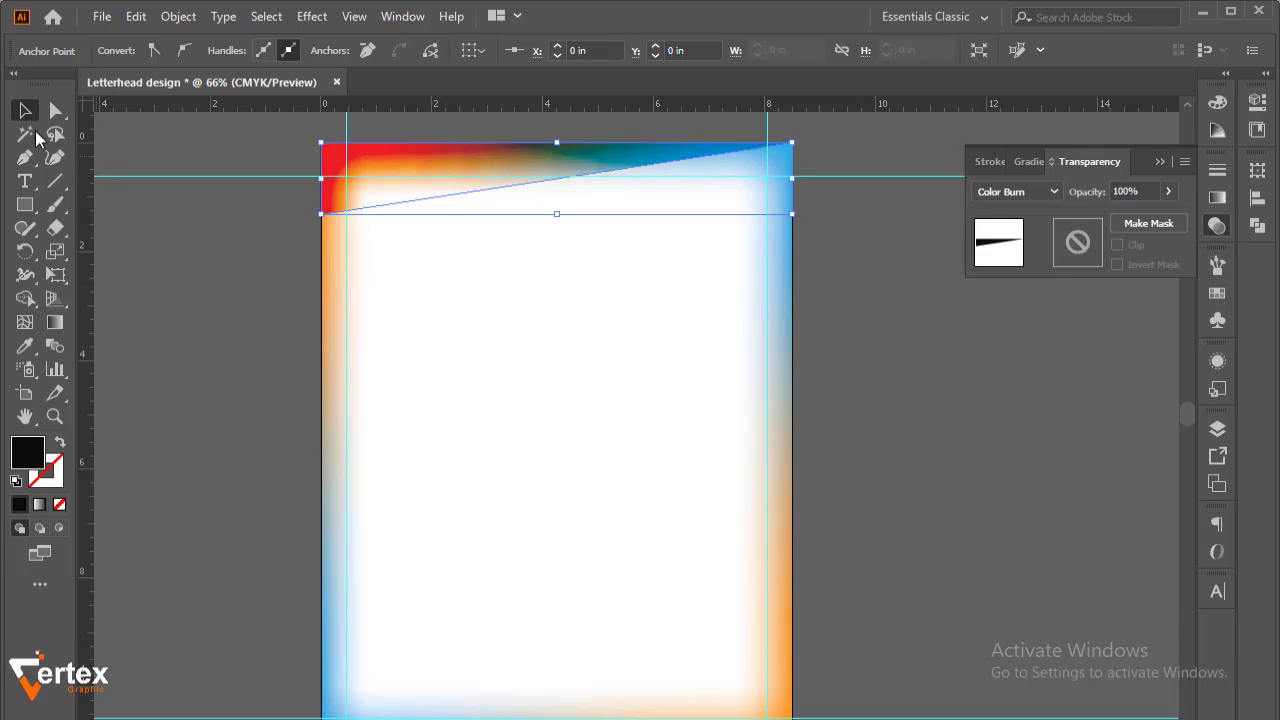
pyautogui.click(172, 313)
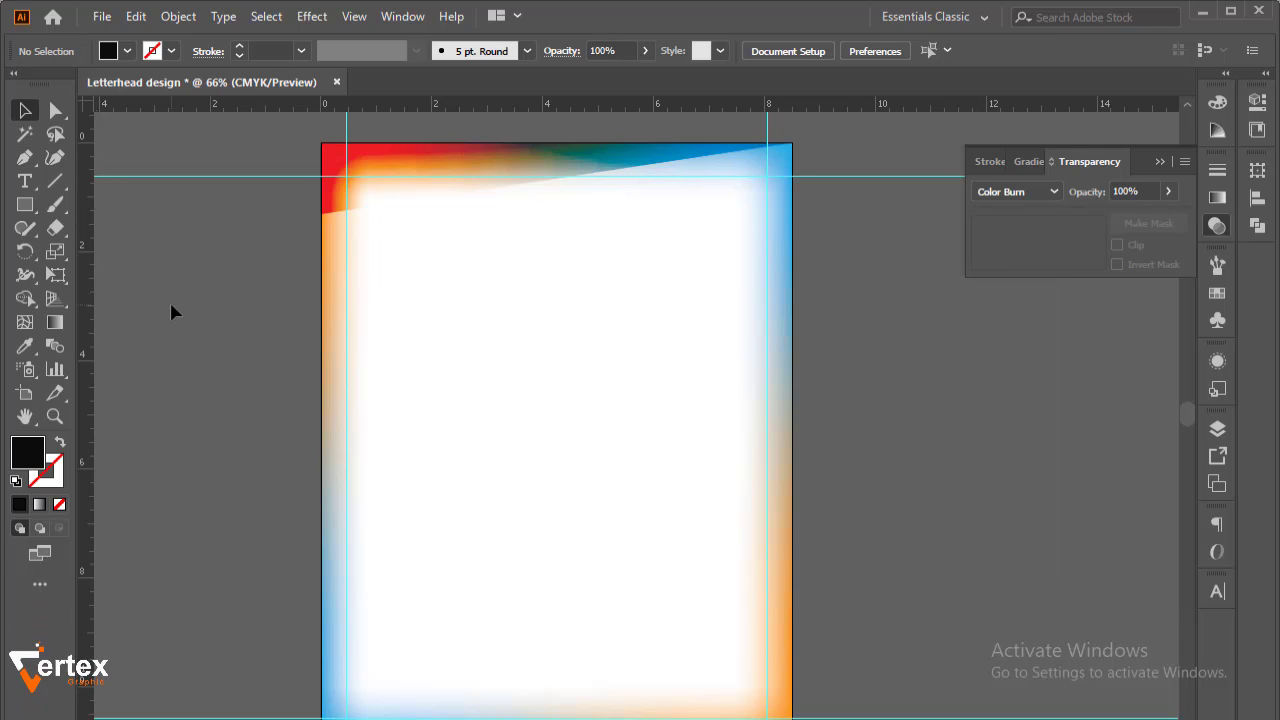
# Step: Draw a second, deeper triangle with the Pen tool across the page's top edge, reaching about 1.73 in down the left edge
pyautogui.click(26, 158)
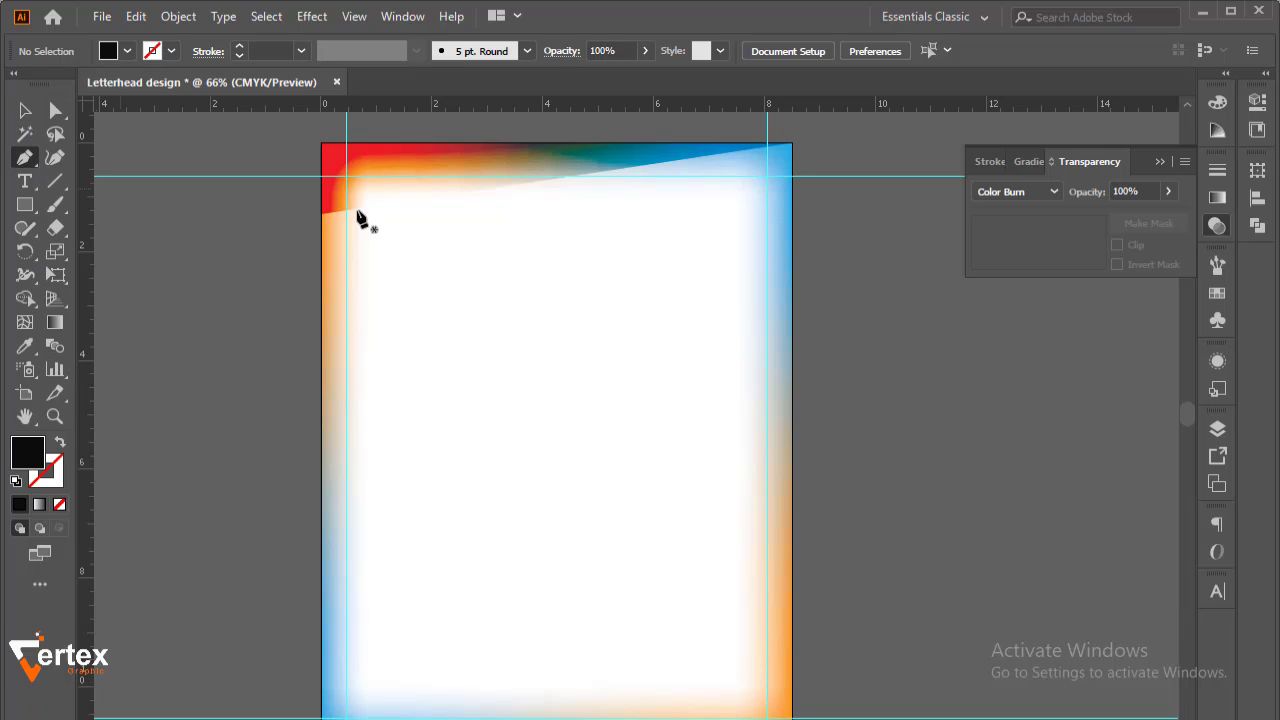
pyautogui.click(322, 145)
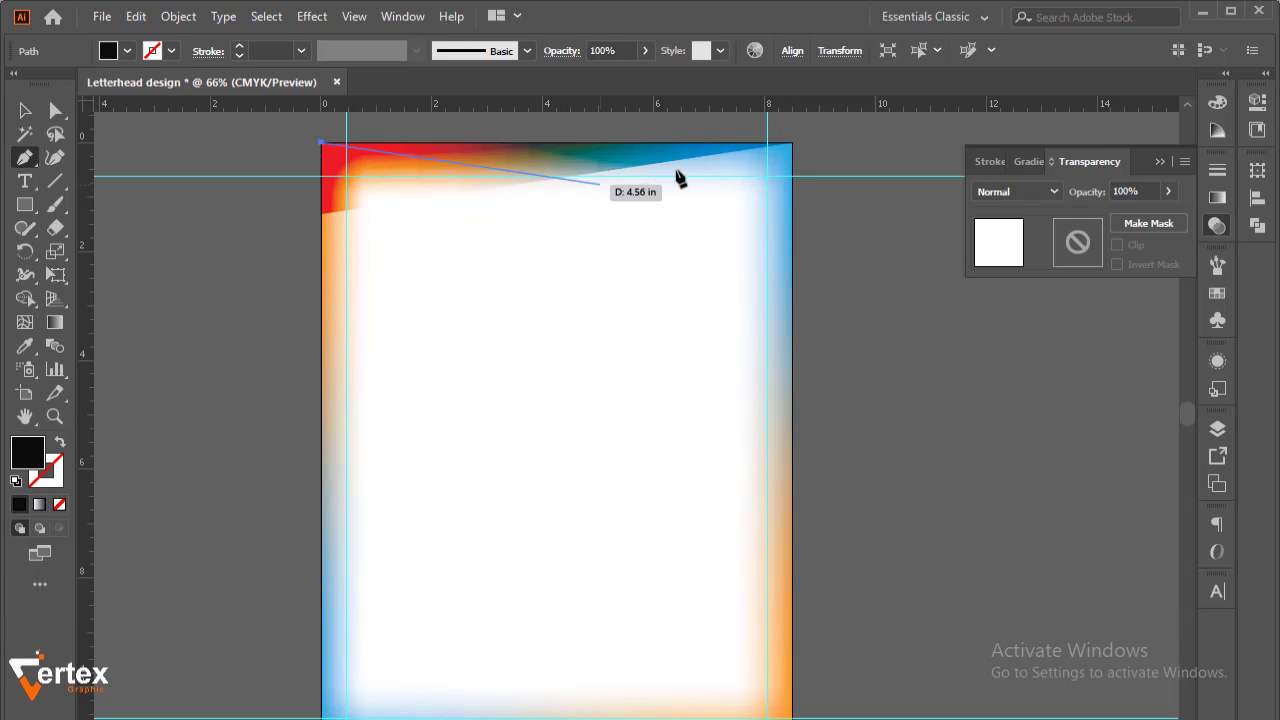
pyautogui.click(790, 145)
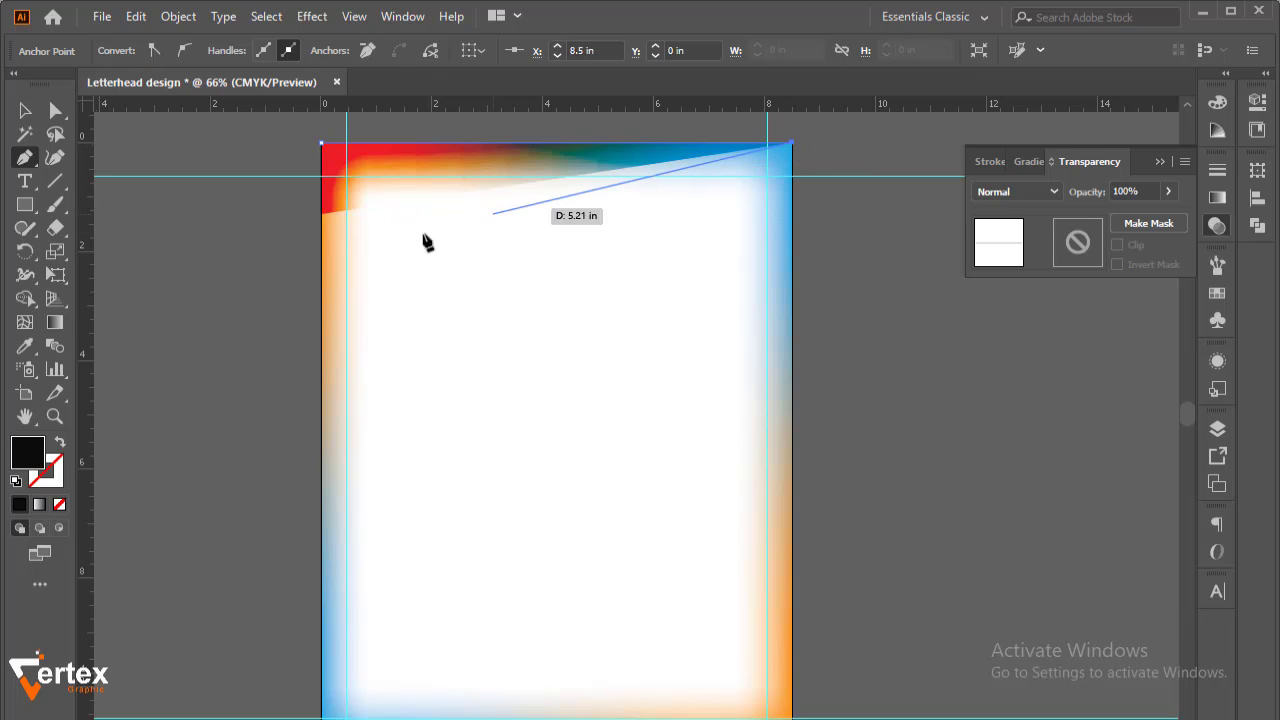
pyautogui.click(323, 236)
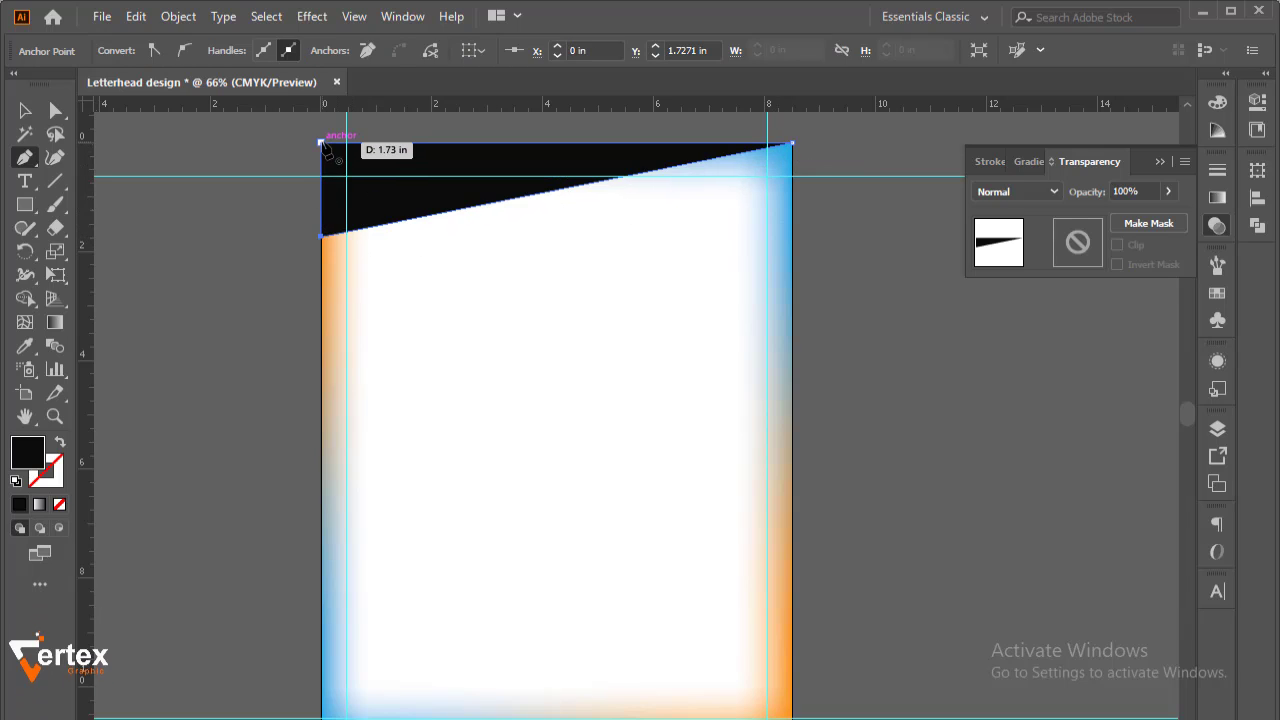
pyautogui.click(323, 144)
# Step: Set the deeper top triangle's blending mode to Color Burn and deselect it
pyautogui.click(1048, 193)
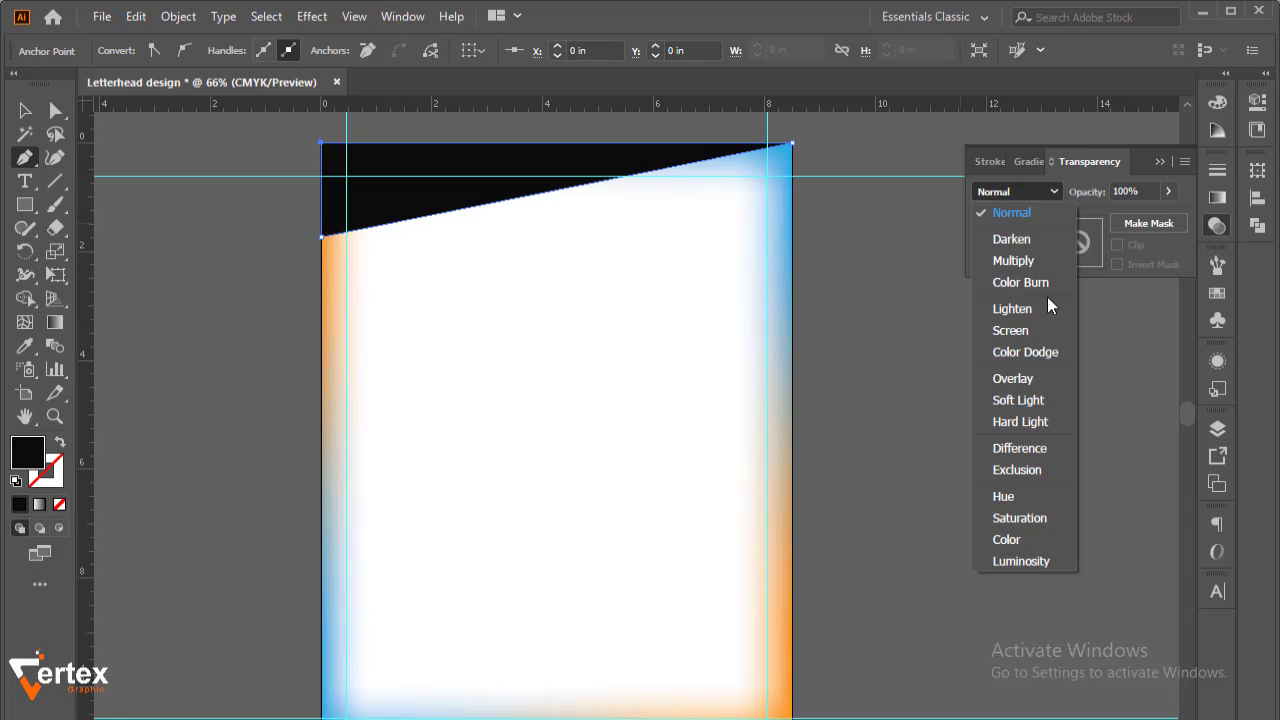
pyautogui.click(1015, 283)
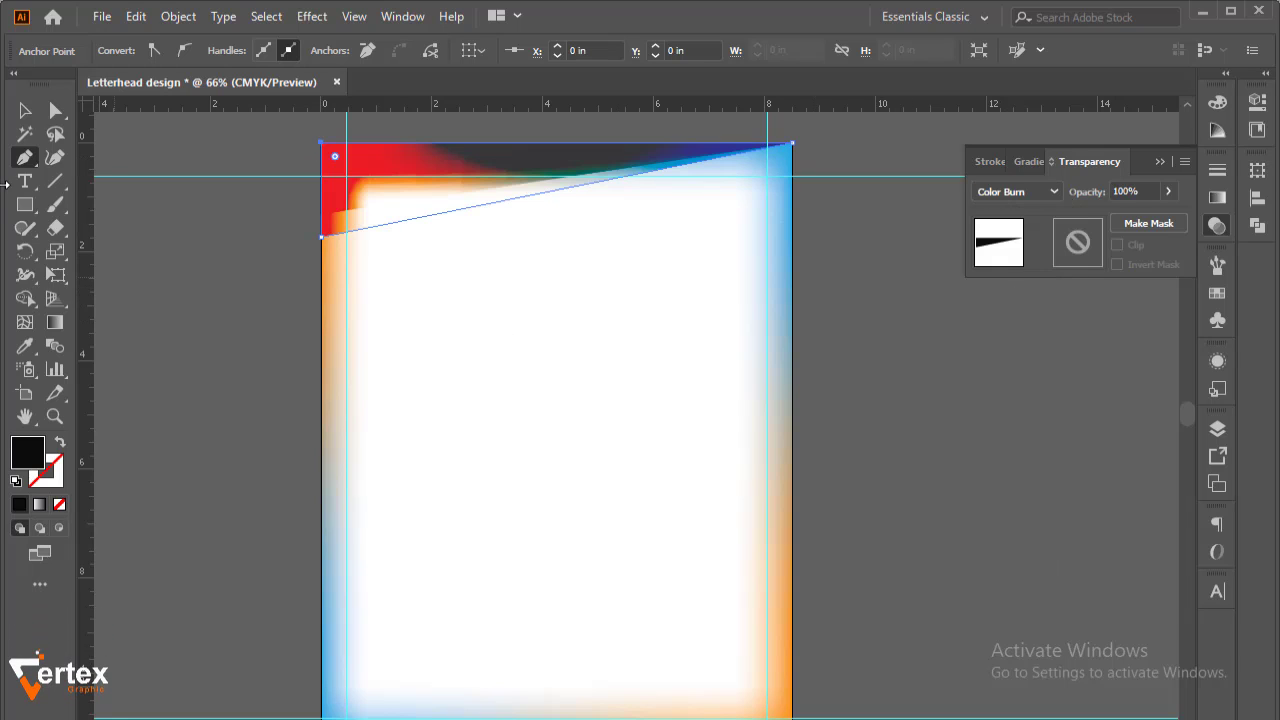
pyautogui.click(25, 110)
pyautogui.click(166, 320)
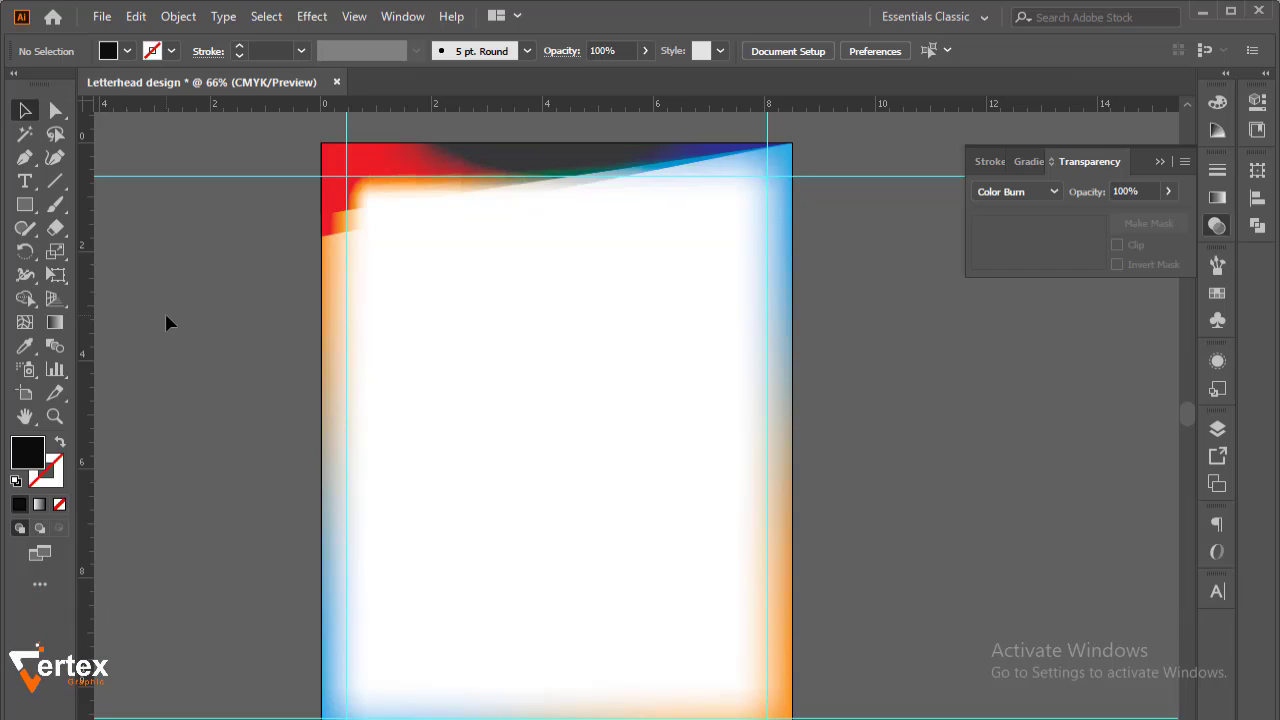
# Step: Set the deeper top triangle's blending mode to Overlay and deselect it
pyautogui.click(486, 196)
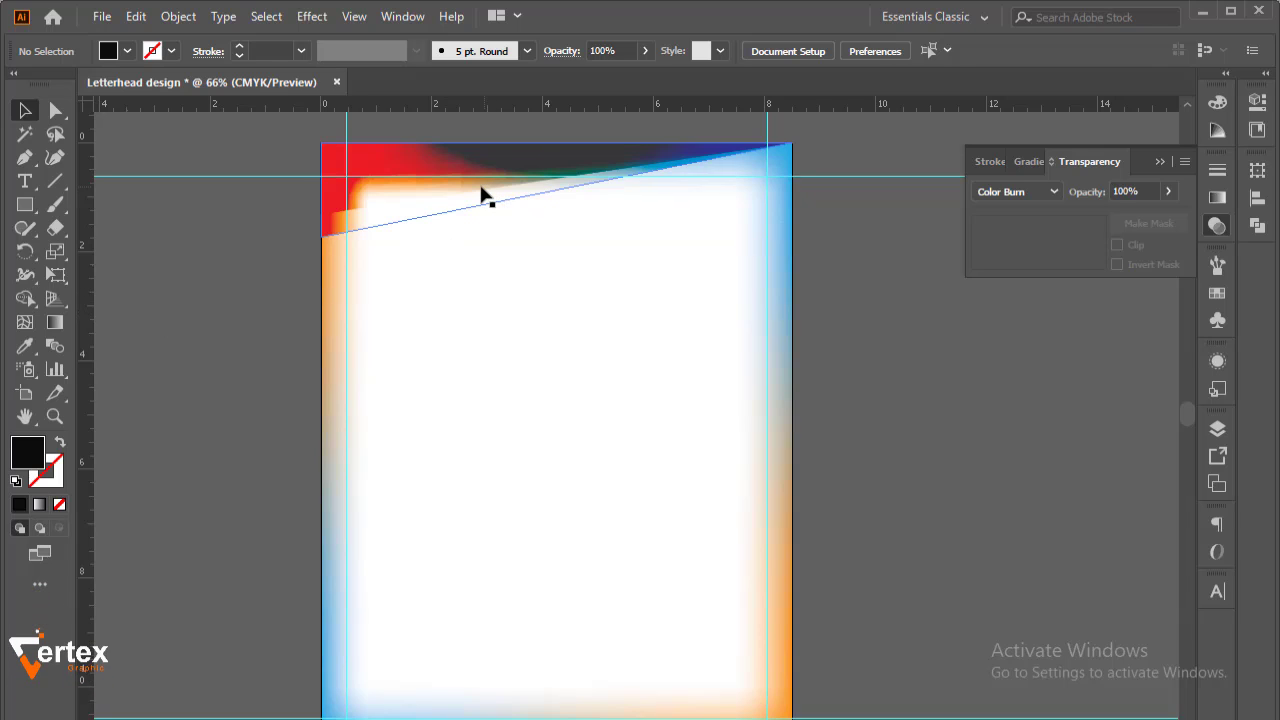
pyautogui.click(1050, 191)
pyautogui.click(1014, 376)
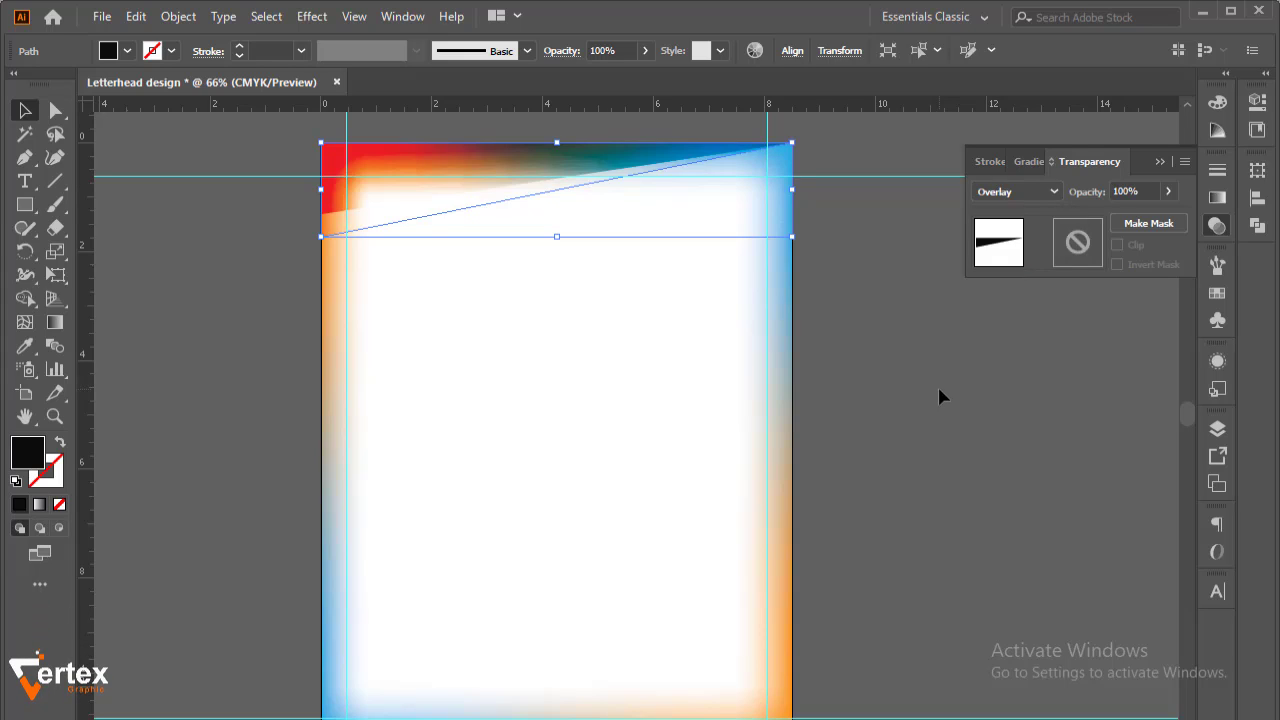
pyautogui.click(938, 390)
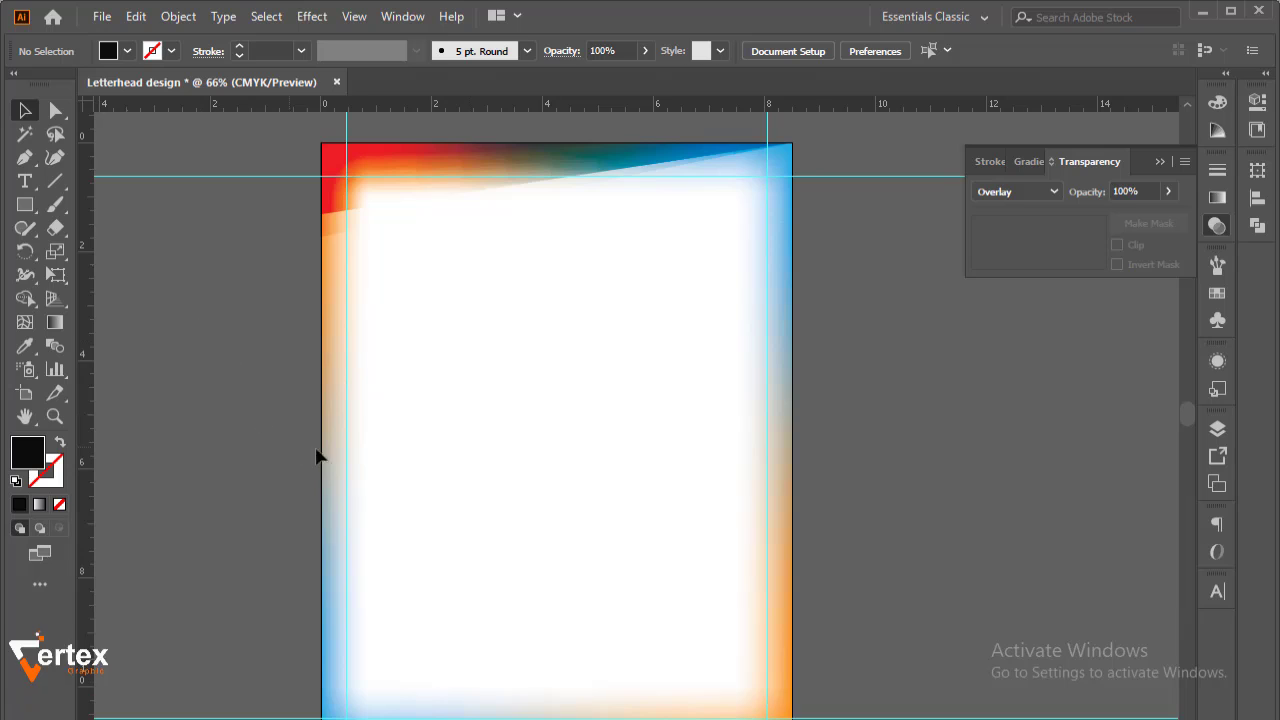
# Step: Draw a closed triangle with the Pen tool along the page's full right edge, about 1.78 in wide at the bottom edge
pyautogui.scroll(-1, 440, 457)
pyautogui.moveTo(554, 443); pyautogui.dragTo(284, 367)
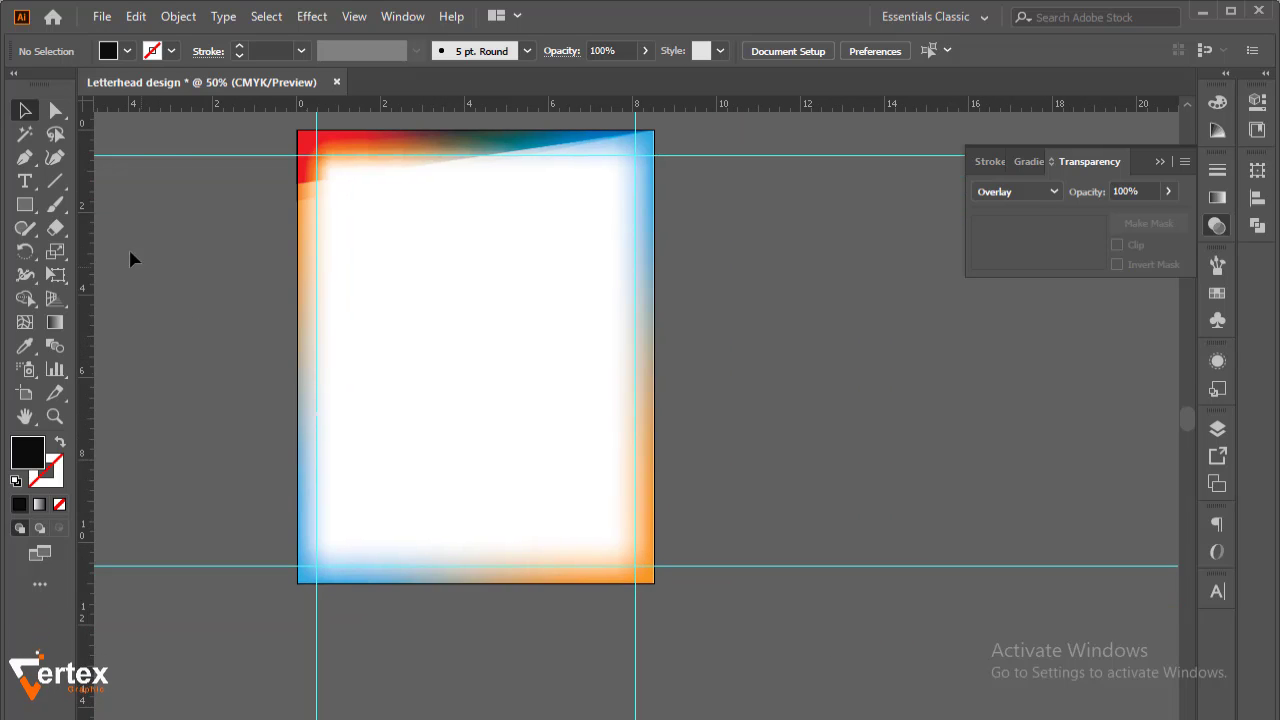
pyautogui.click(24, 157)
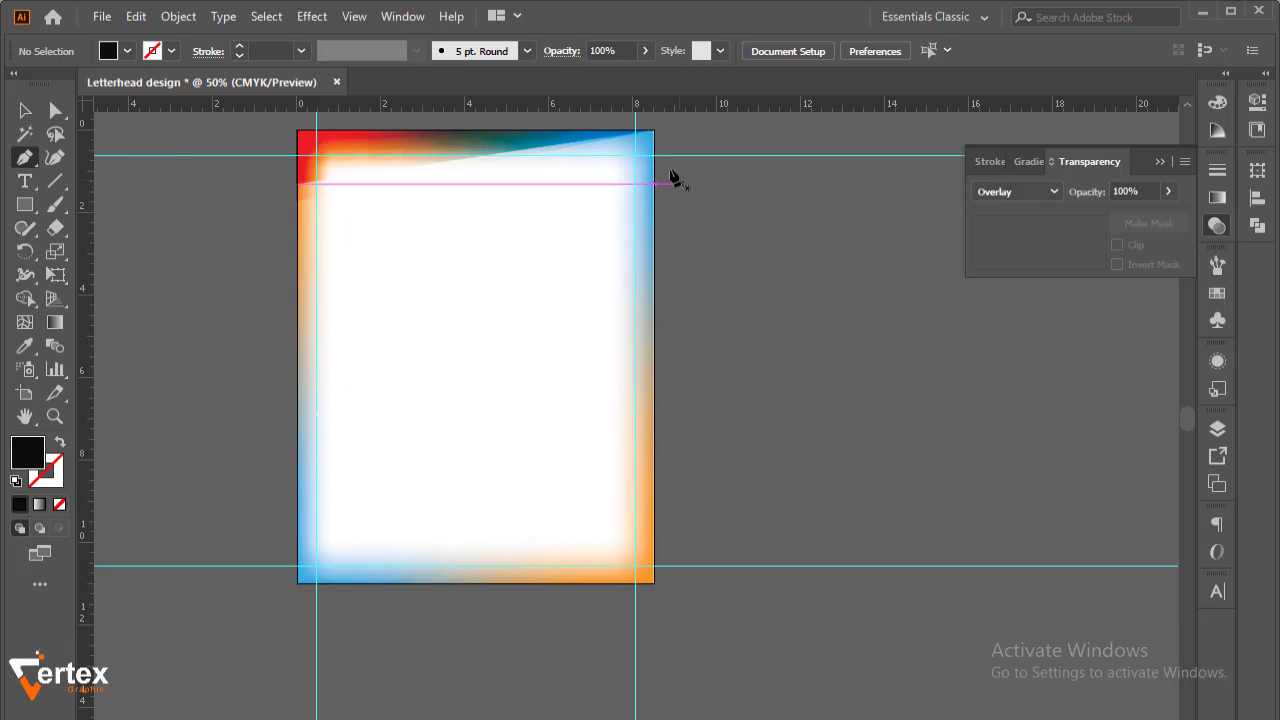
pyautogui.hotkey('ctrl', '0')
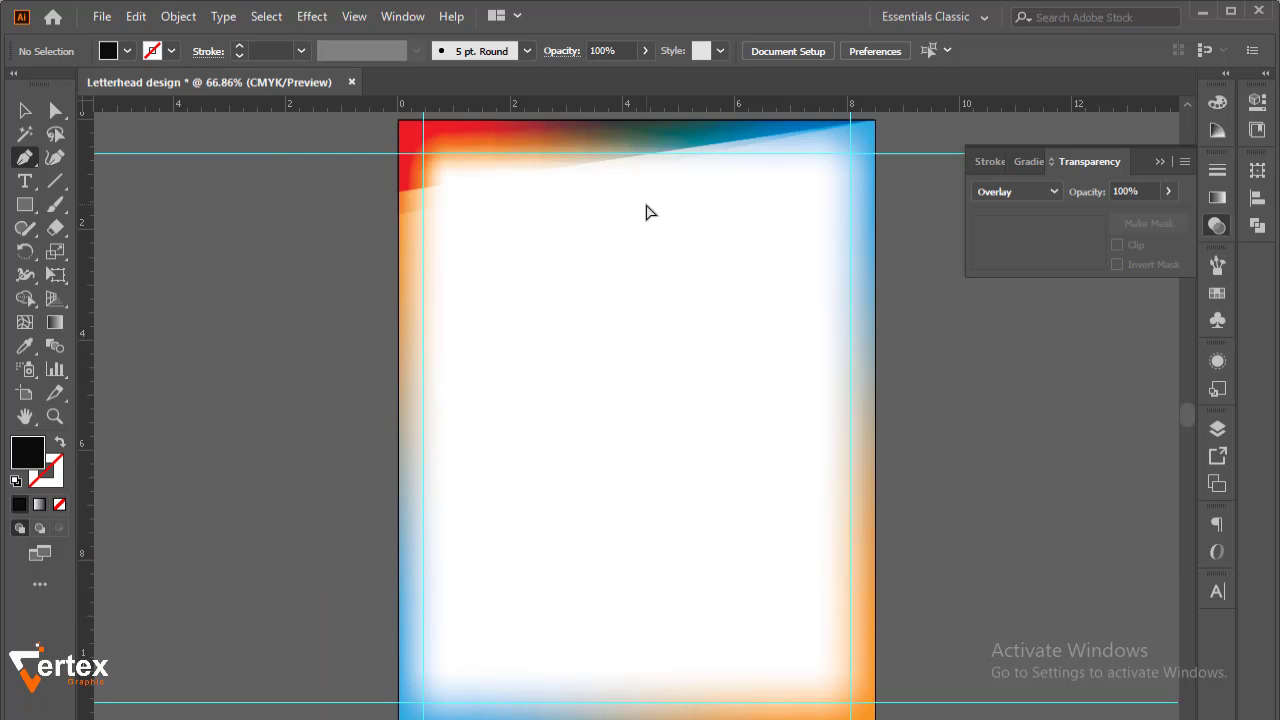
pyautogui.scroll(1, 886, 126)
pyautogui.click(874, 121)
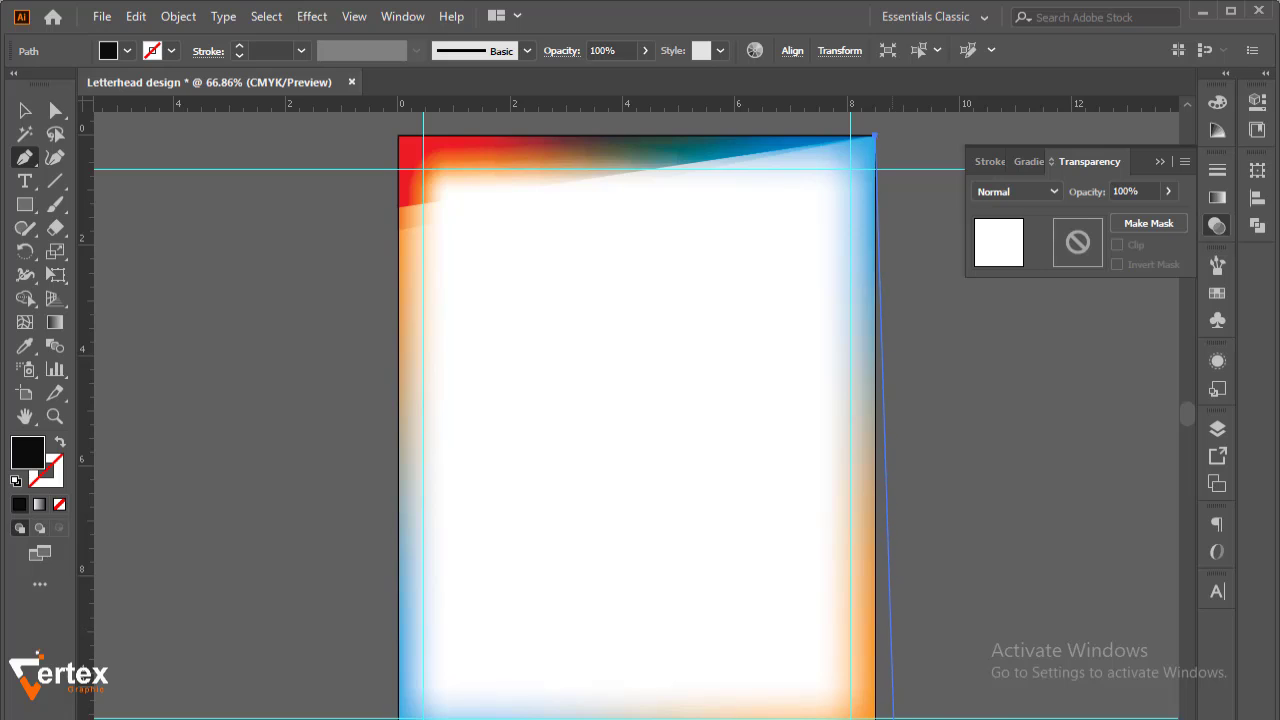
pyautogui.press('space')
pyautogui.moveTo(884, 713); pyautogui.dragTo(878, 687)
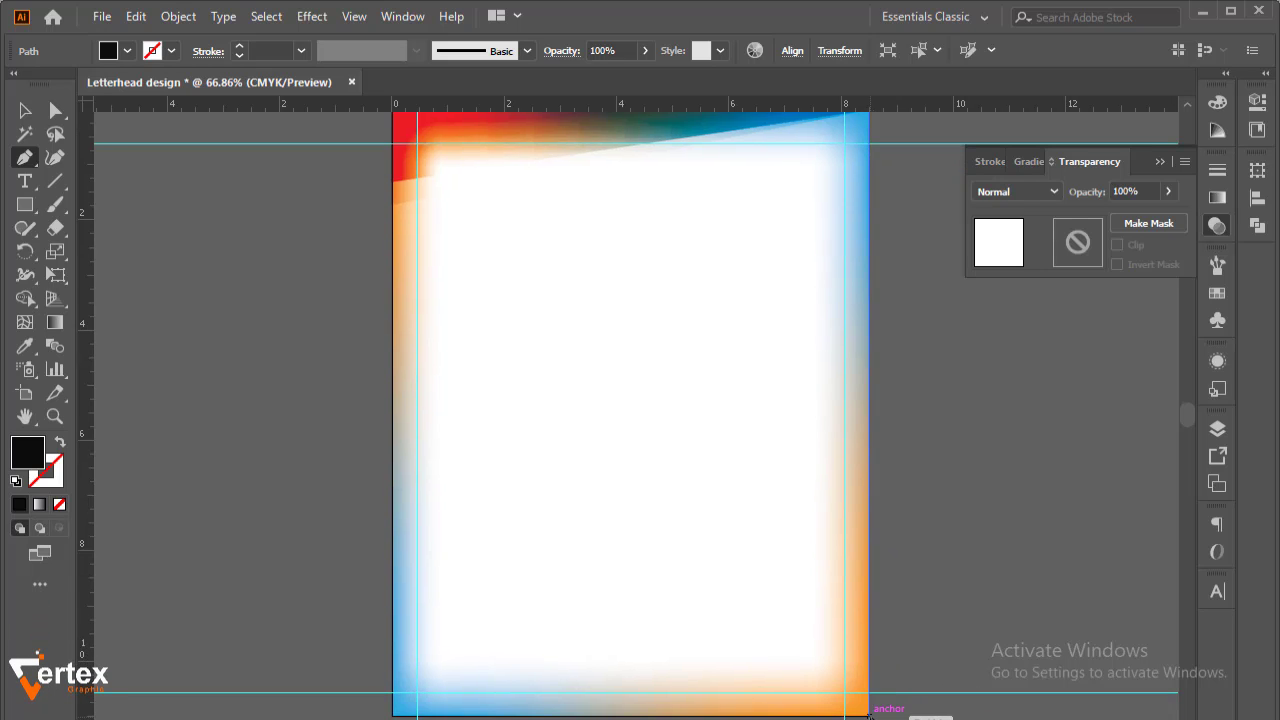
pyautogui.click(867, 713)
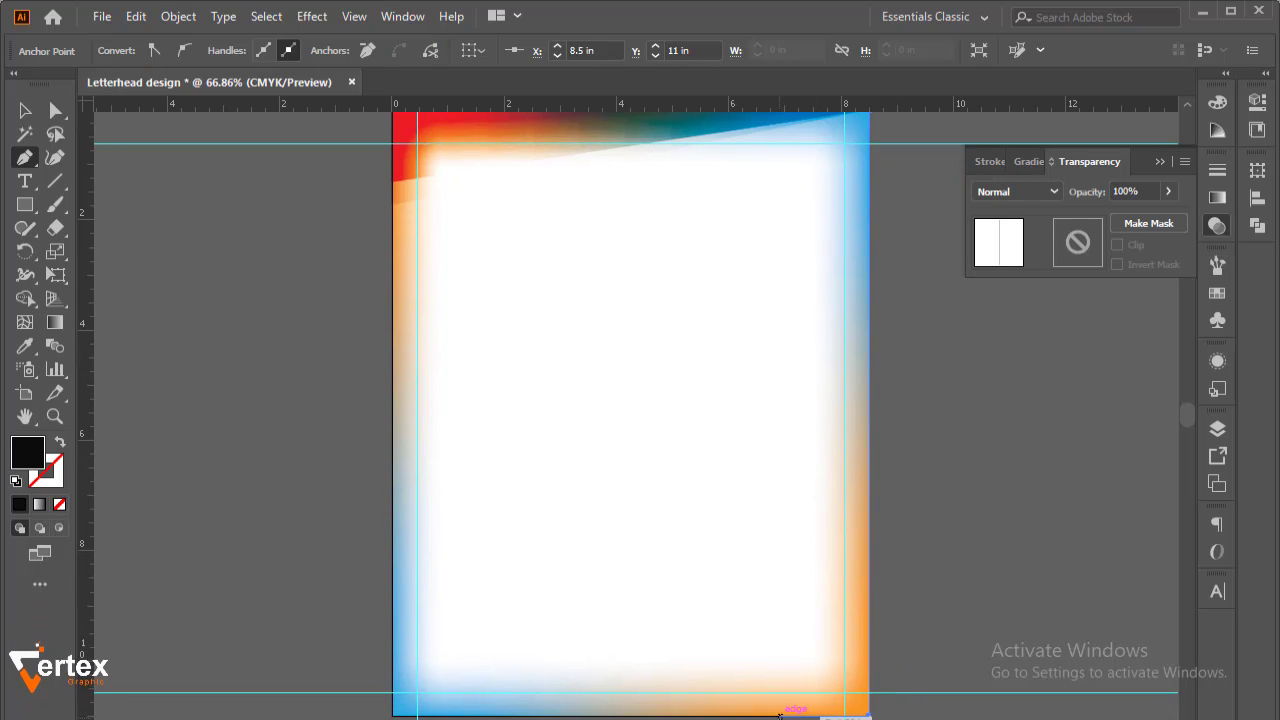
pyautogui.click(769, 716)
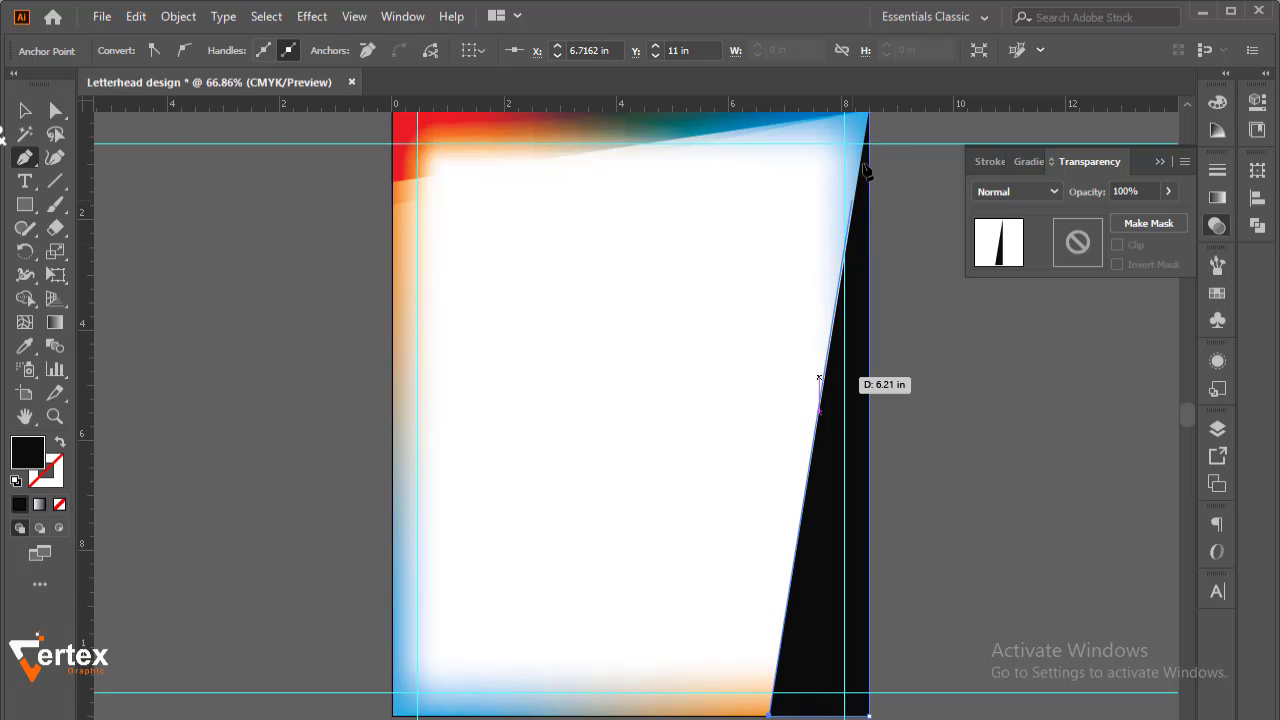
pyautogui.press('space')
pyautogui.moveTo(862, 133); pyautogui.dragTo(860, 162)
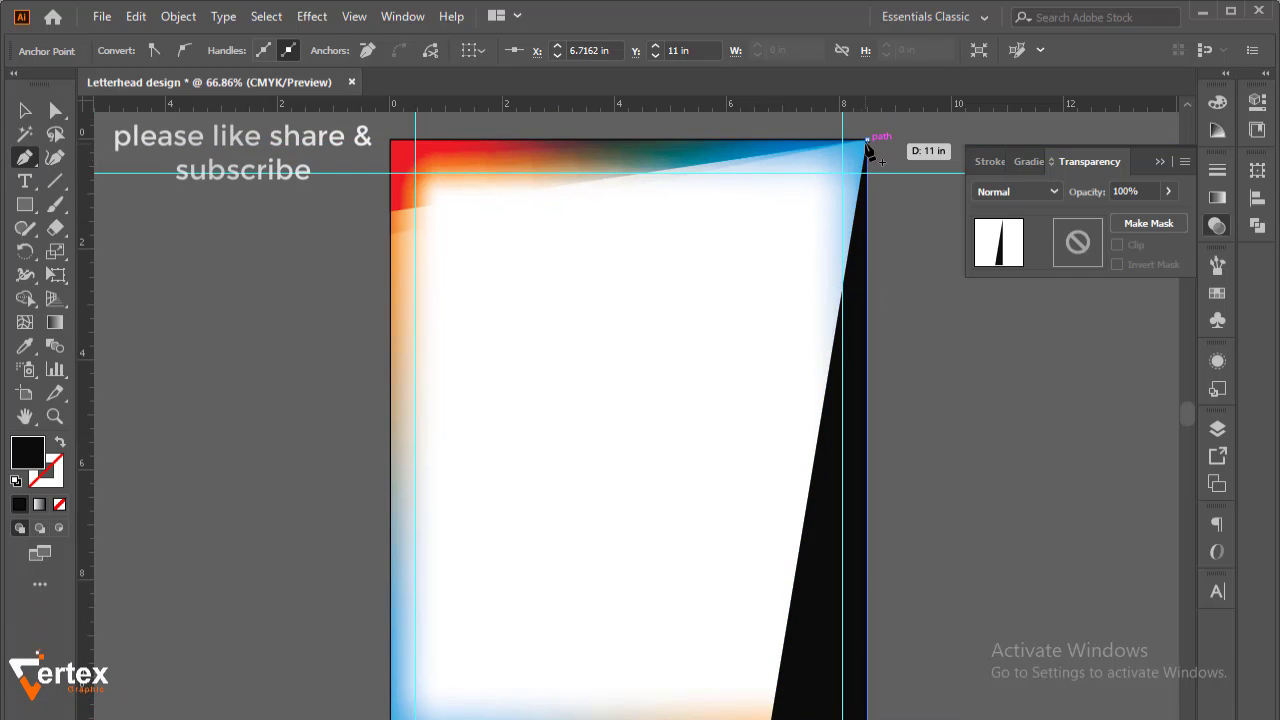
pyautogui.click(866, 141)
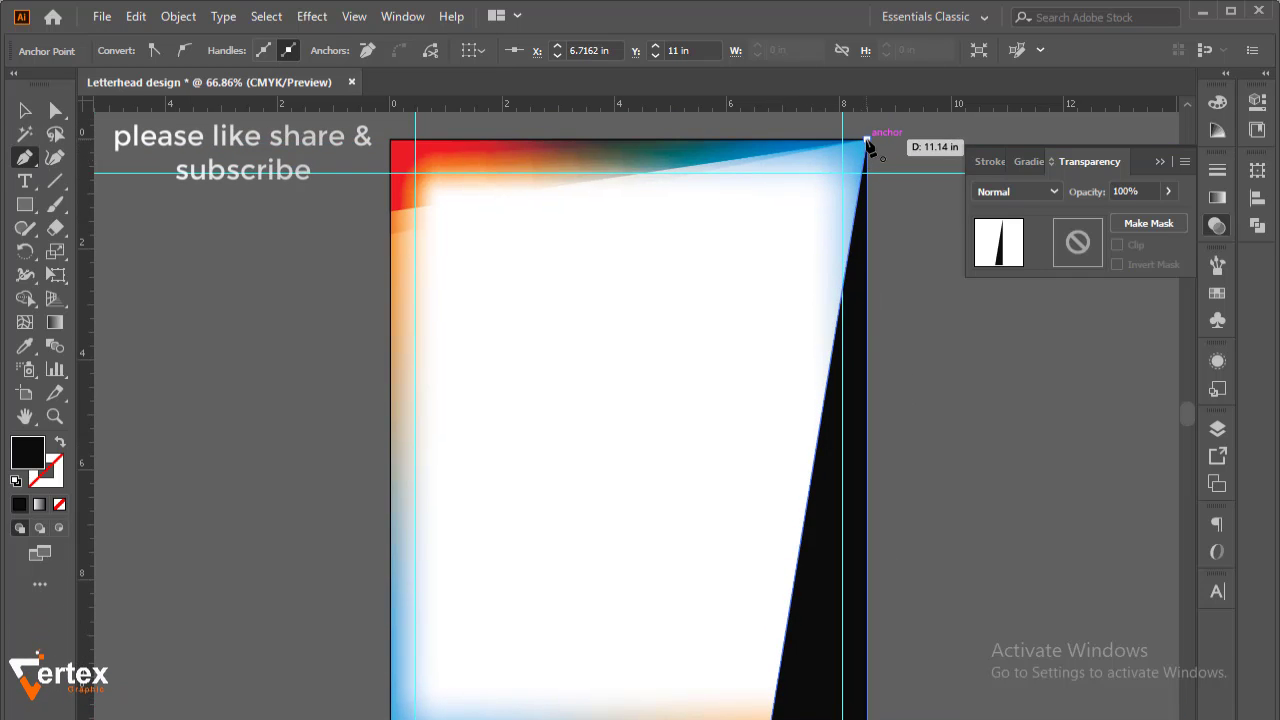
# Step: Set the right-edge triangle's blending mode to Color Burn and deselect it
pyautogui.click(1056, 189)
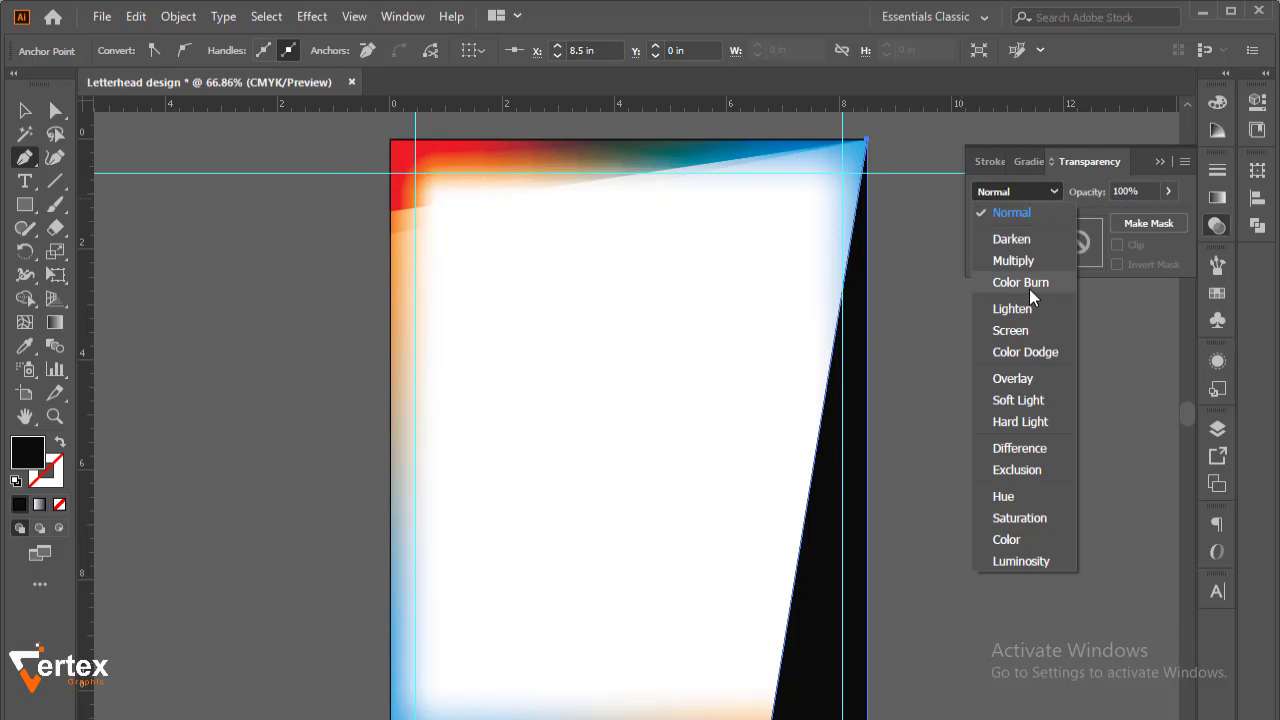
pyautogui.click(1029, 285)
pyautogui.click(25, 110)
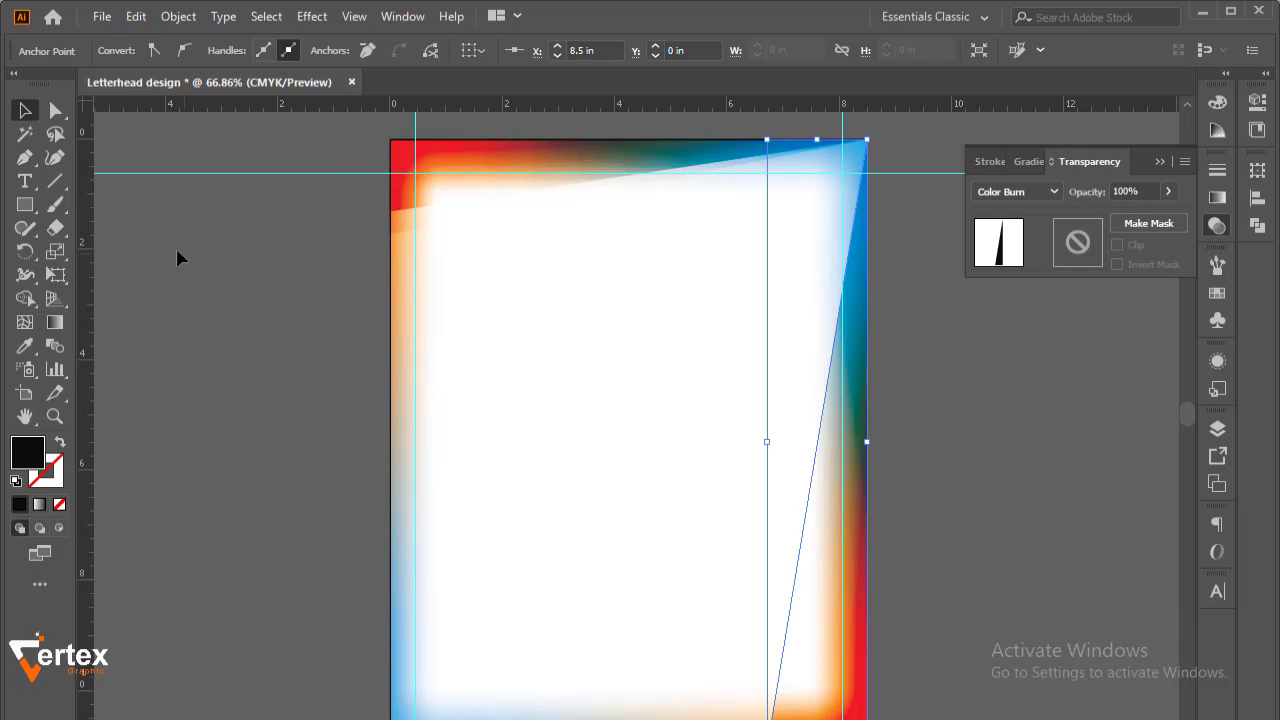
pyautogui.click(177, 257)
# Step: Draw a second, wider triangle with the Pen tool over the right edge, reaching about 2.42 in along the page's bottom edge
pyautogui.click(26, 158)
pyautogui.click(867, 142)
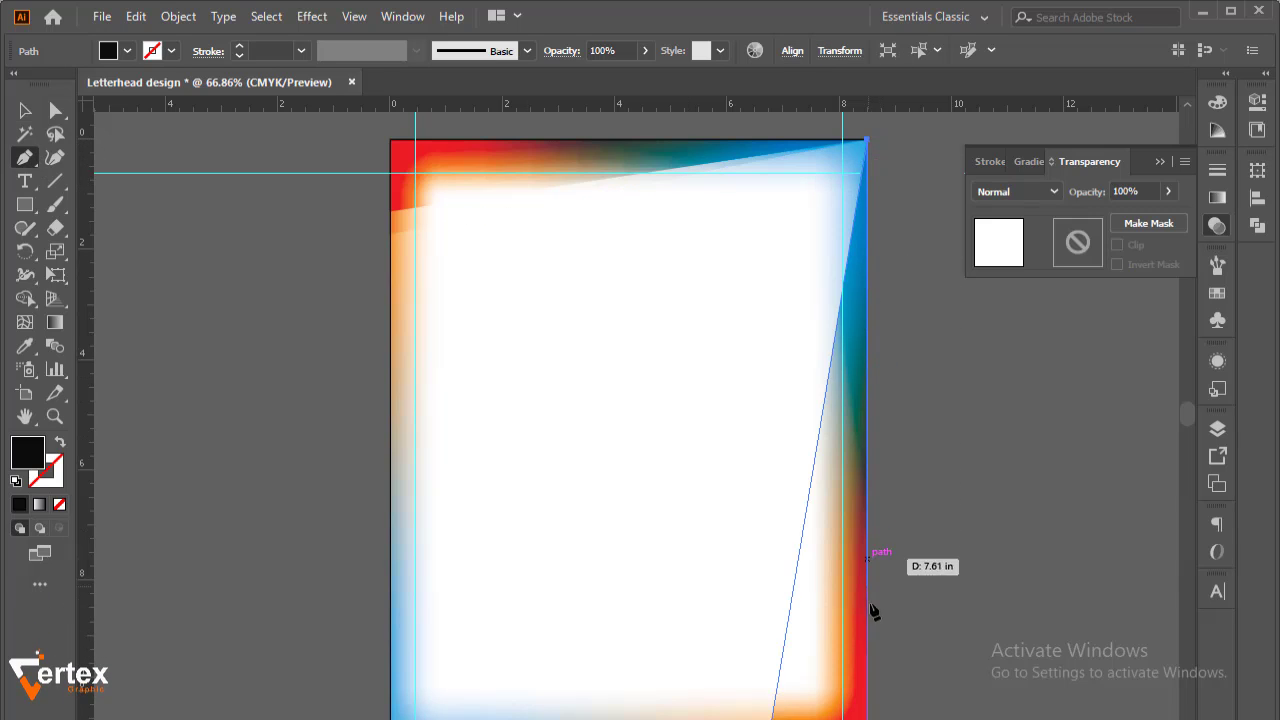
pyautogui.scroll(-3, 870, 600)
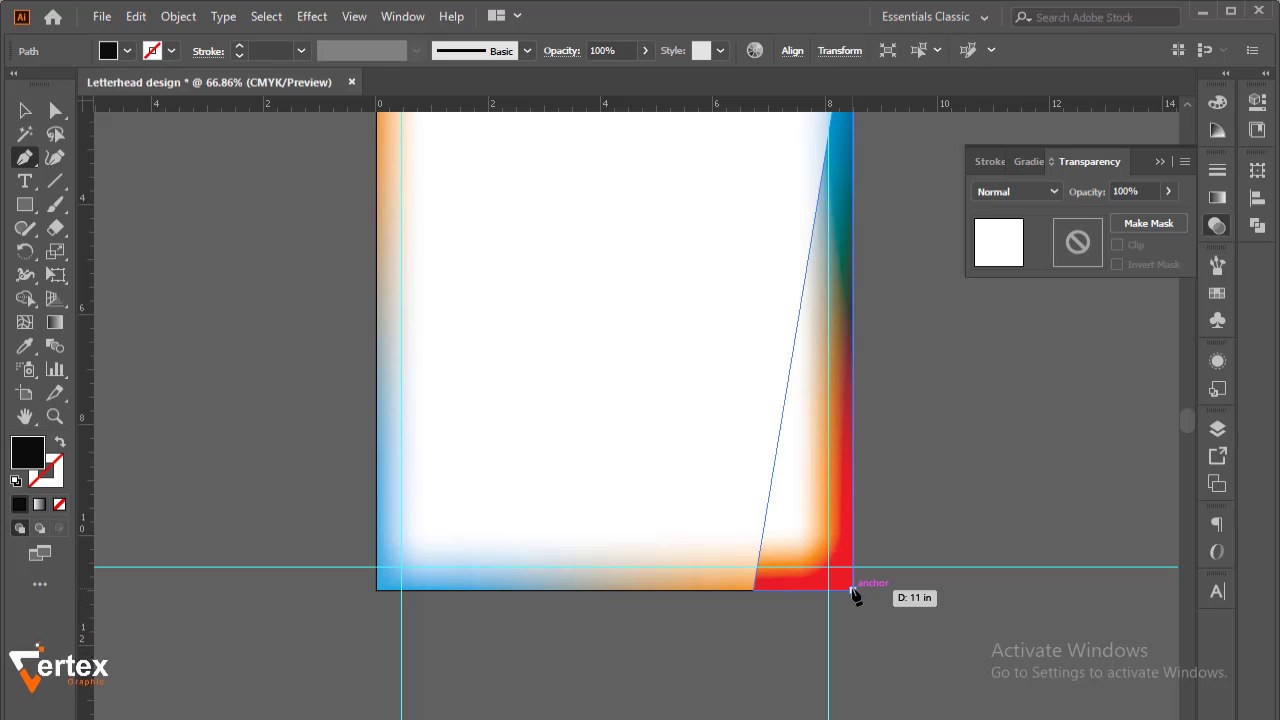
pyautogui.click(853, 590)
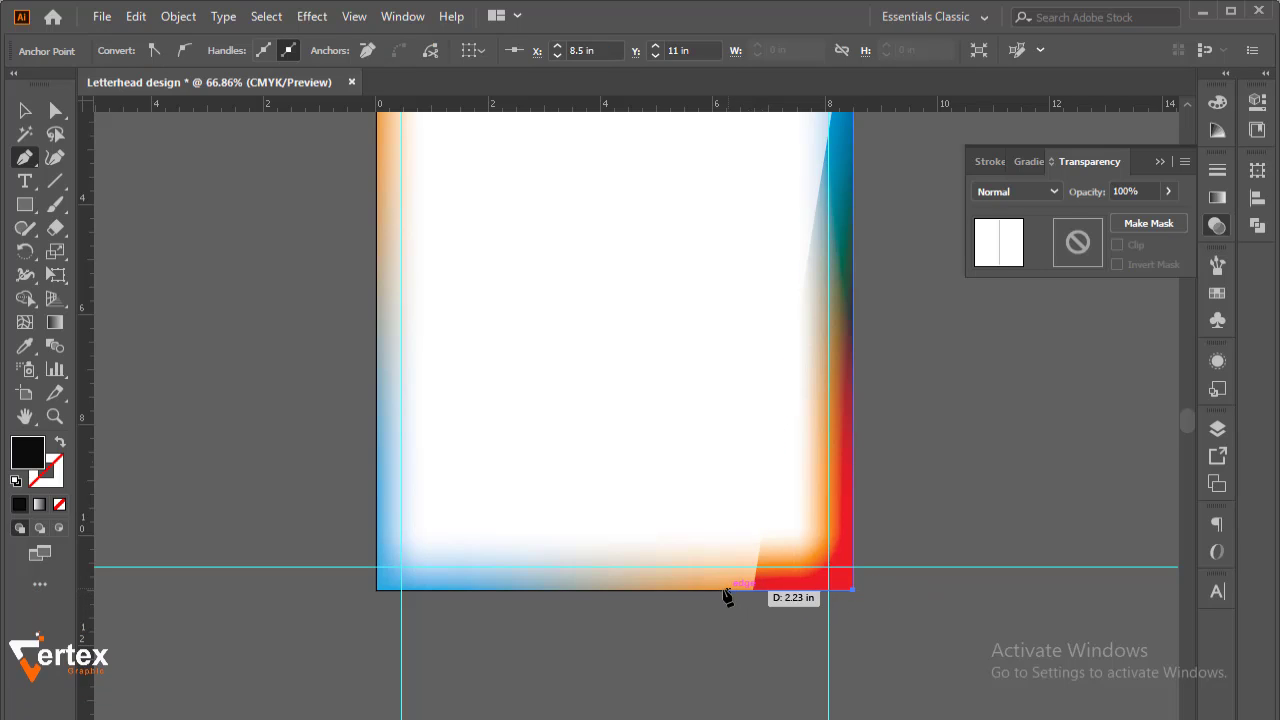
pyautogui.click(717, 590)
pyautogui.moveTo(741, 455); pyautogui.dragTo(725, 700)
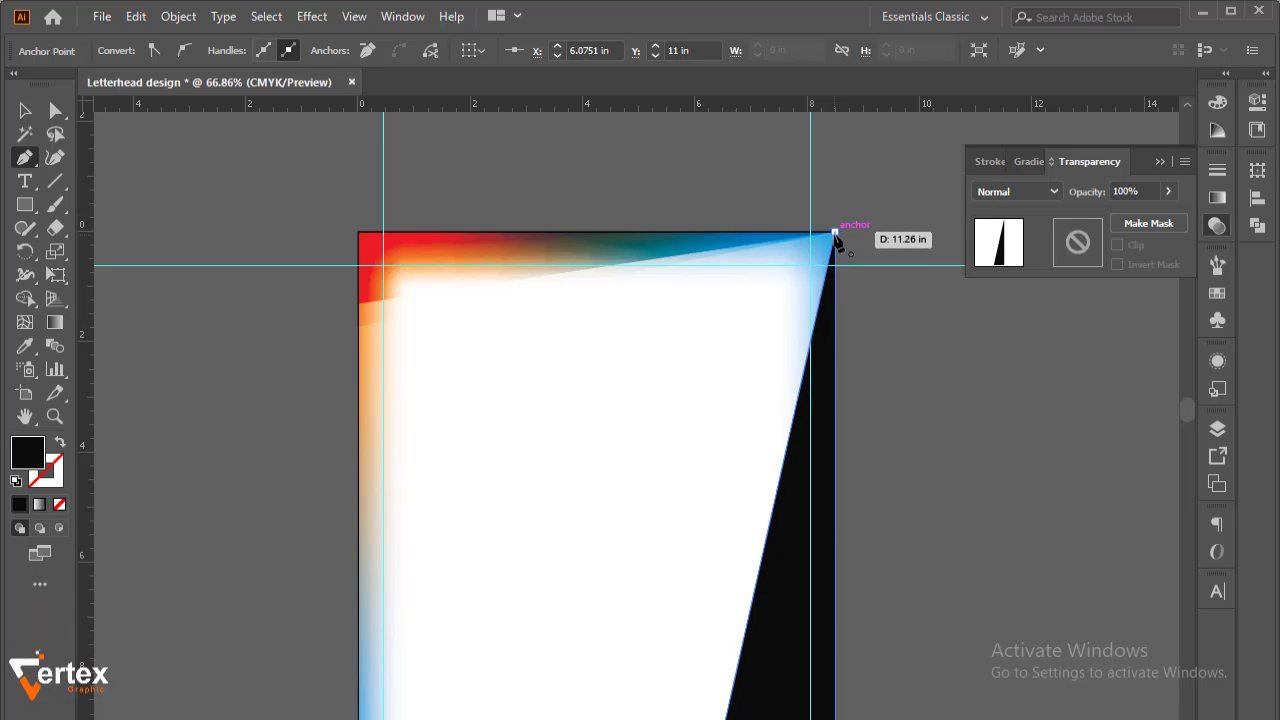
# Step: Set the wider right-edge triangle's blending mode to Overlay and deselect it
pyautogui.click(1056, 191)
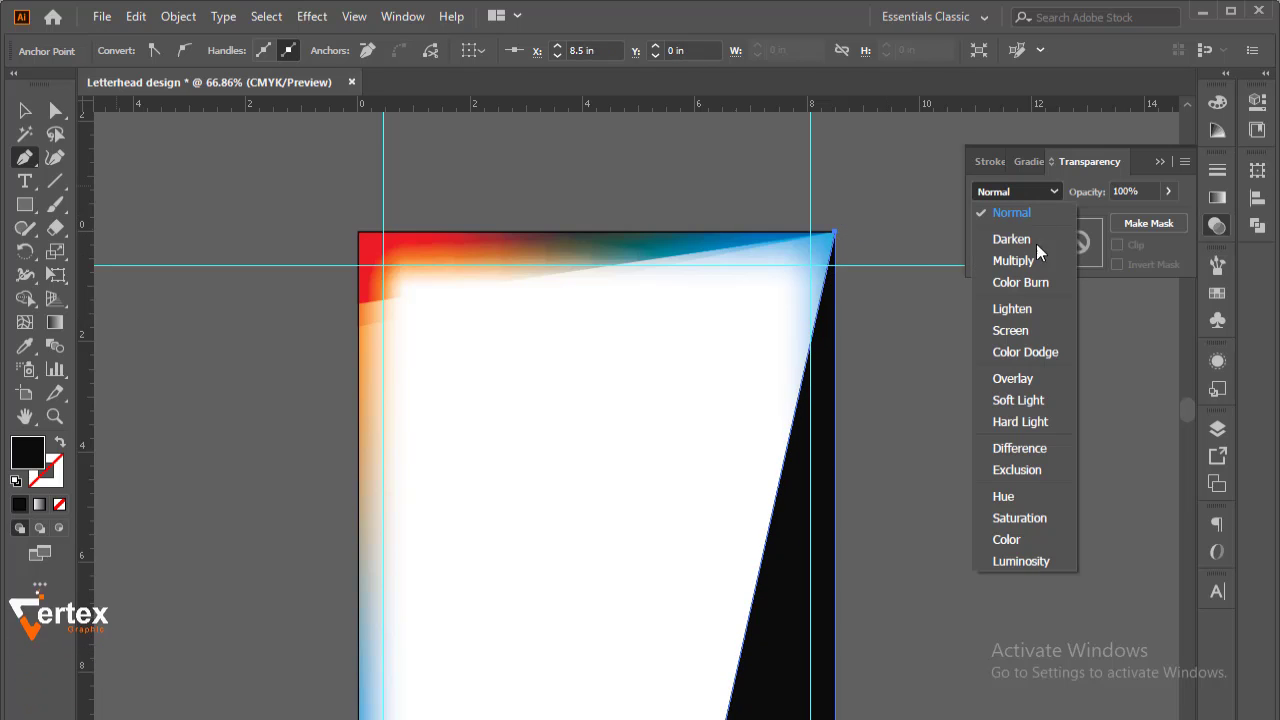
pyautogui.click(1028, 378)
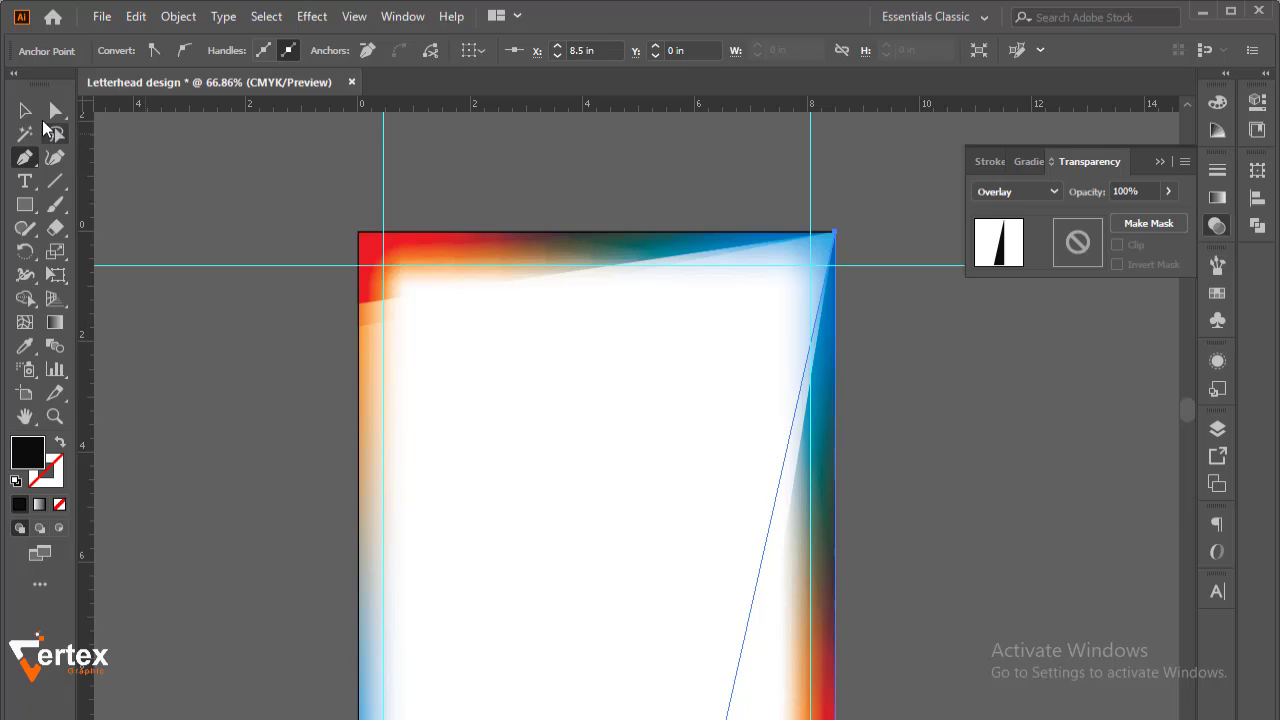
pyautogui.click(25, 110)
pyautogui.click(244, 380)
# Step: Paste the company logo group, scale it to about 2.22 by 0.84 in, and place it near the page's upper-left margin corner
pyautogui.moveTo(600, 545); pyautogui.dragTo(576, 260)
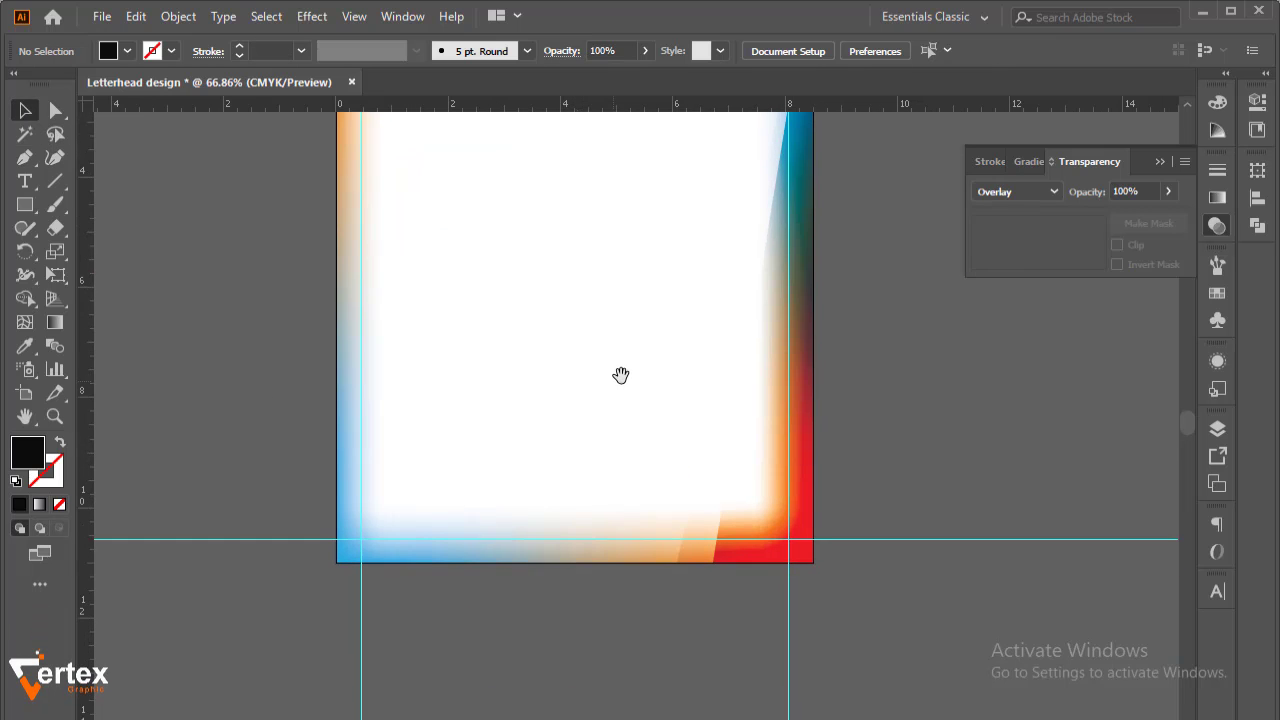
pyautogui.moveTo(637, 339); pyautogui.dragTo(623, 439)
pyautogui.keyDown('ctrl'); pyautogui.keyDown('alt'); pyautogui.click(643, 378); pyautogui.keyUp('alt'); pyautogui.keyUp('ctrl')
pyautogui.moveTo(637, 380); pyautogui.dragTo(774, 416)
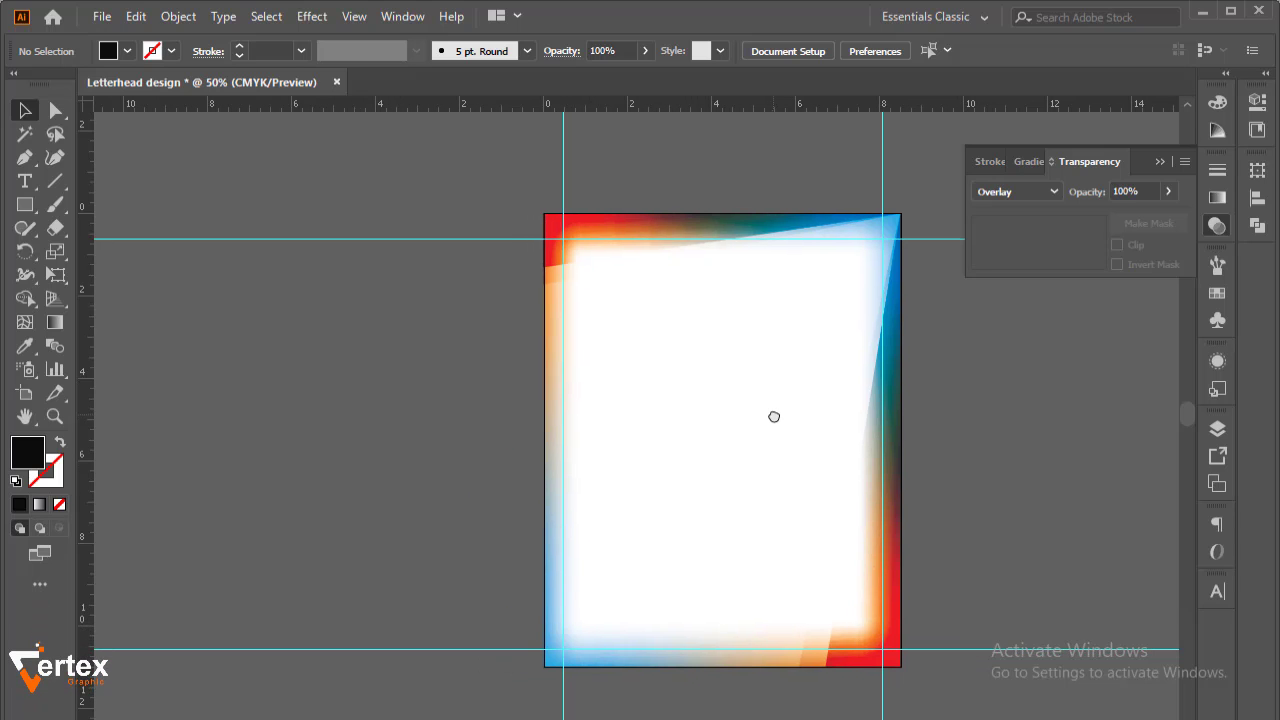
pyautogui.moveTo(606, 374); pyautogui.dragTo(518, 385)
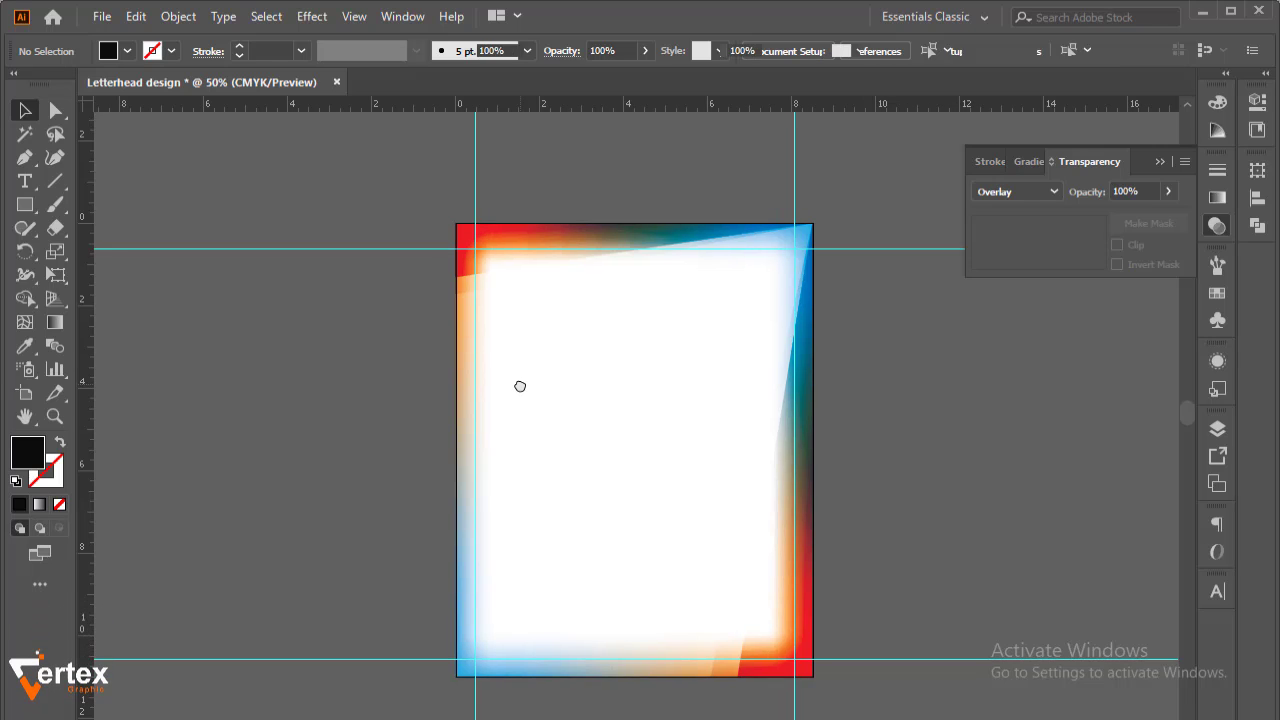
pyautogui.hotkey('ctrl', 'v')
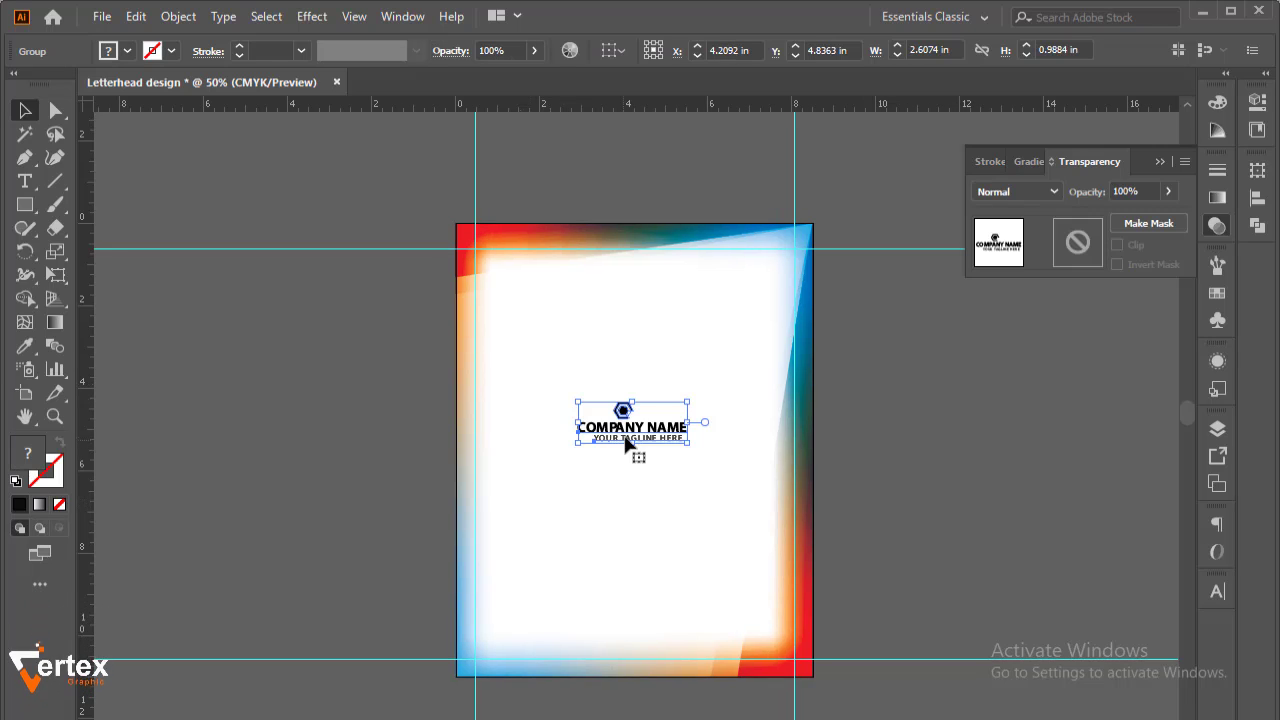
pyautogui.moveTo(620, 422); pyautogui.dragTo(577, 285)
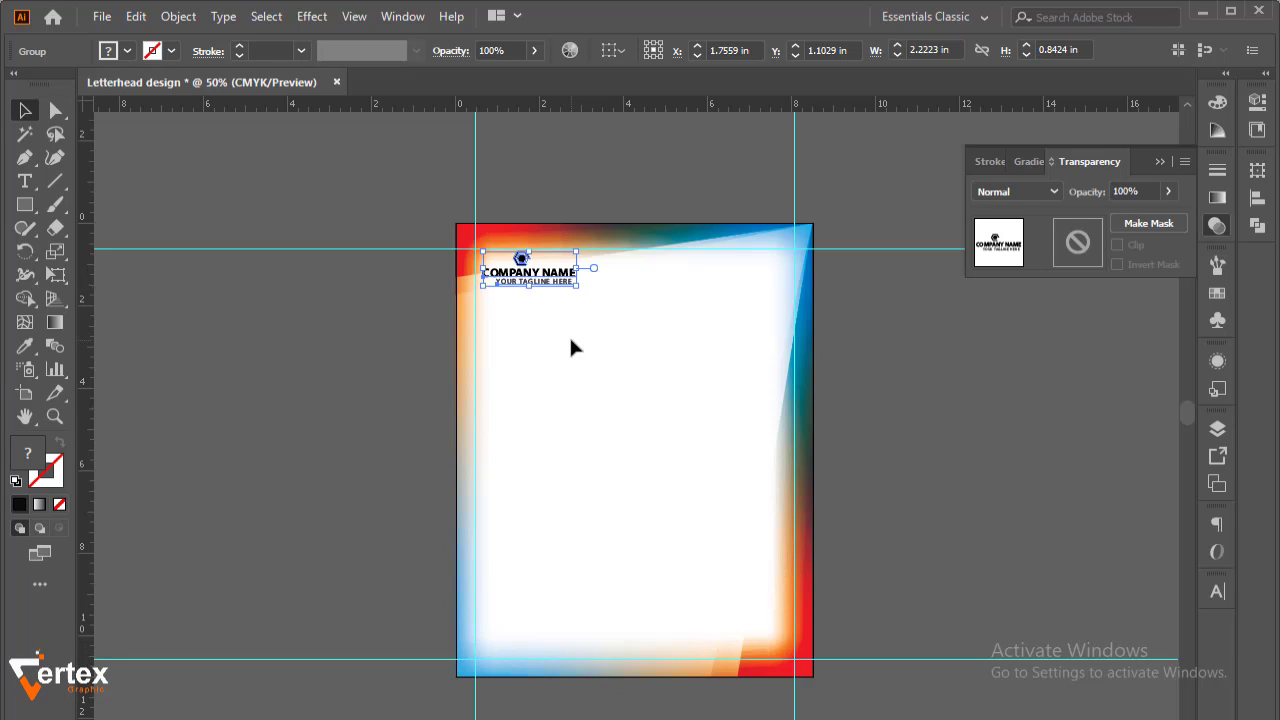
# Step: Nudge the logo against the left and top margin guides, to about X 1.62 in and Y 1.08 in, and deselect it
pyautogui.hotkey('shift', 'Left')
pyautogui.hotkey('shift', 'Left')
pyautogui.hotkey('shift', 'Right')
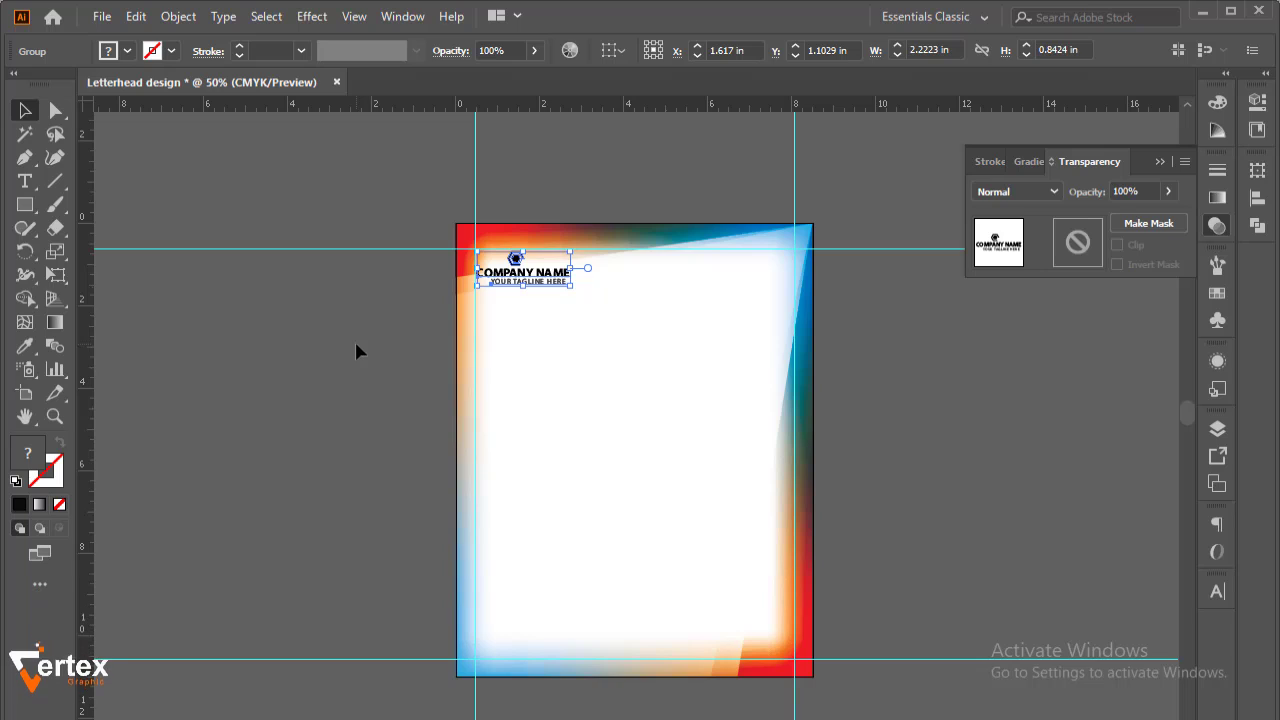
pyautogui.press('Right')
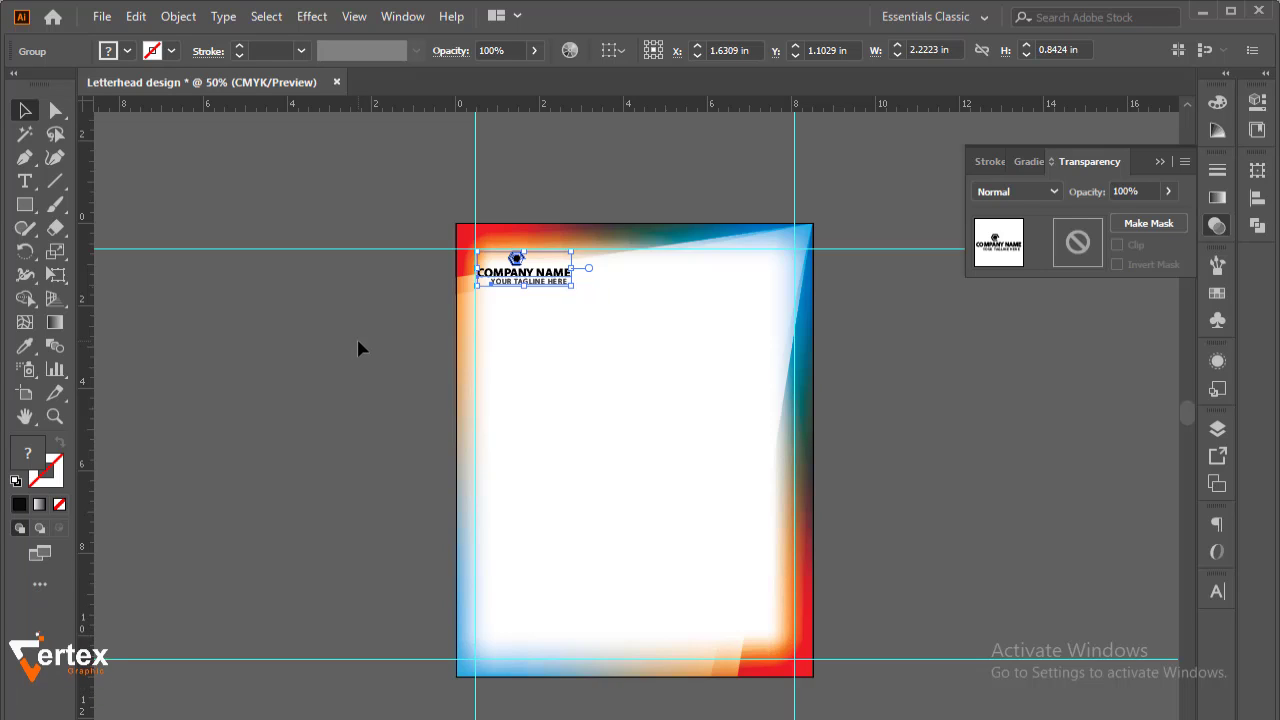
pyautogui.press('Up')
pyautogui.press('Up')
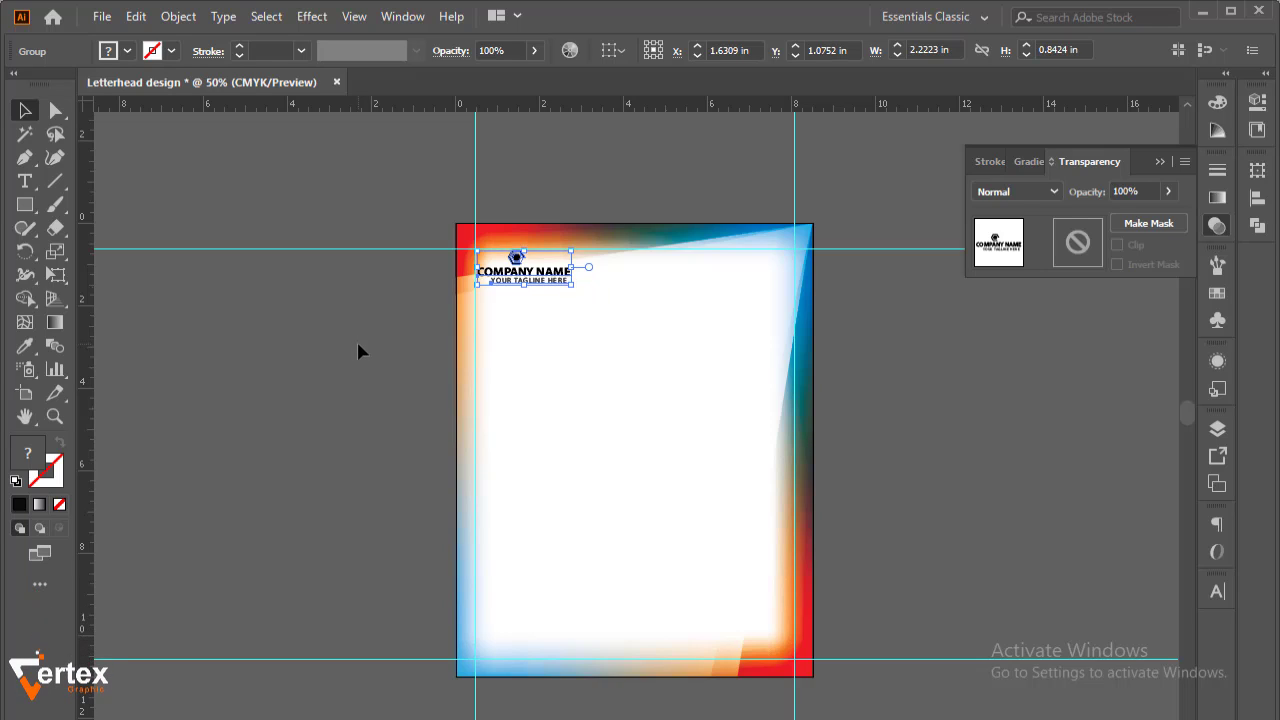
pyautogui.press('Left')
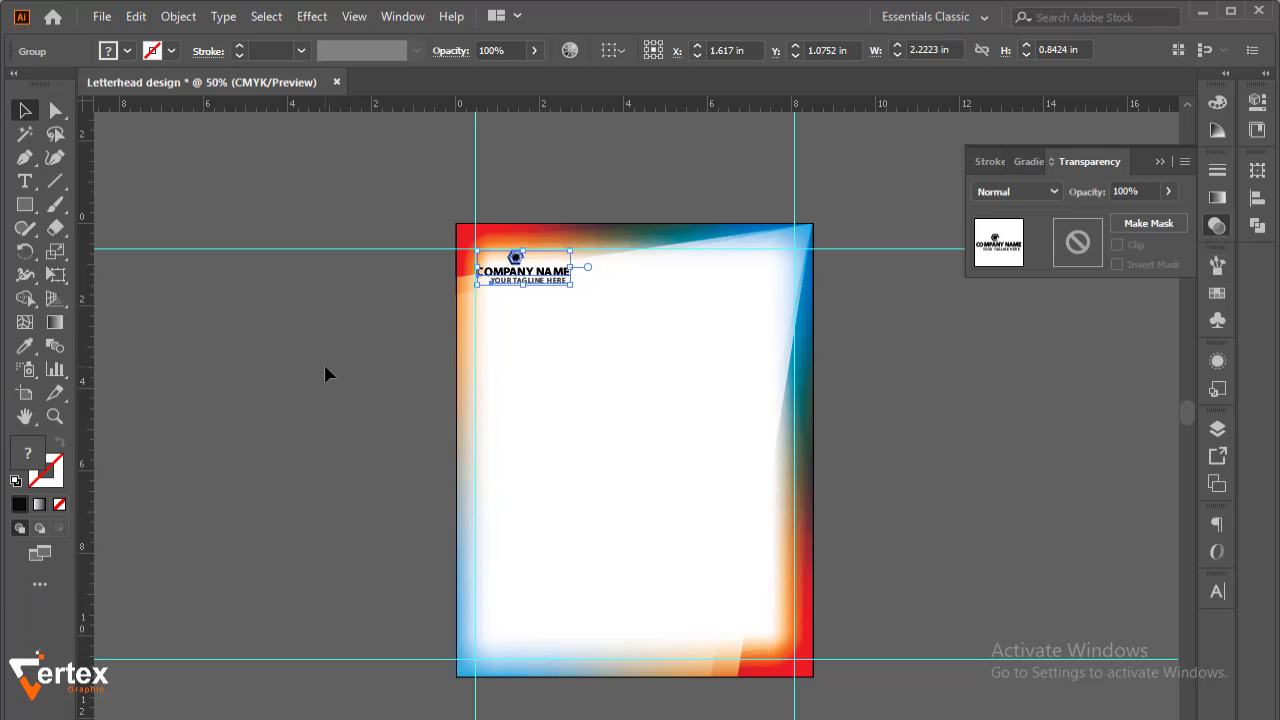
pyautogui.click(325, 374)
pyautogui.moveTo(596, 517); pyautogui.dragTo(574, 503)
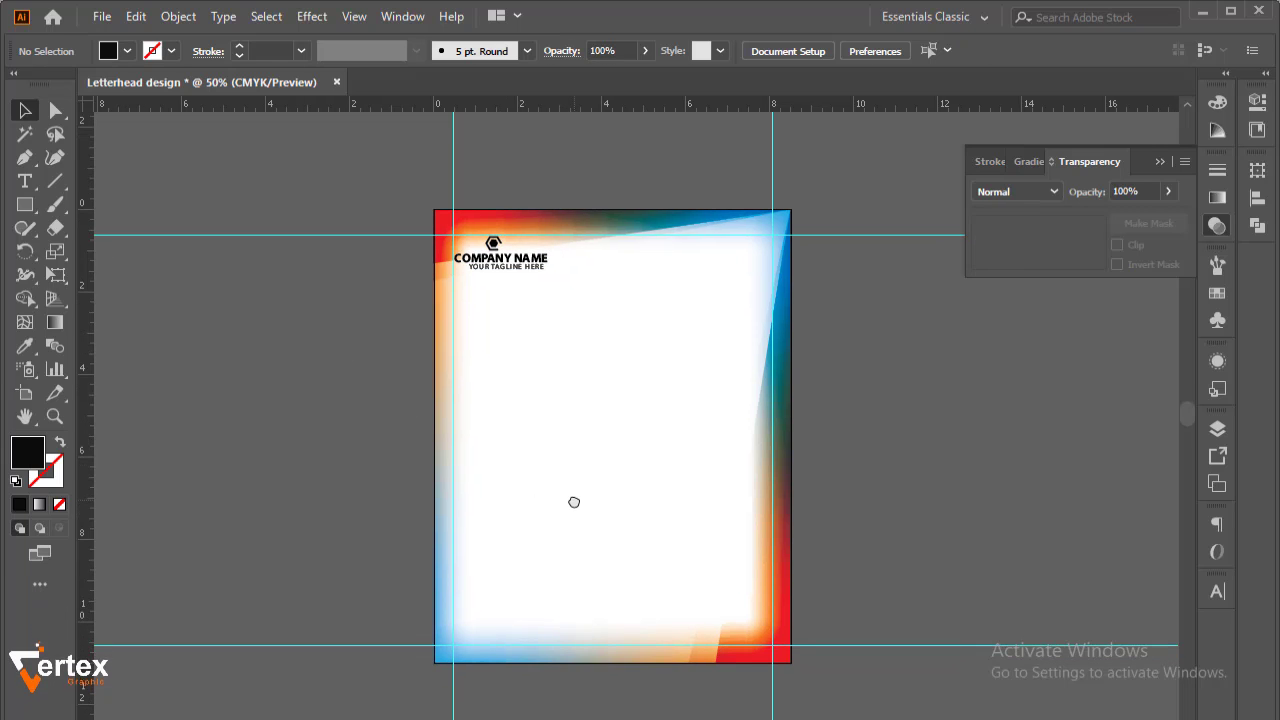
pyautogui.click(25, 181)
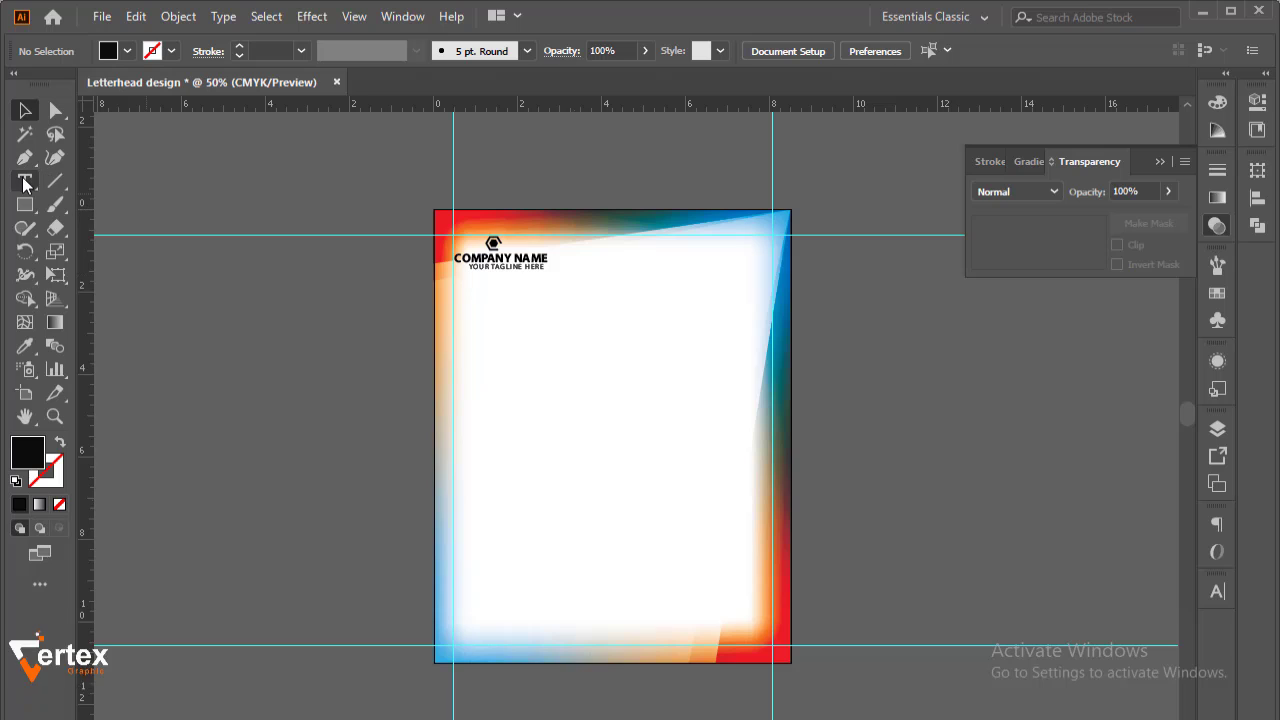
pyautogui.click(826, 304)
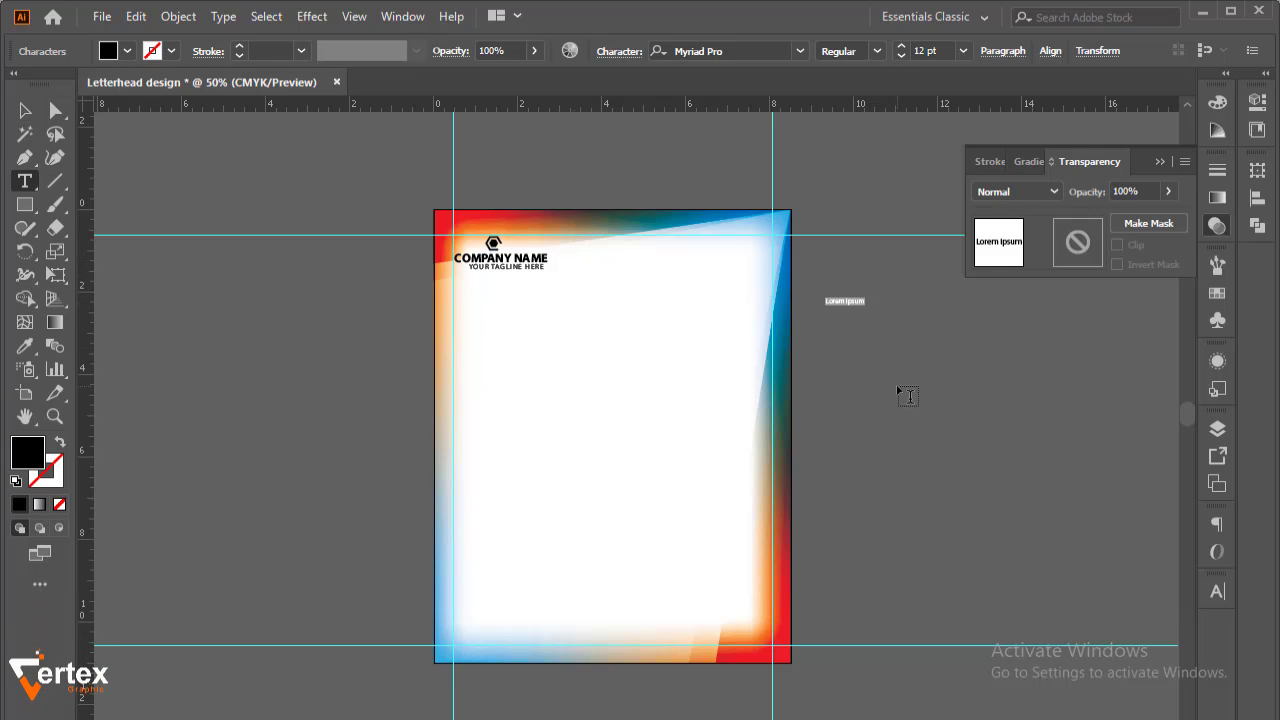
pyautogui.press('BackSpace')
pyautogui.write('www.verte')
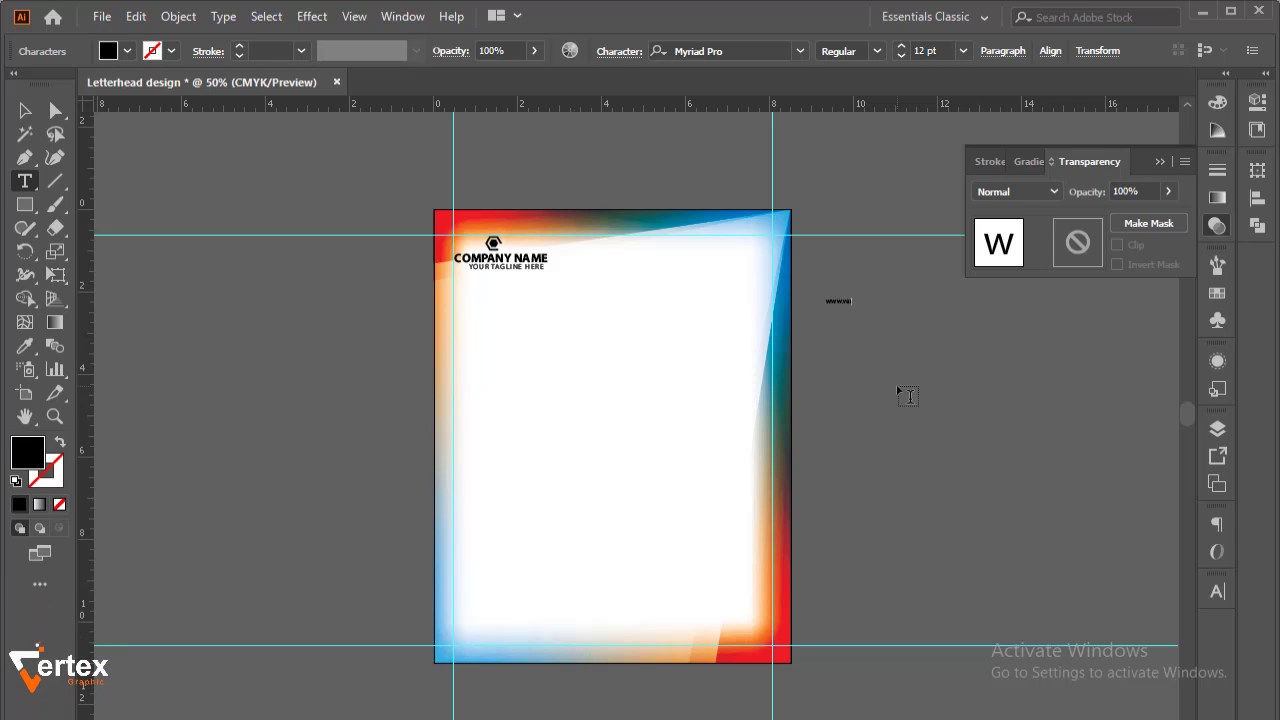
pyautogui.write('xgraphictutori')
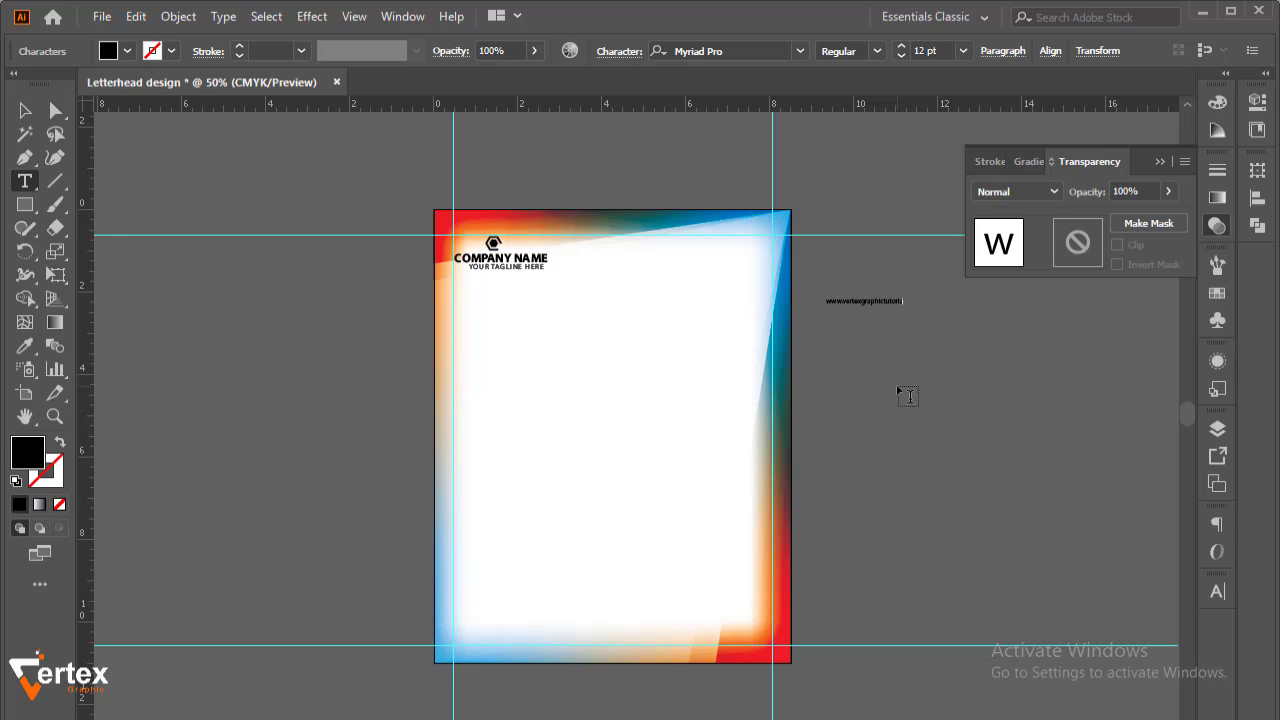
pyautogui.write('al.com')
pyautogui.click(24, 110)
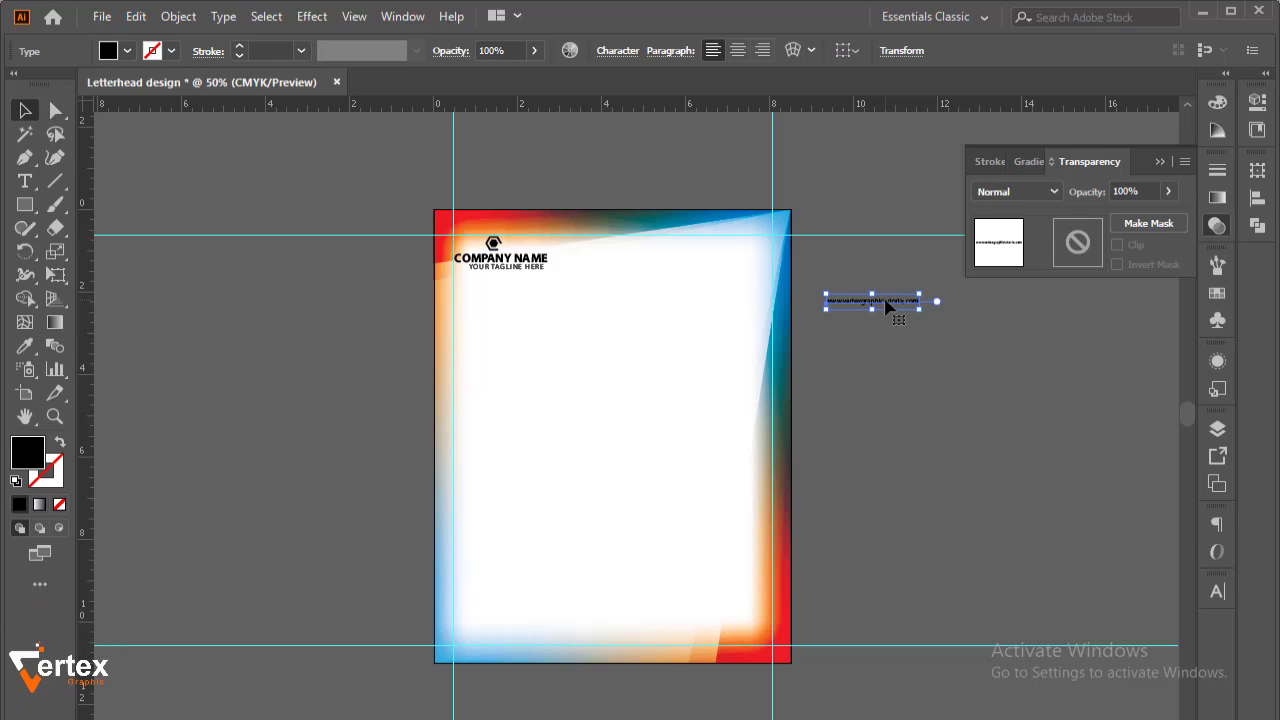
# Step: Move the website line to the page's upper-right corner, set its font size to 13 pt, and align its end with the right margin guide
pyautogui.moveTo(885, 300); pyautogui.dragTo(736, 223)
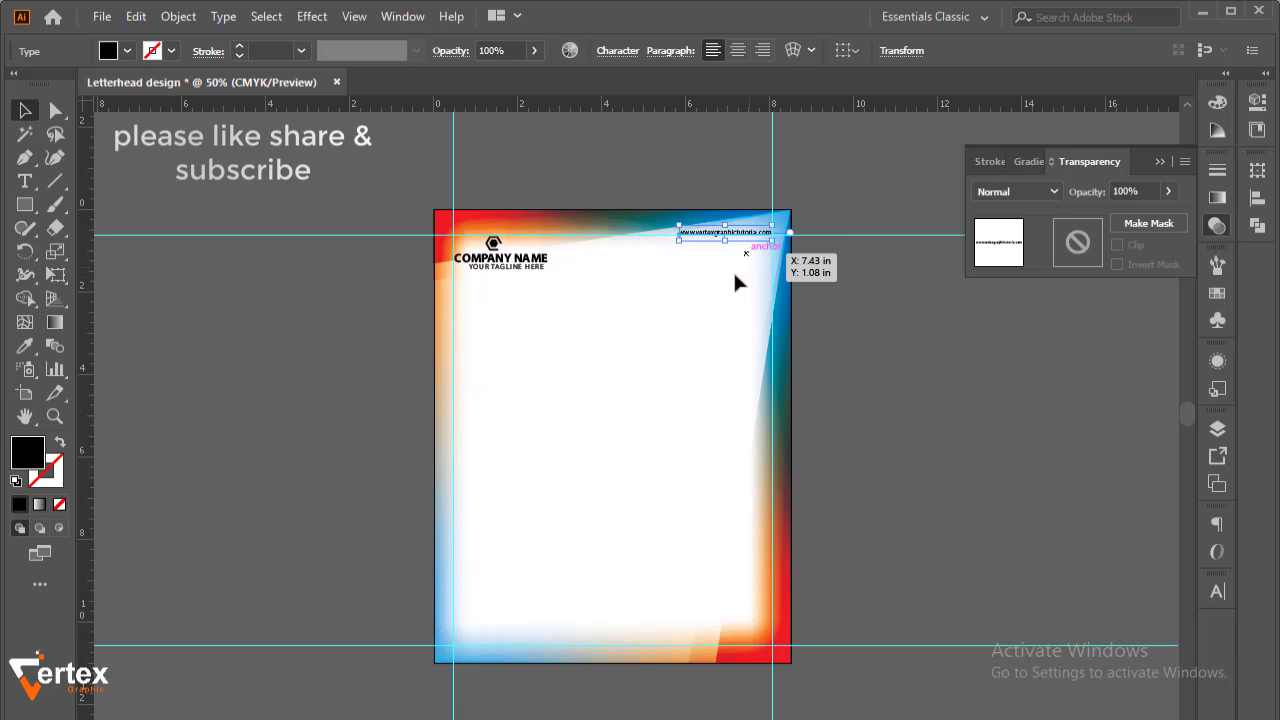
pyautogui.click(1214, 590)
pyautogui.click(1002, 580)
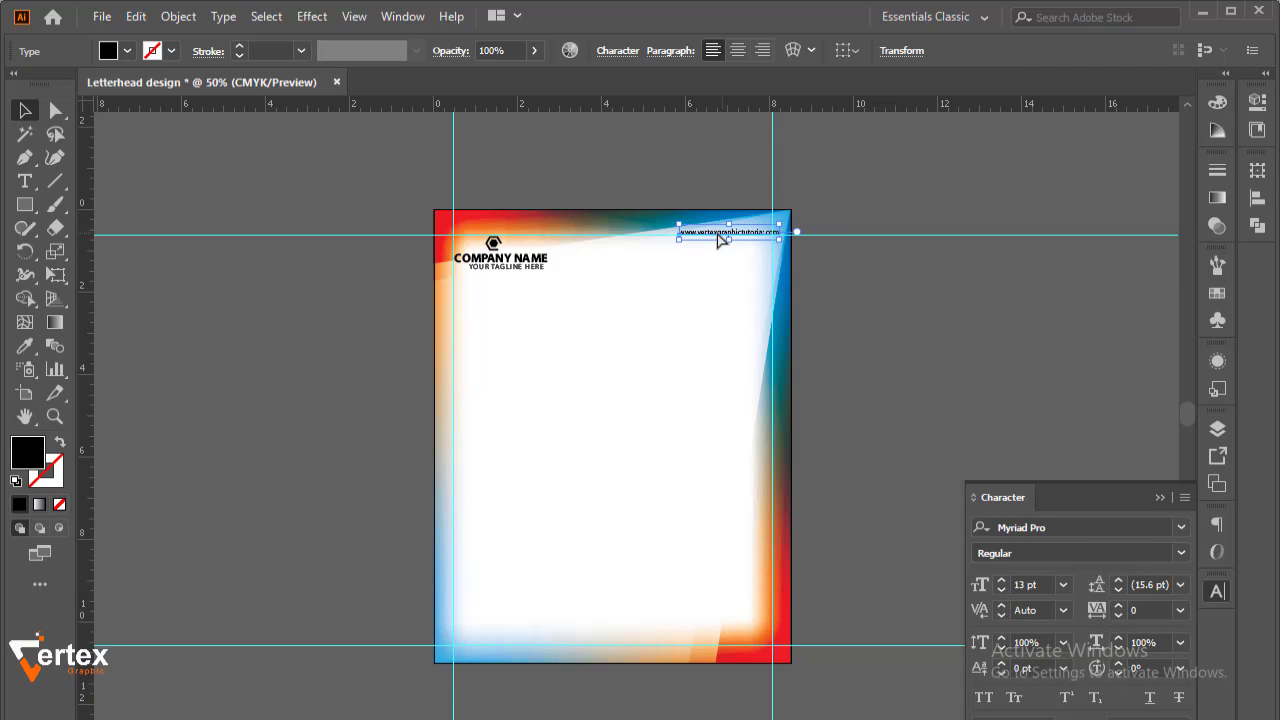
pyautogui.moveTo(724, 238); pyautogui.dragTo(715, 238)
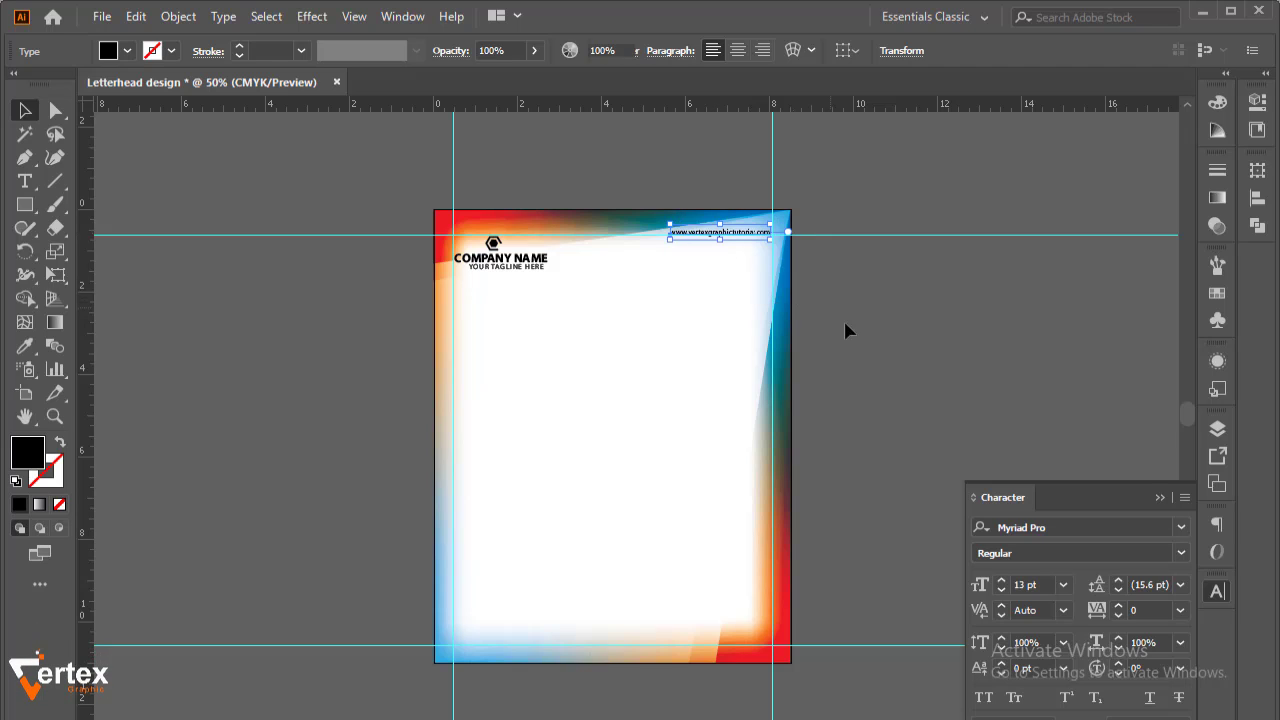
# Step: Add an area-type block of placeholder Lorem ipsum paragraphs in the white middle of the page, below the logo, and deselect it
pyautogui.click(845, 325)
pyautogui.press('space')
pyautogui.moveTo(779, 438); pyautogui.dragTo(774, 412)
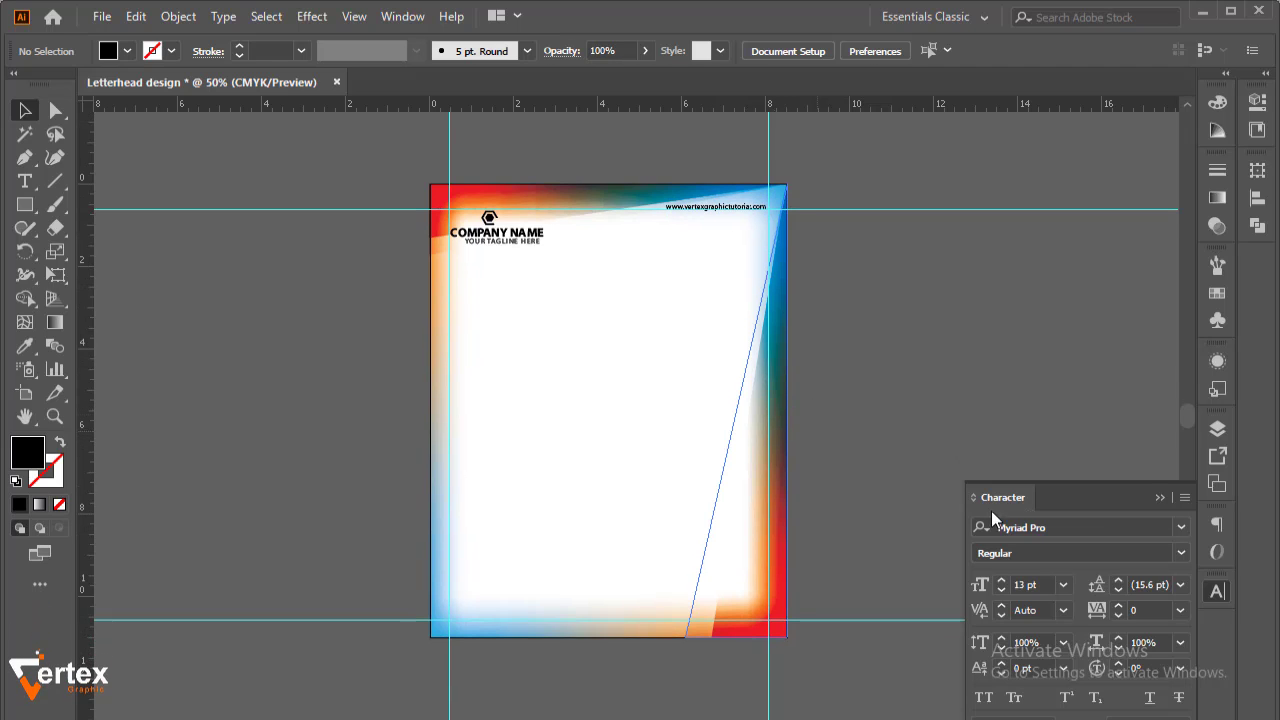
pyautogui.click(1159, 498)
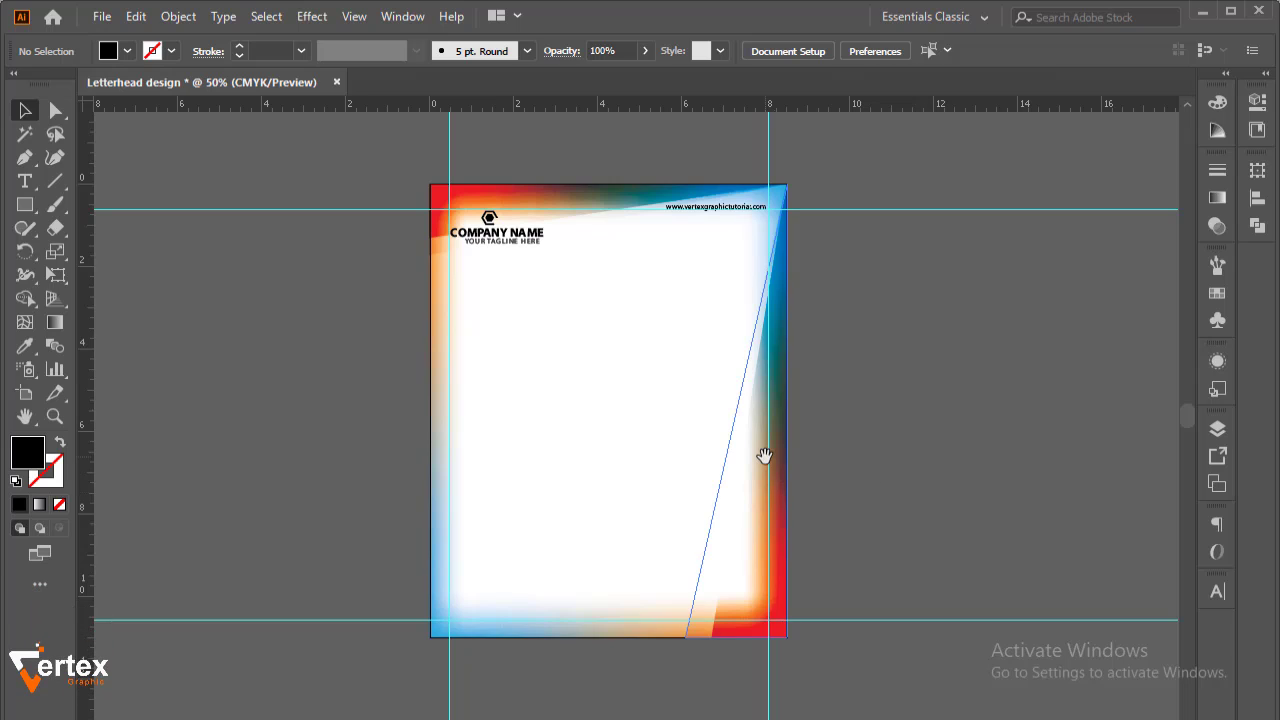
pyautogui.press('space')
pyautogui.moveTo(766, 460); pyautogui.dragTo(765, 436)
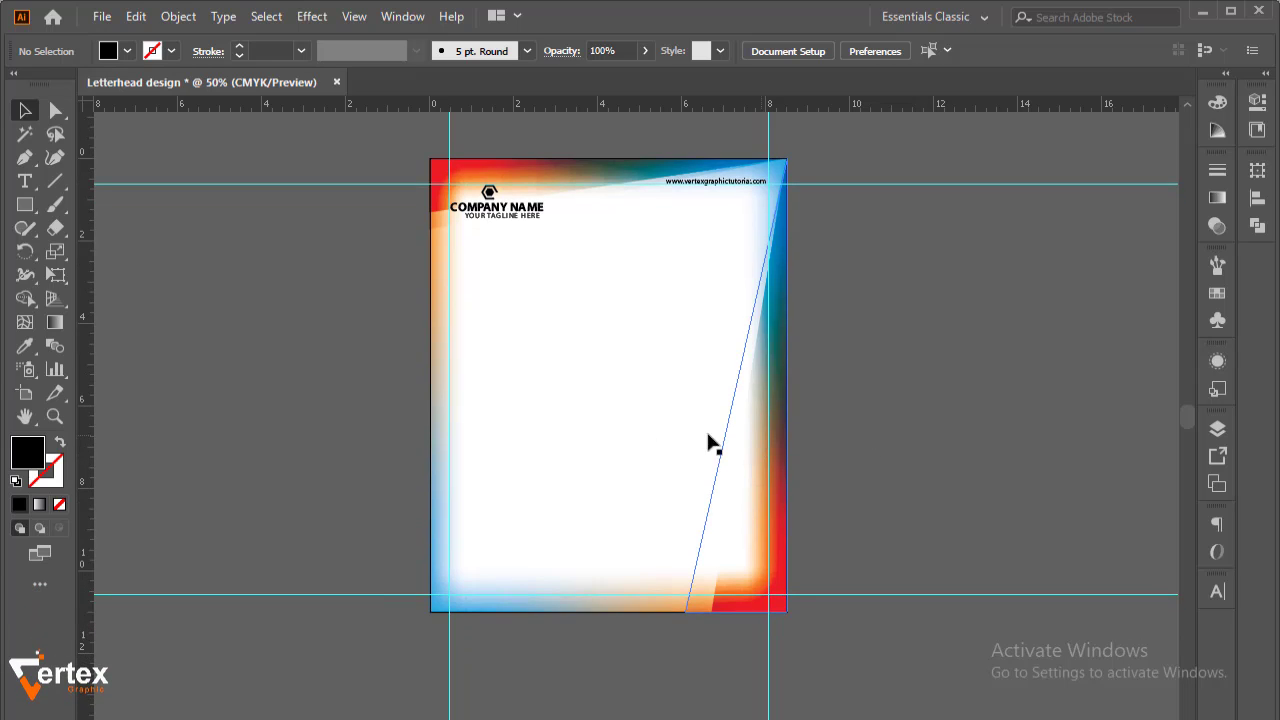
pyautogui.click(25, 181)
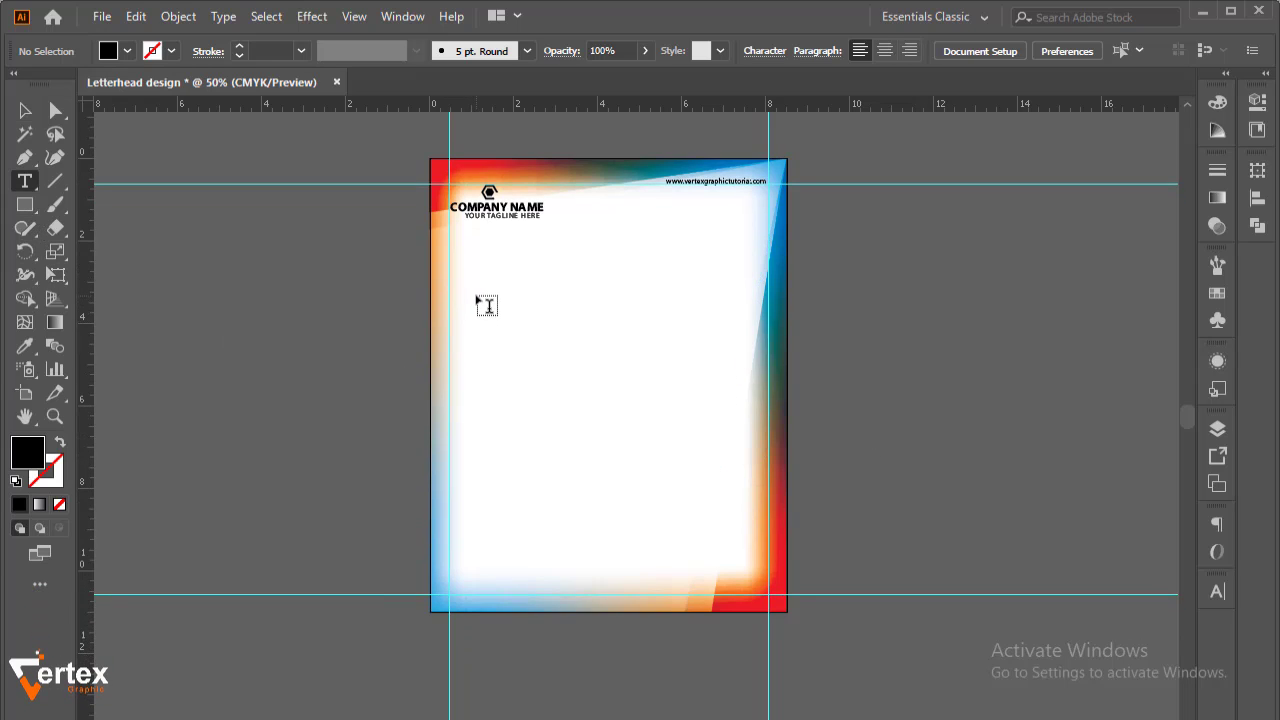
pyautogui.moveTo(474, 282); pyautogui.dragTo(760, 493)
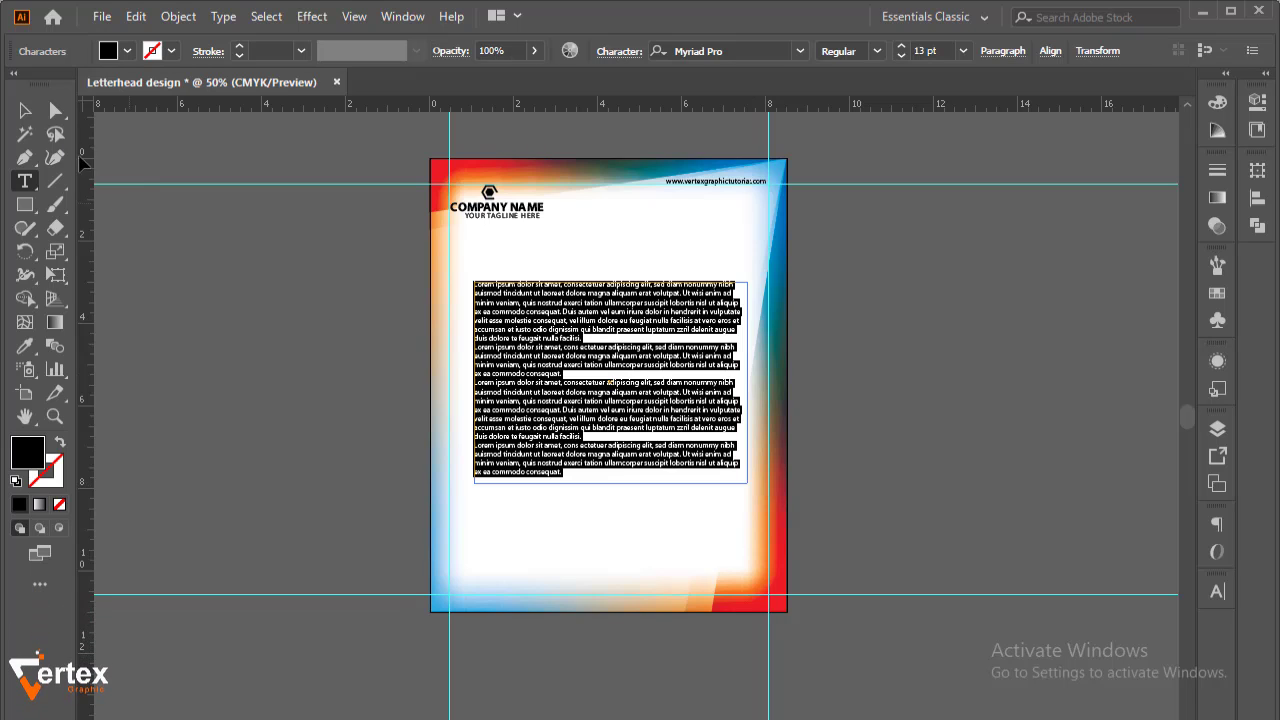
pyautogui.click(26, 110)
pyautogui.click(272, 402)
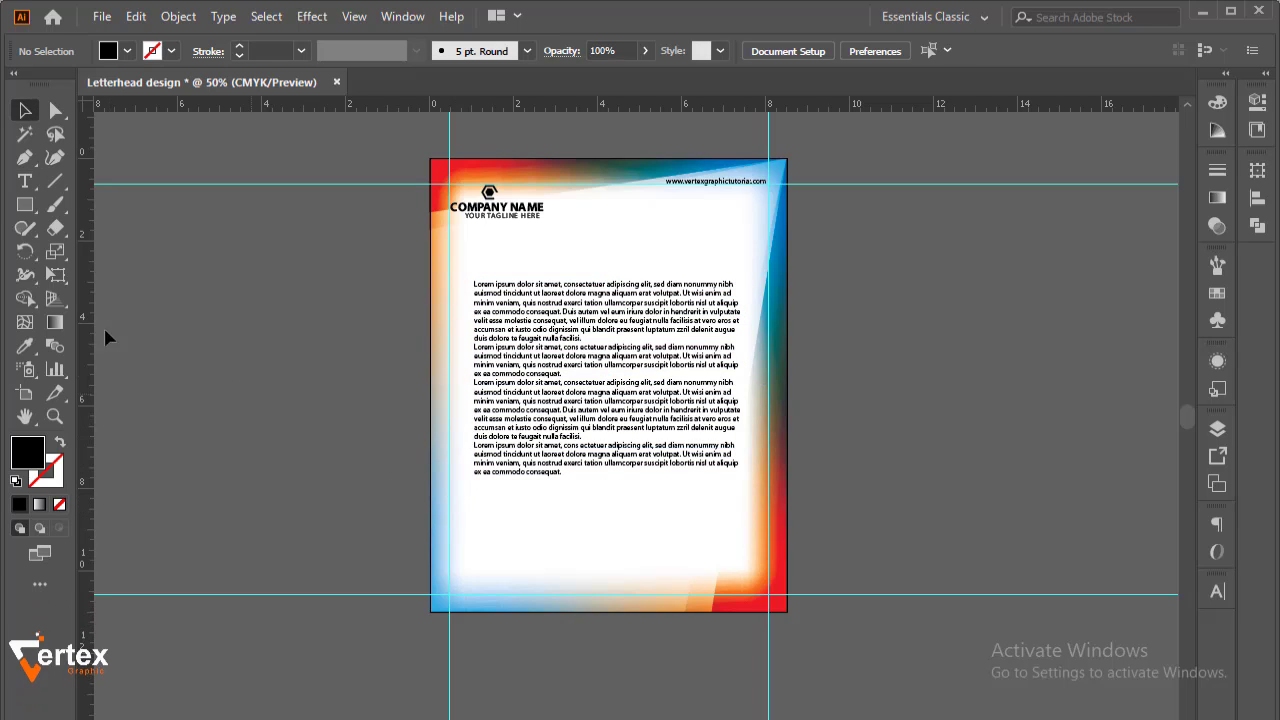
# Step: Add a point-type heading reading "YOUR TEXT GOES HERE" beside the page's left edge and scale it up to 15.41 pt
pyautogui.press('t')
pyautogui.click(268, 300)
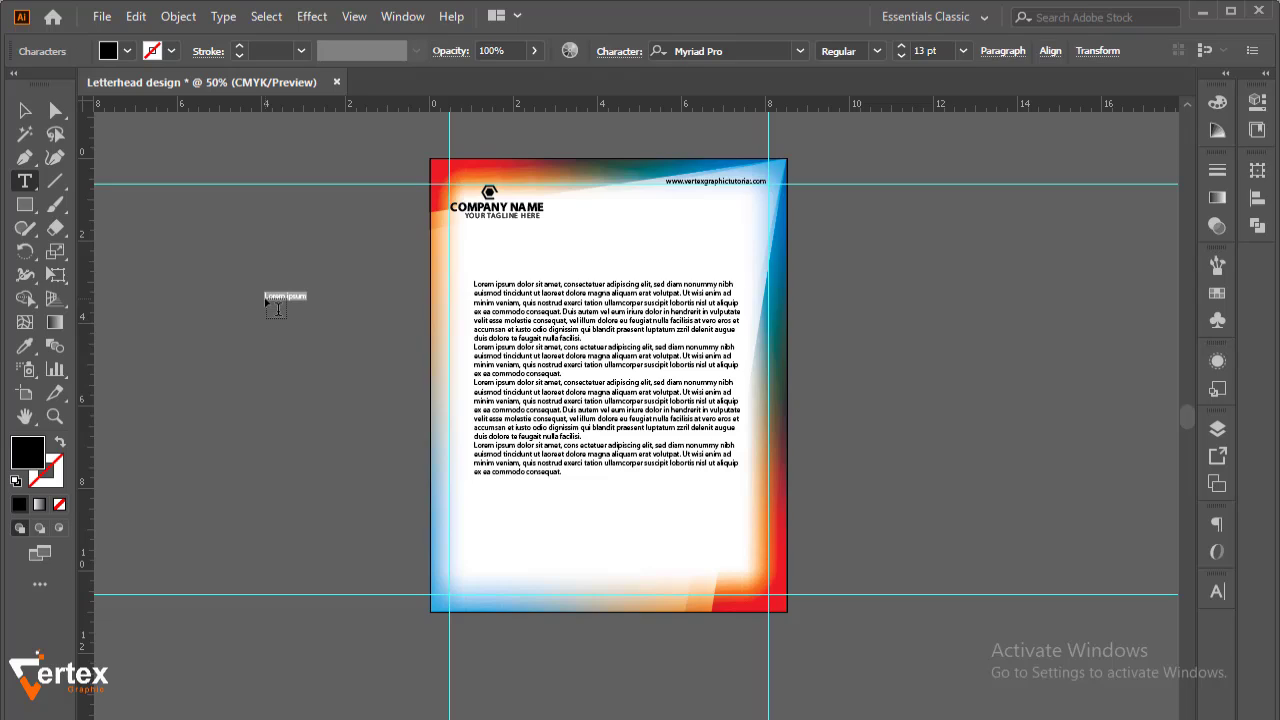
pyautogui.press('BackSpace')
pyautogui.write('YOU')
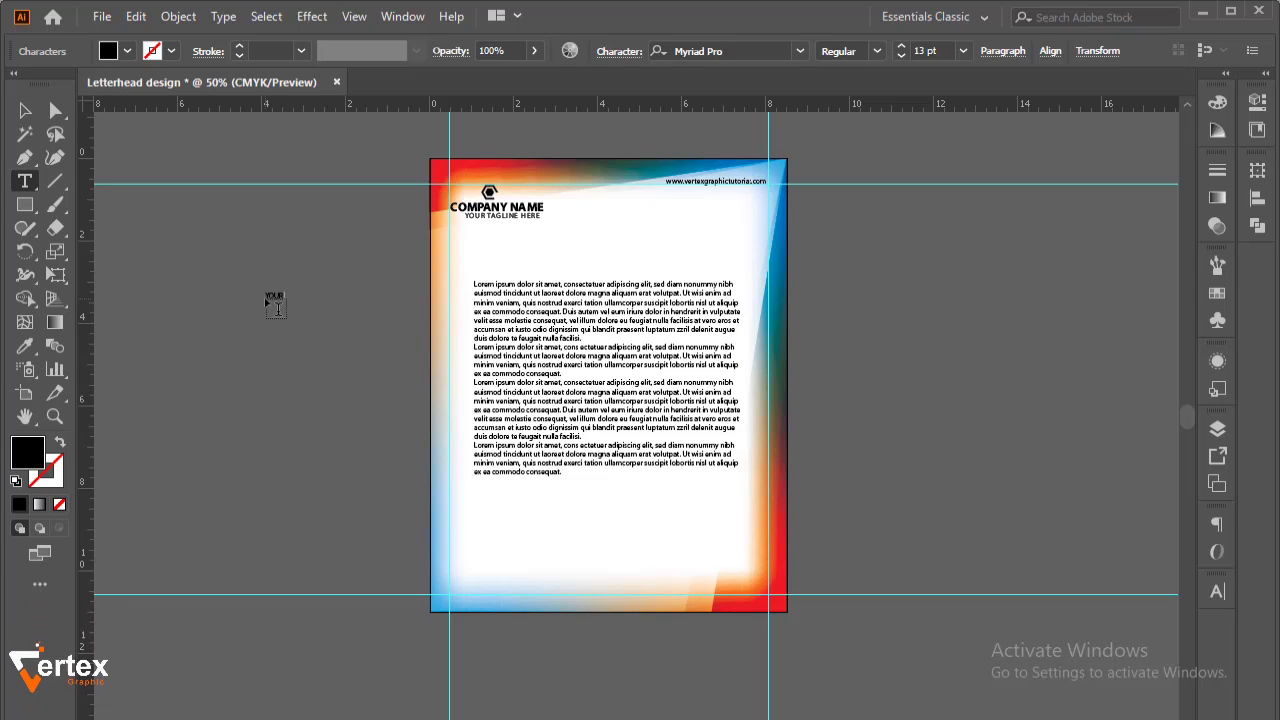
pyautogui.write('R TEXT GO')
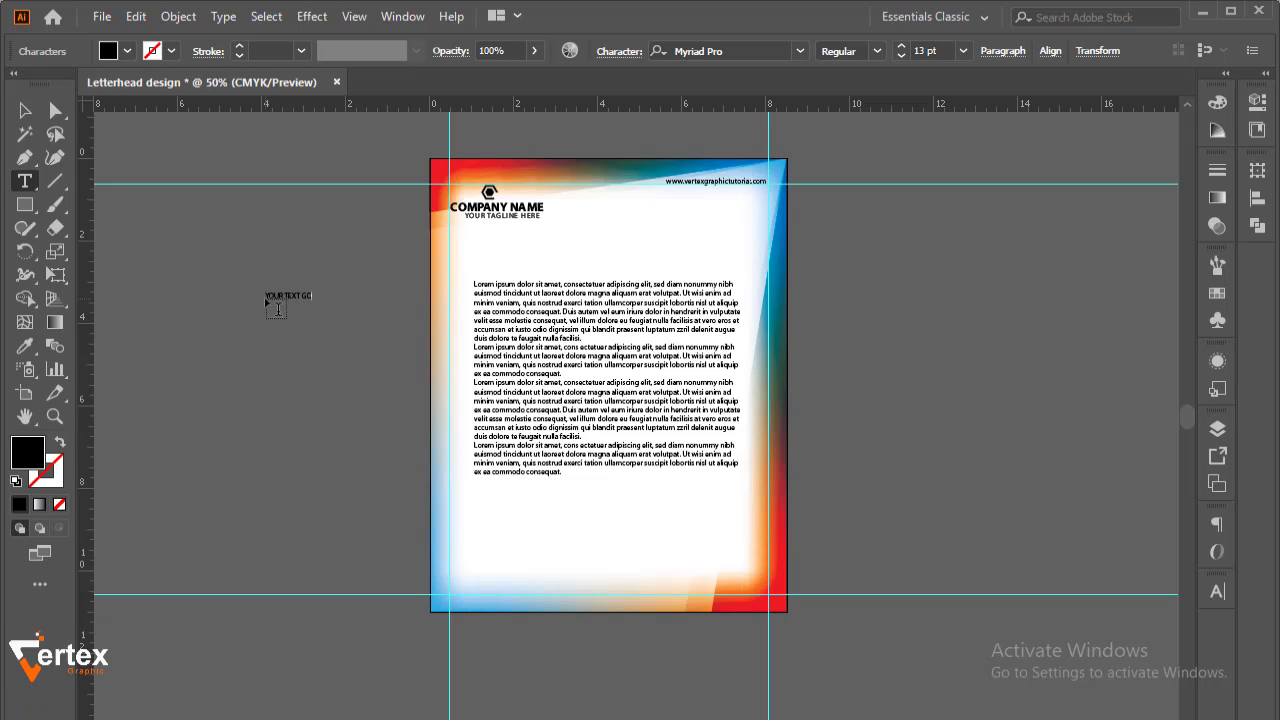
pyautogui.write('ES HERE')
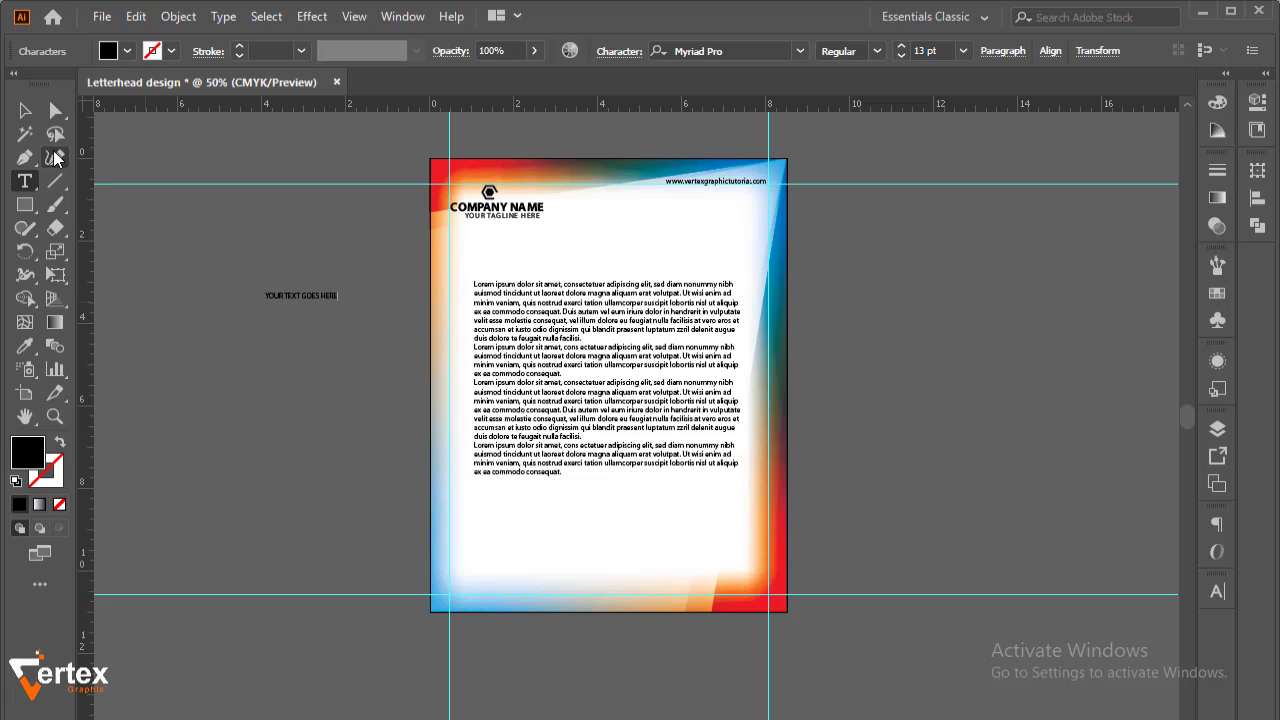
pyautogui.click(25, 110)
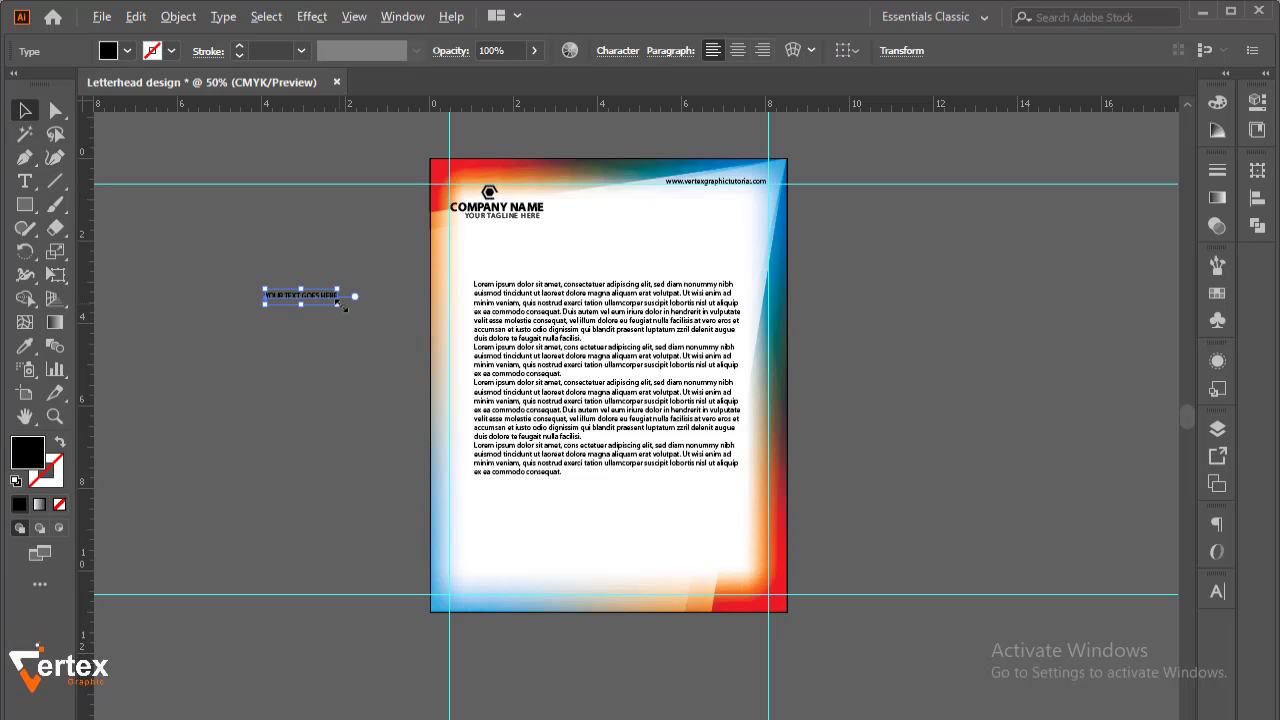
pyautogui.moveTo(352, 313); pyautogui.dragTo(348, 312)
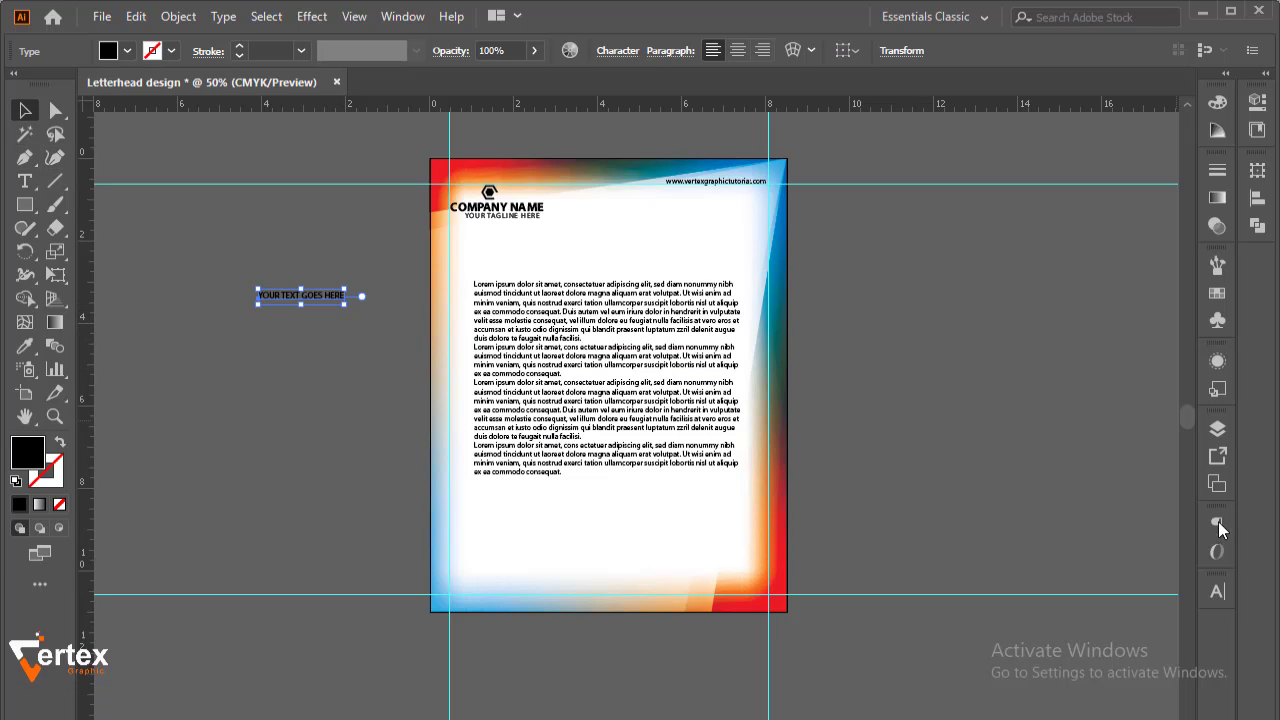
# Step: Set the heading's font to Myriad Variable Concept in the Bold style
pyautogui.click(1219, 591)
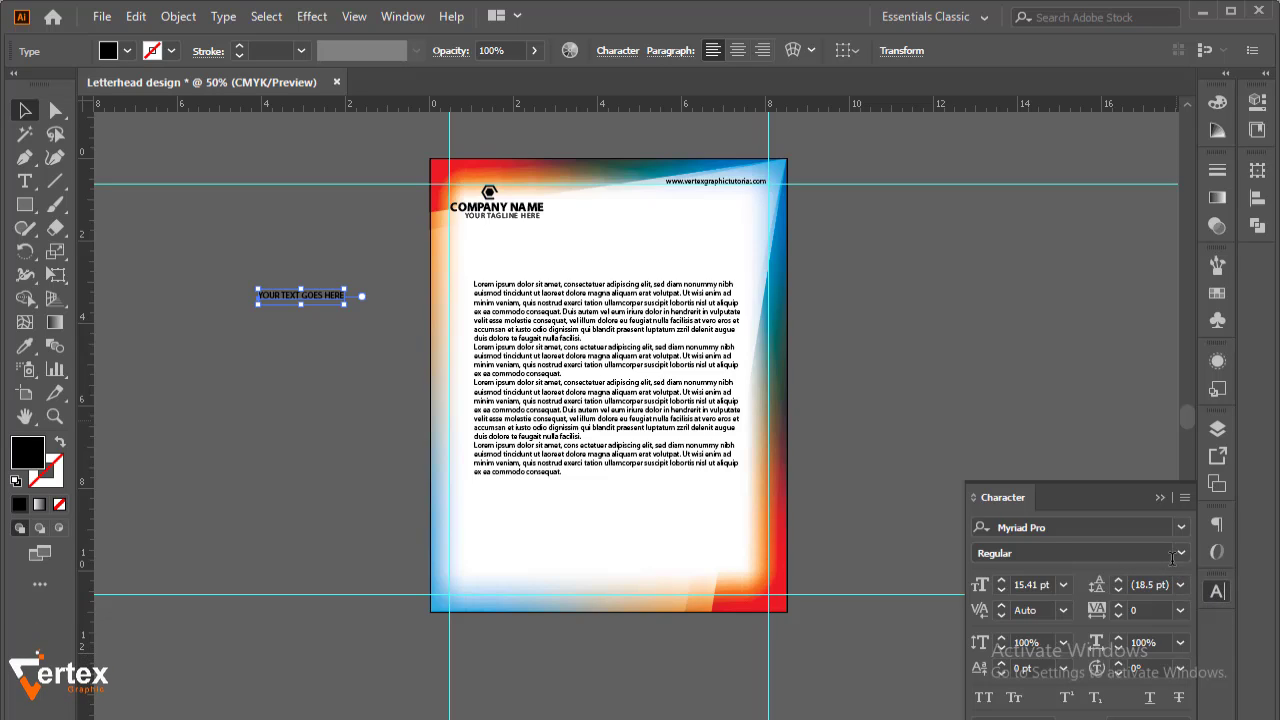
pyautogui.click(1174, 555)
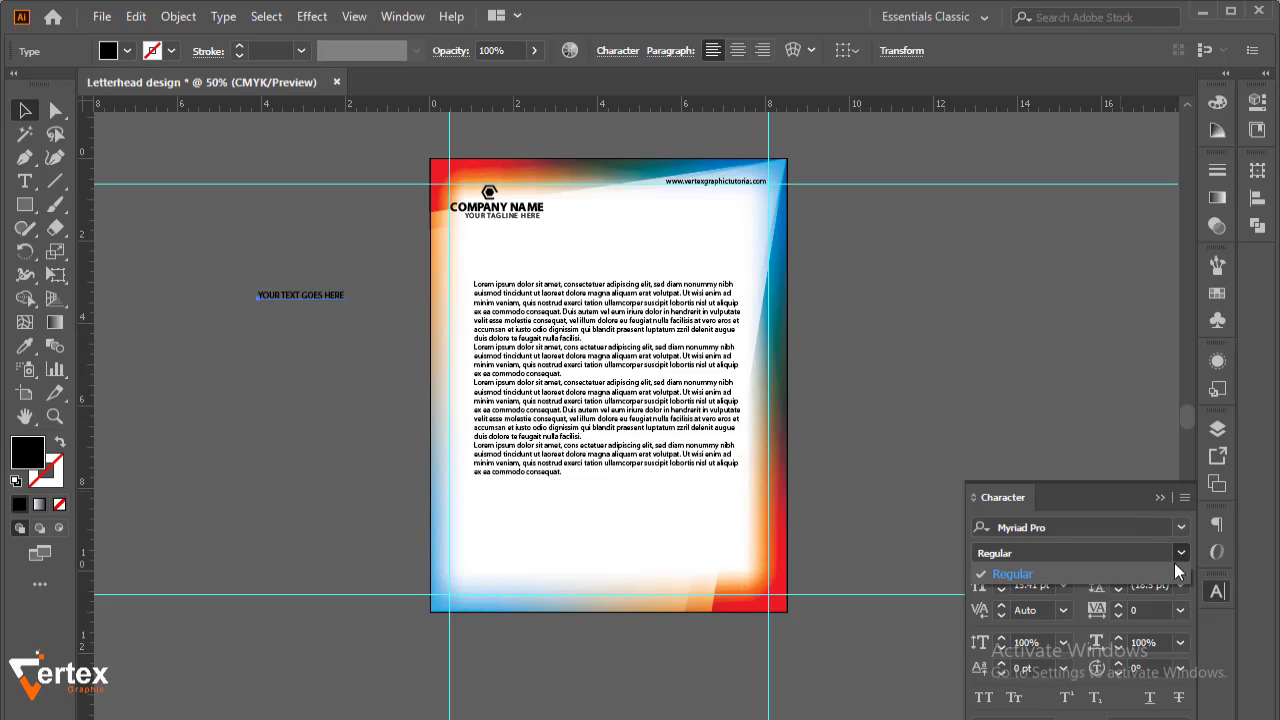
pyautogui.click(1174, 572)
pyautogui.click(1122, 527)
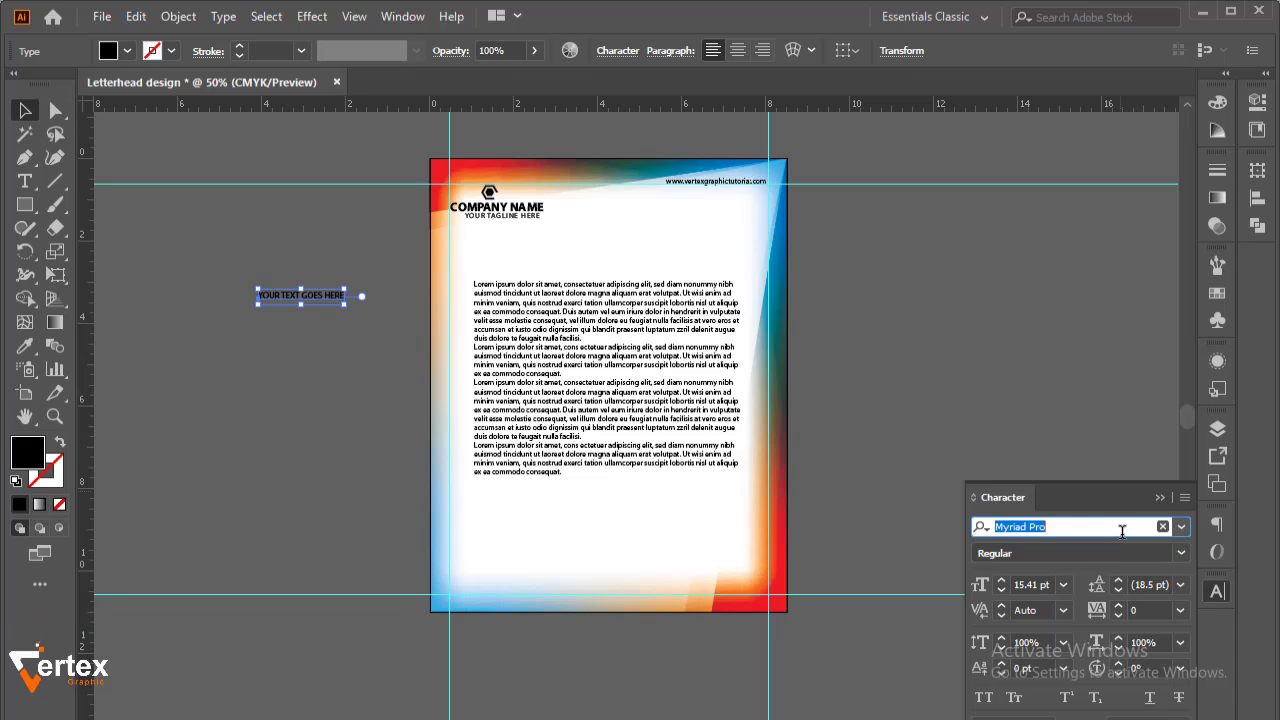
pyautogui.write('MYRI')
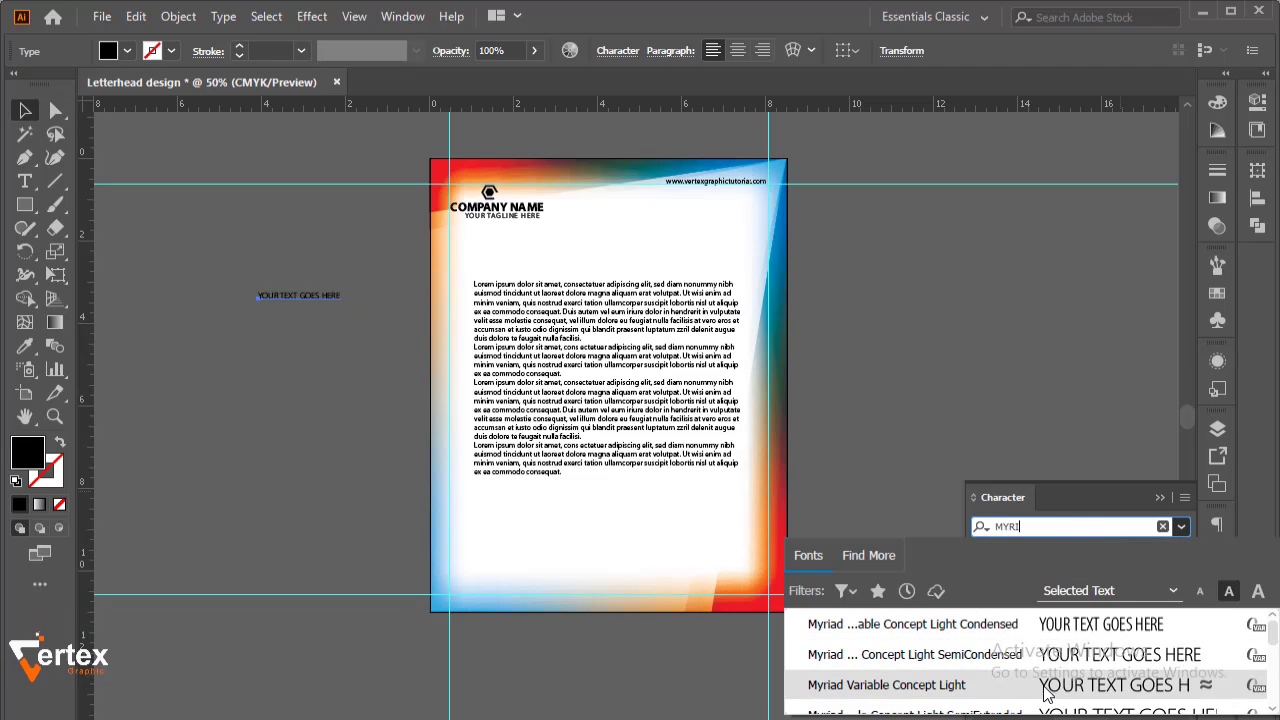
pyautogui.click(1049, 689)
pyautogui.click(1155, 552)
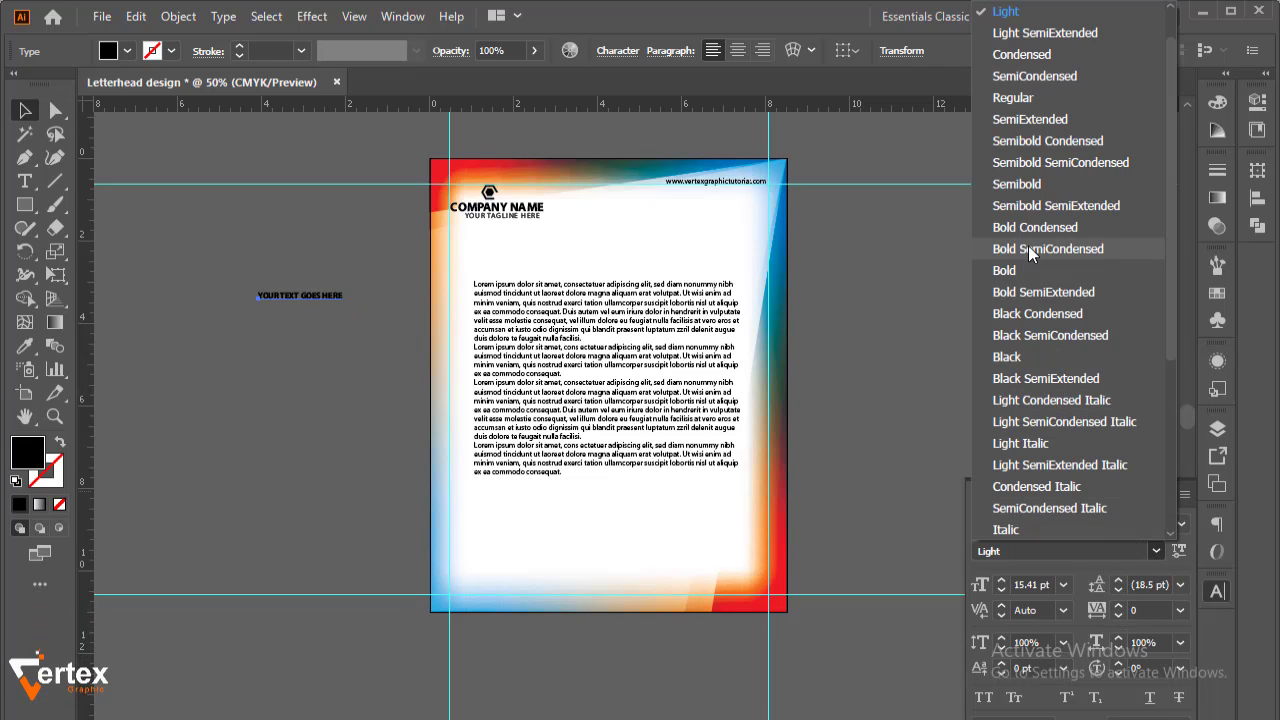
pyautogui.click(1005, 270)
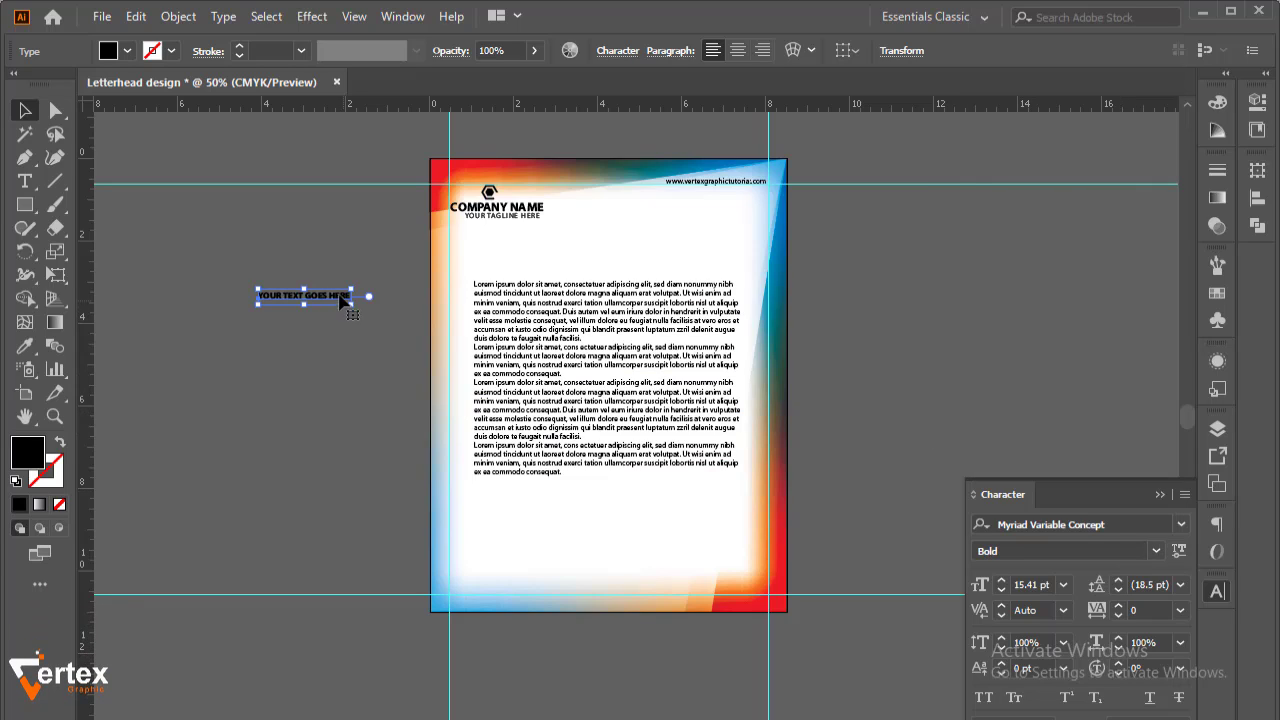
# Step: Move the heading onto the page just above the body text, aligned with the text block's left edge, and deselect it
pyautogui.moveTo(337, 300); pyautogui.dragTo(552, 271)
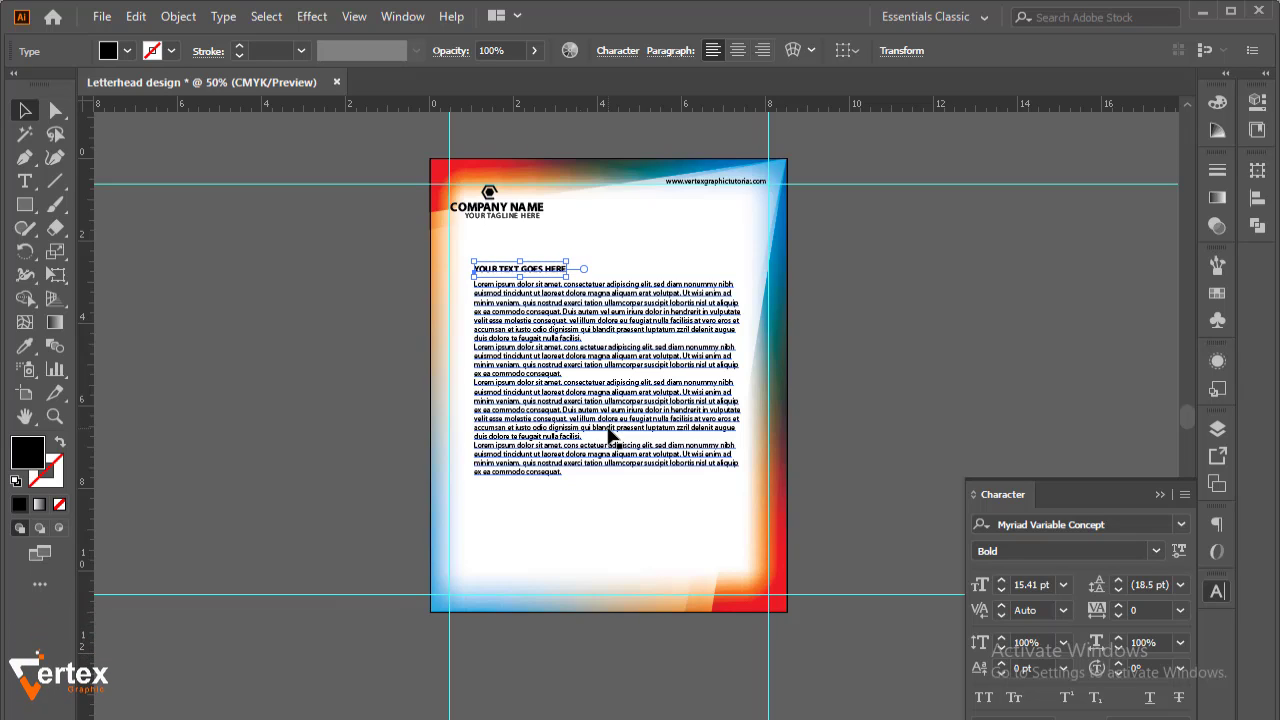
pyautogui.hotkey('ctrl', '+')
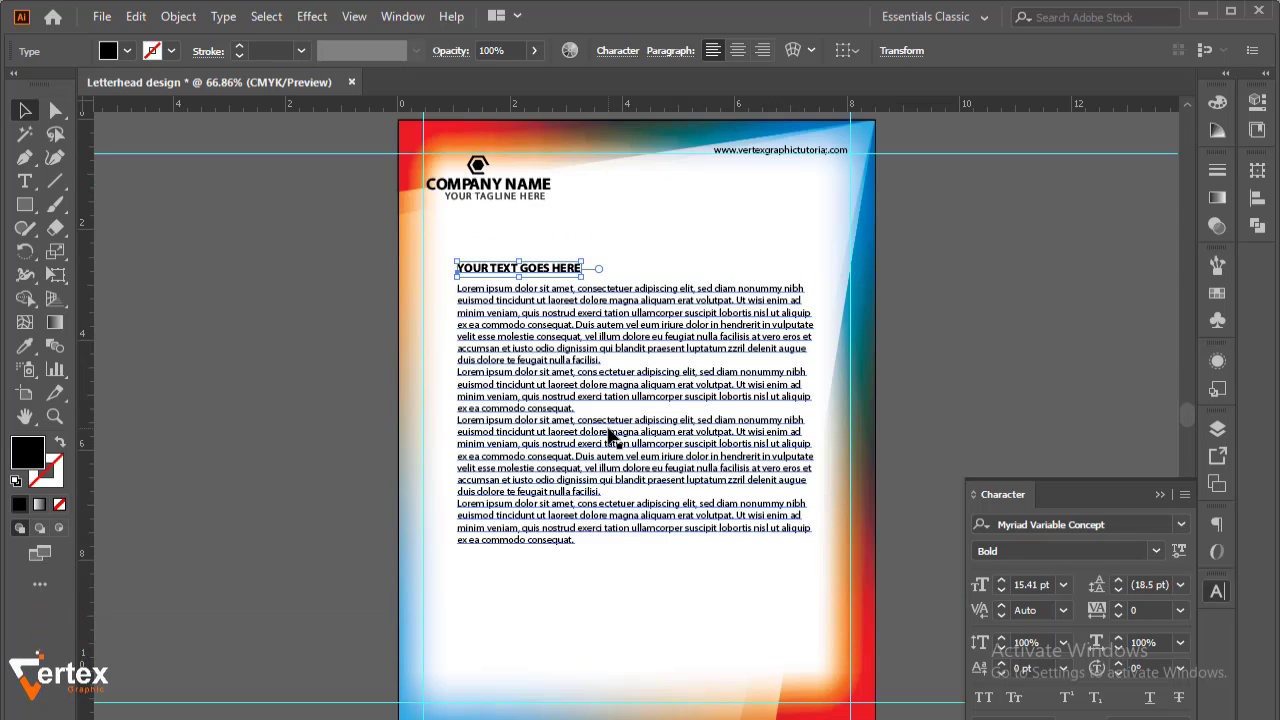
pyautogui.click(268, 348)
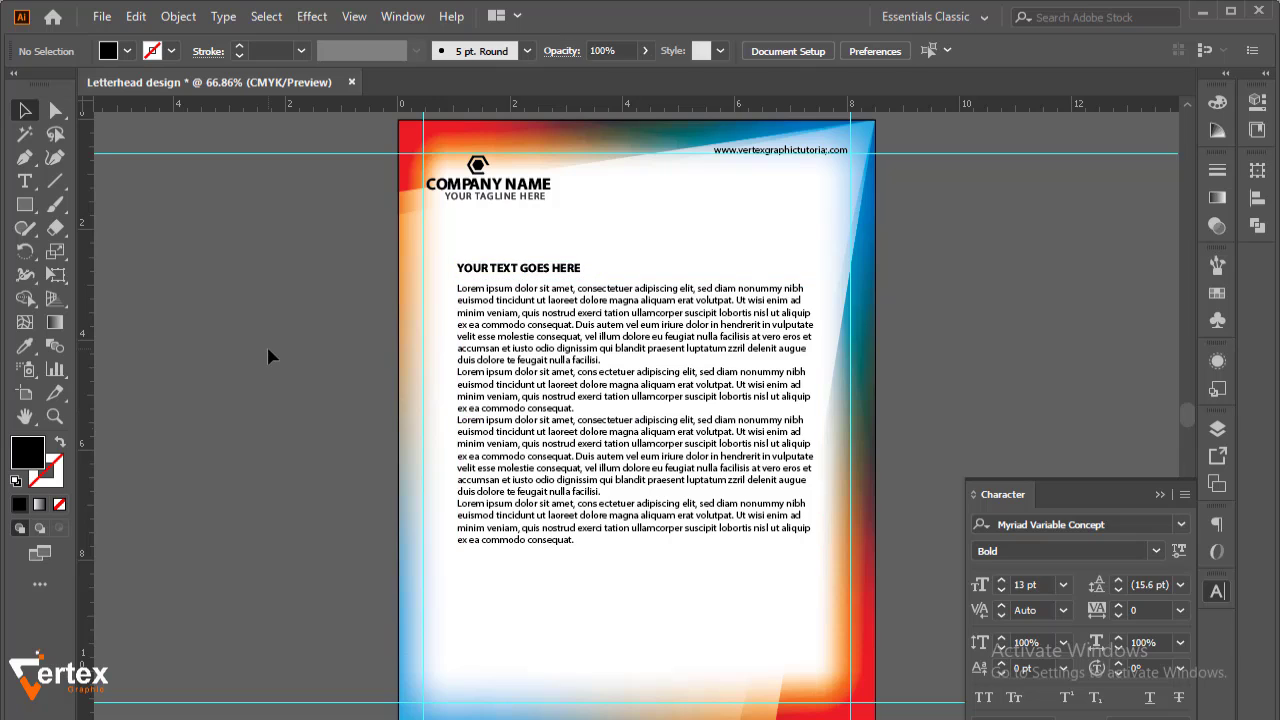
# Step: Set the body text block to 12 pt and fill the rest of its frame with placeholder text
pyautogui.click(474, 383)
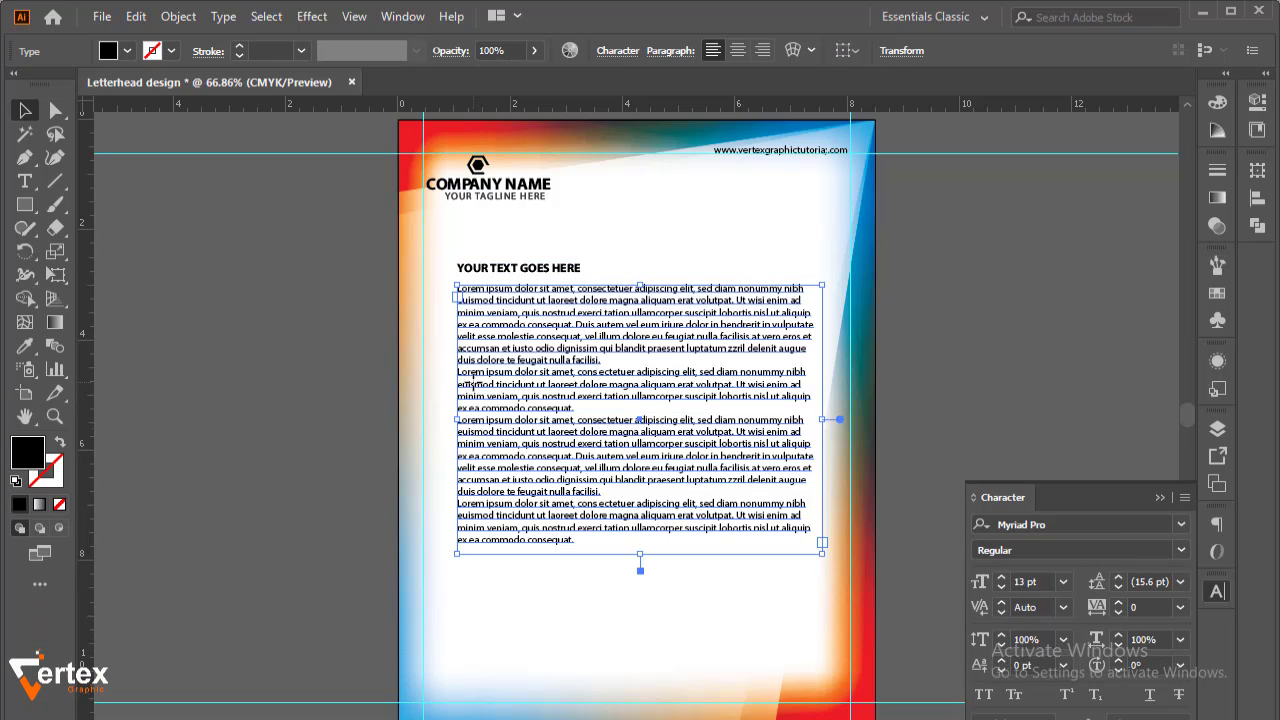
pyautogui.click(1001, 590)
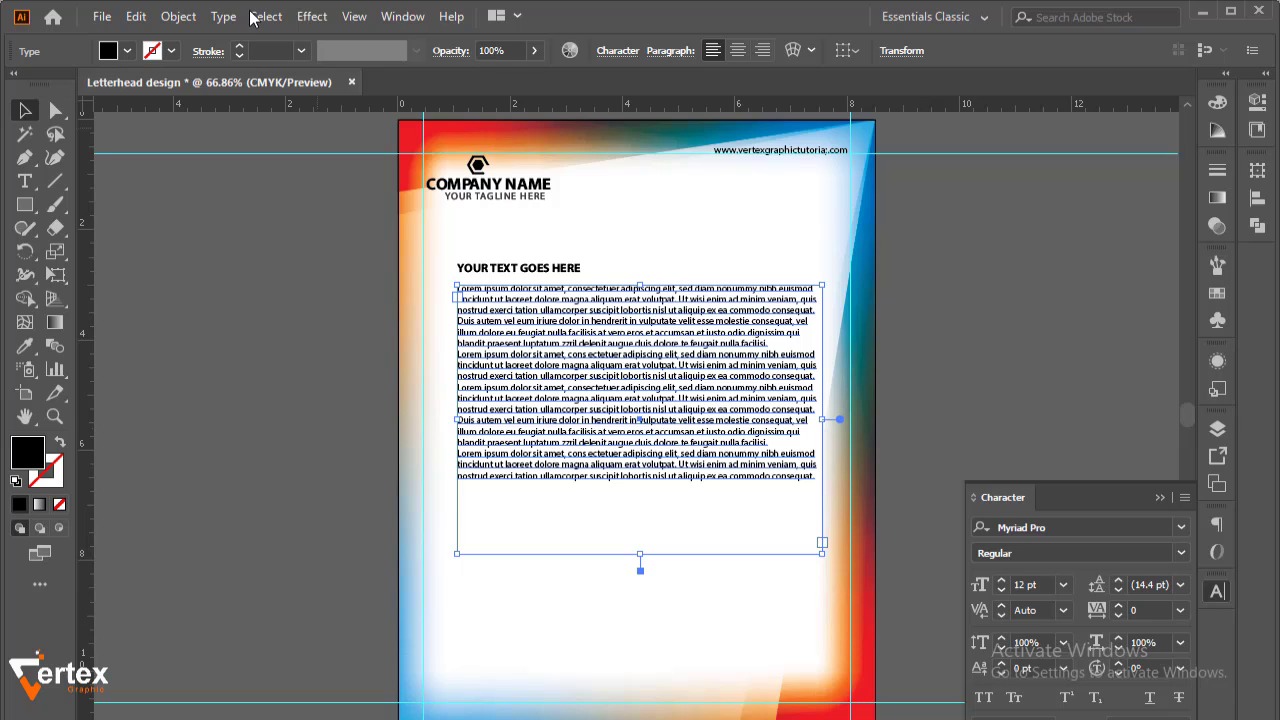
pyautogui.click(225, 16)
pyautogui.click(334, 480)
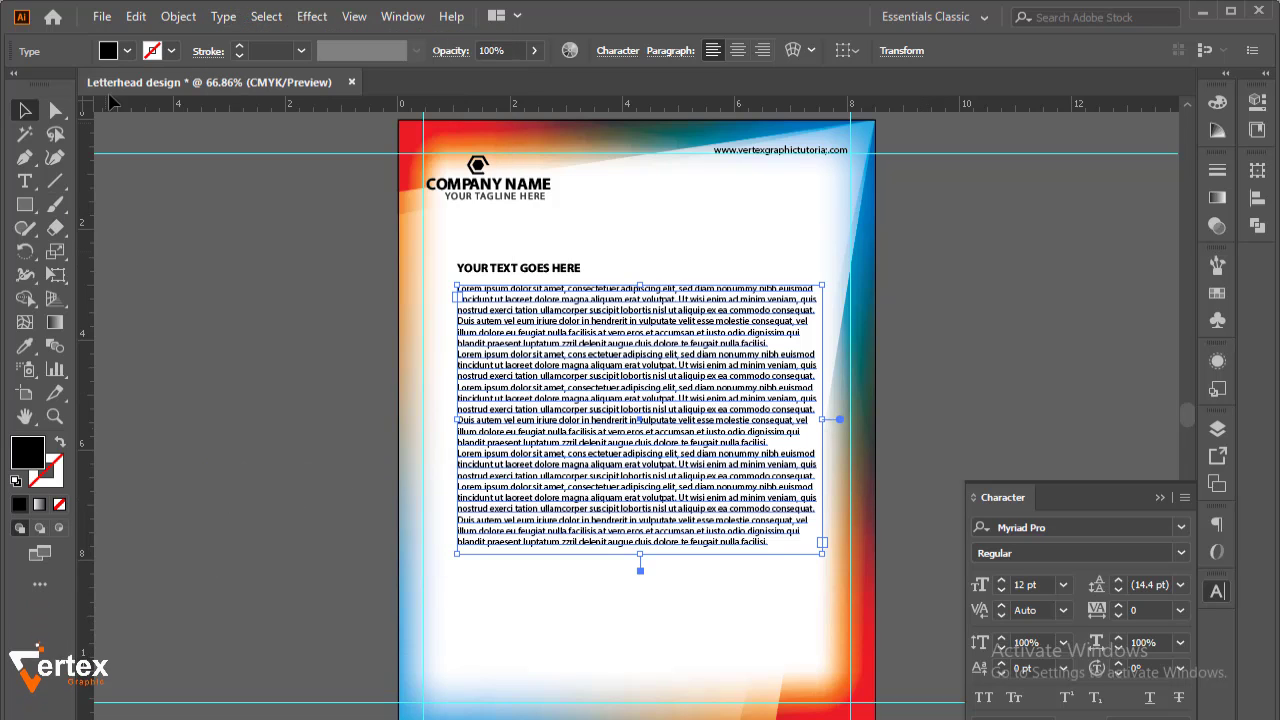
# Step: Recolor the body text with a dark gray fill swatch and deselect it
pyautogui.click(127, 50)
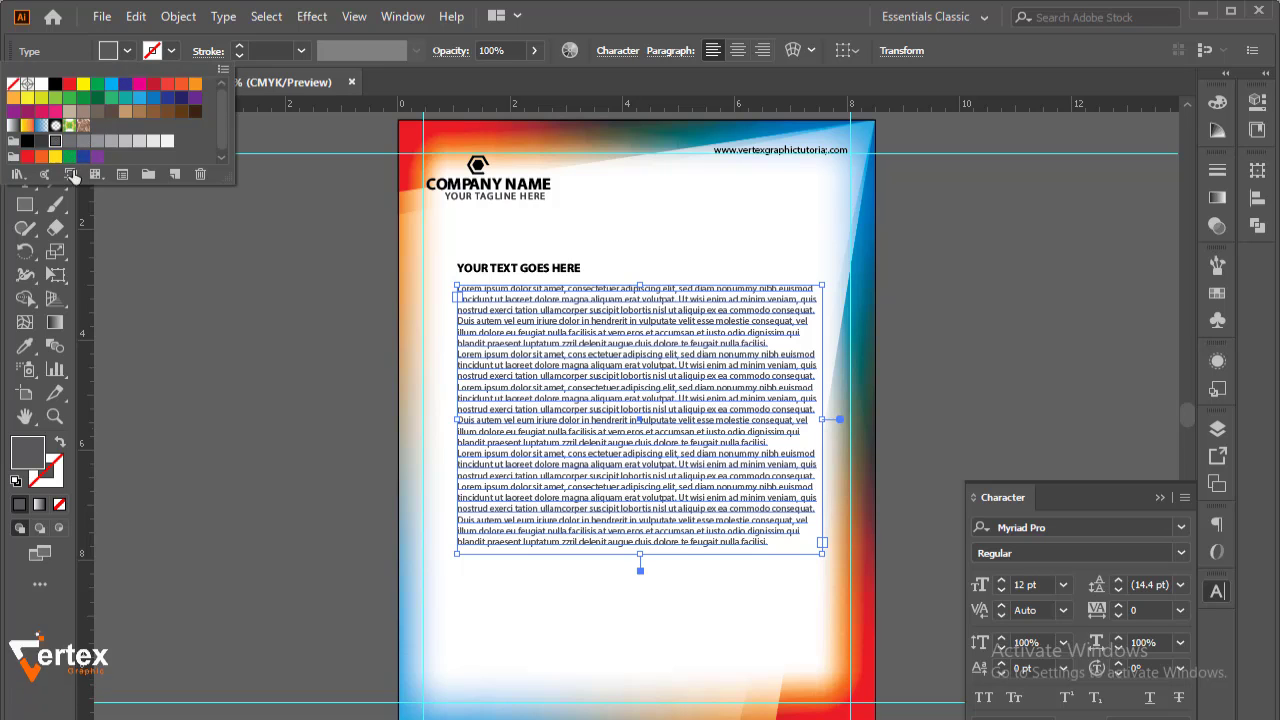
pyautogui.click(213, 400)
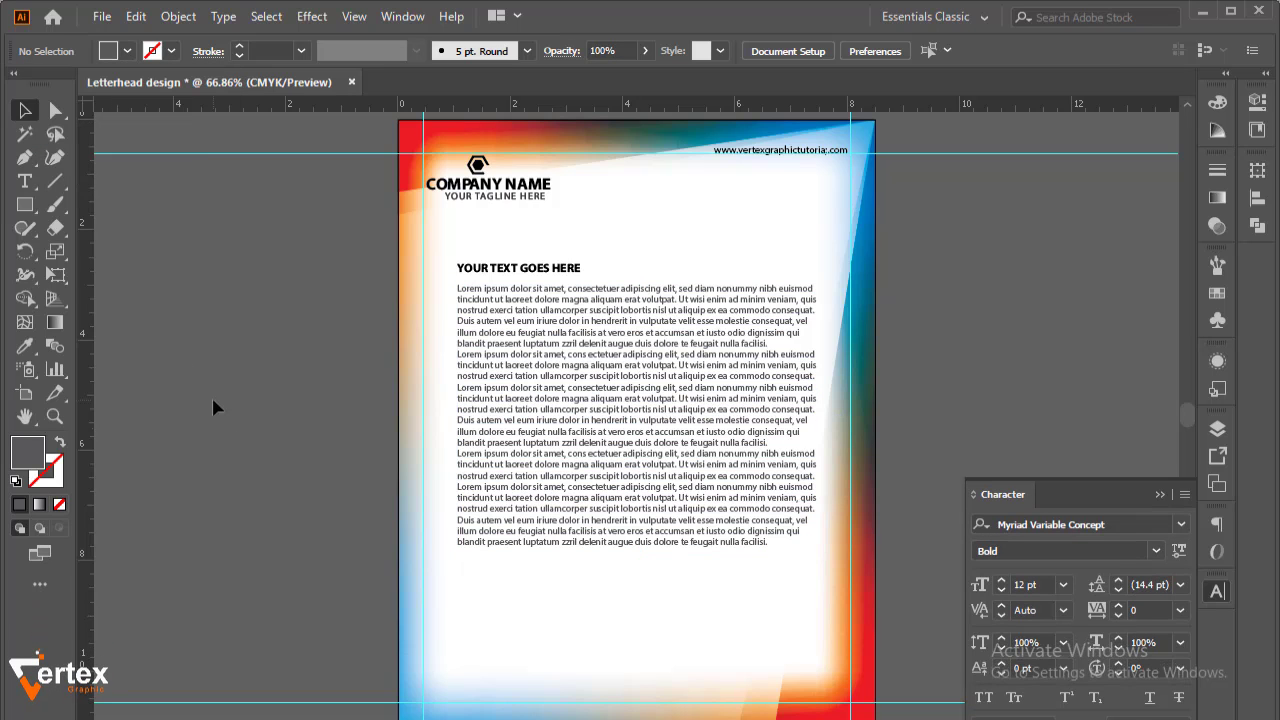
pyautogui.moveTo(626, 570)
pyautogui.mouseDown()
pyautogui.moveTo(620, 534)
pyautogui.moveTo(621, 582)
pyautogui.mouseUp()
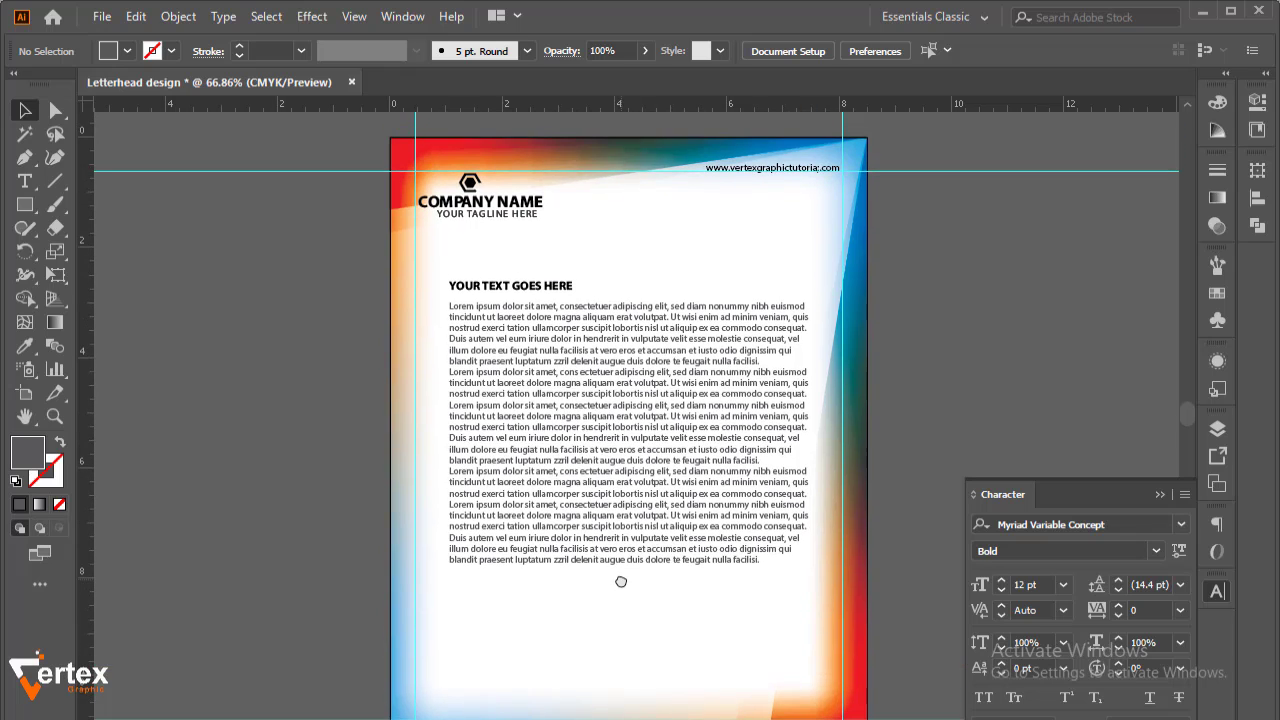
pyautogui.click(511, 286)
pyautogui.moveTo(510, 280); pyautogui.dragTo(510, 285)
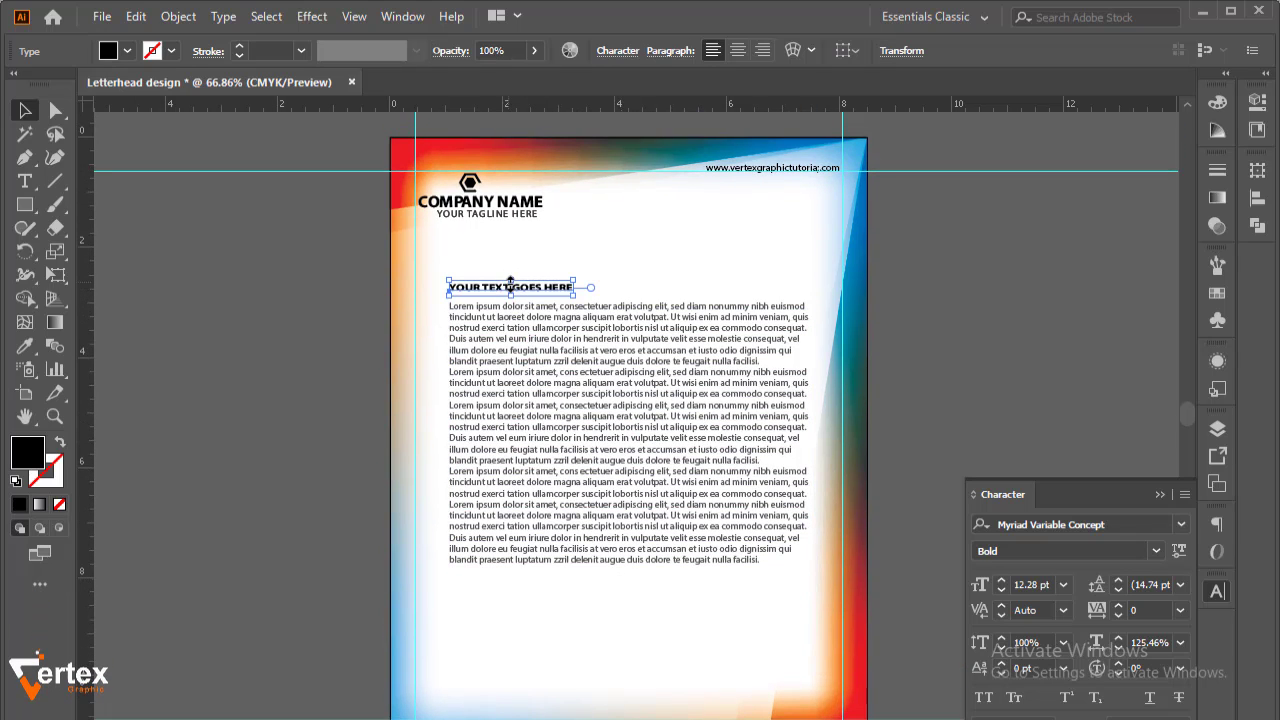
pyautogui.click(934, 297)
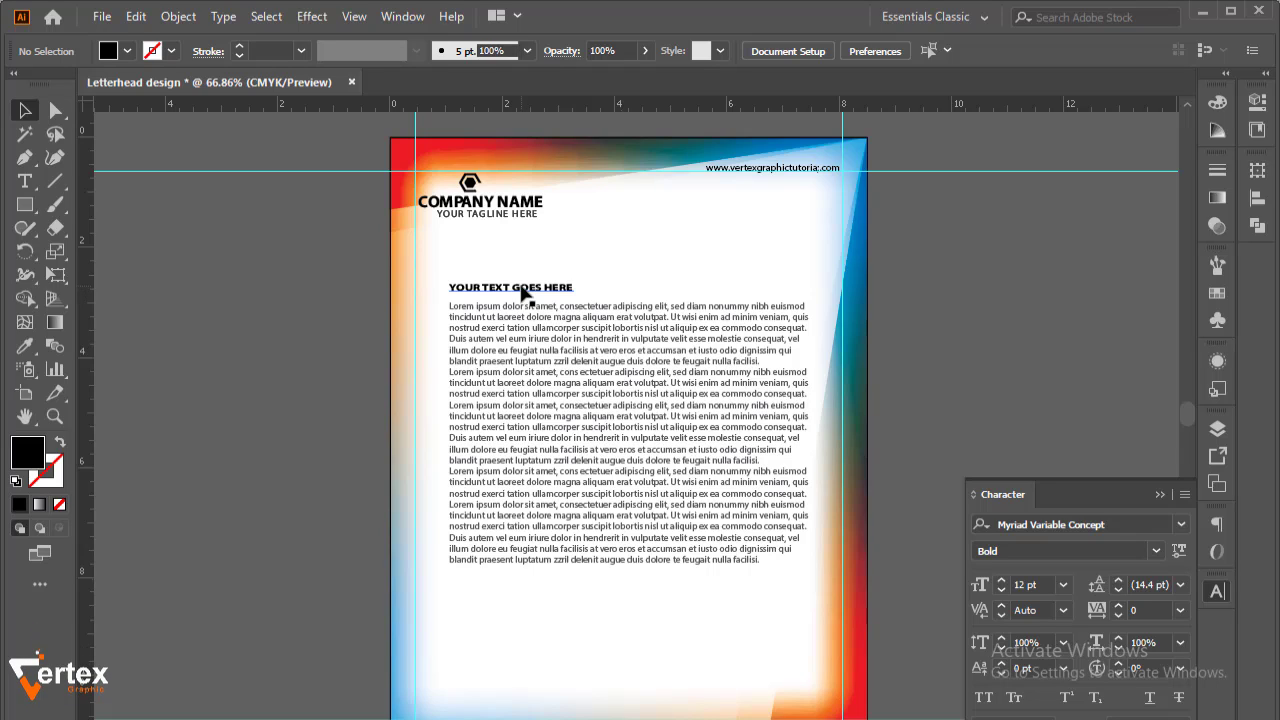
pyautogui.hotkey('ctrl', 'z')
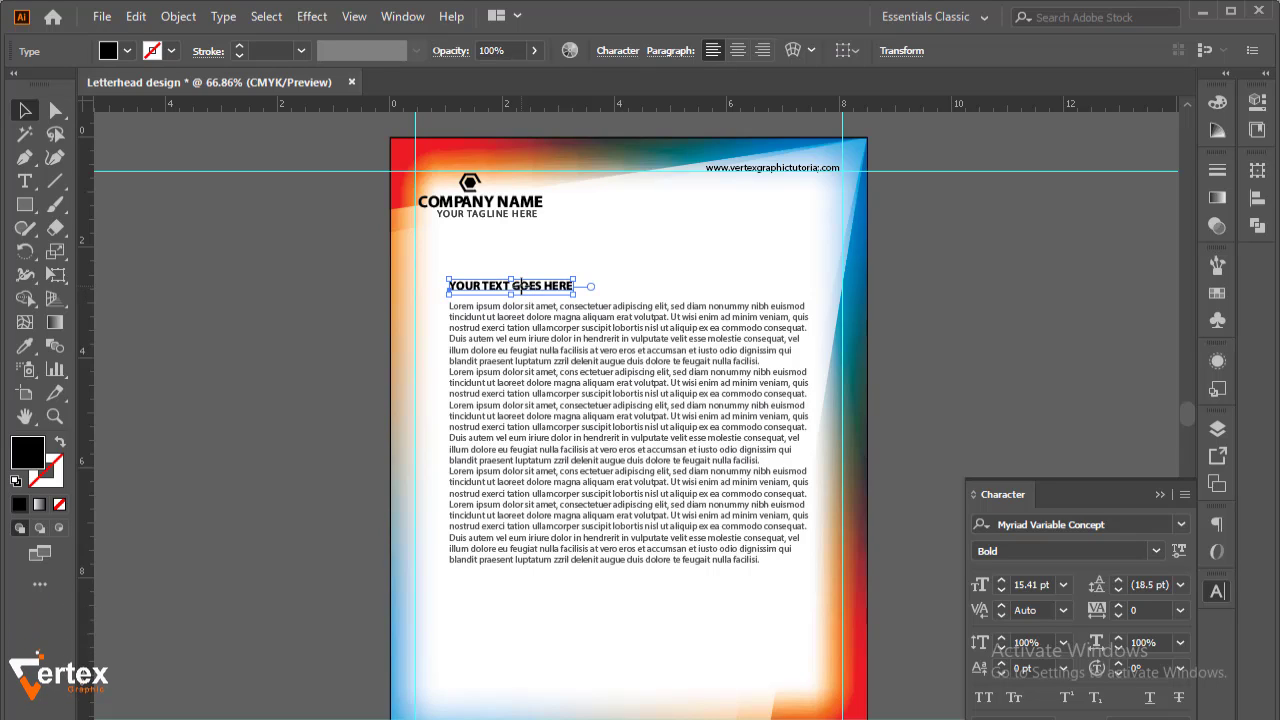
# Step: Nudge the "YOUR TEXT GOES HERE" heading down slightly, closer to the body text, and deselect it
pyautogui.press('Down')
pyautogui.press('Down')
pyautogui.press('Down')
pyautogui.press('Down')
pyautogui.press('Down')
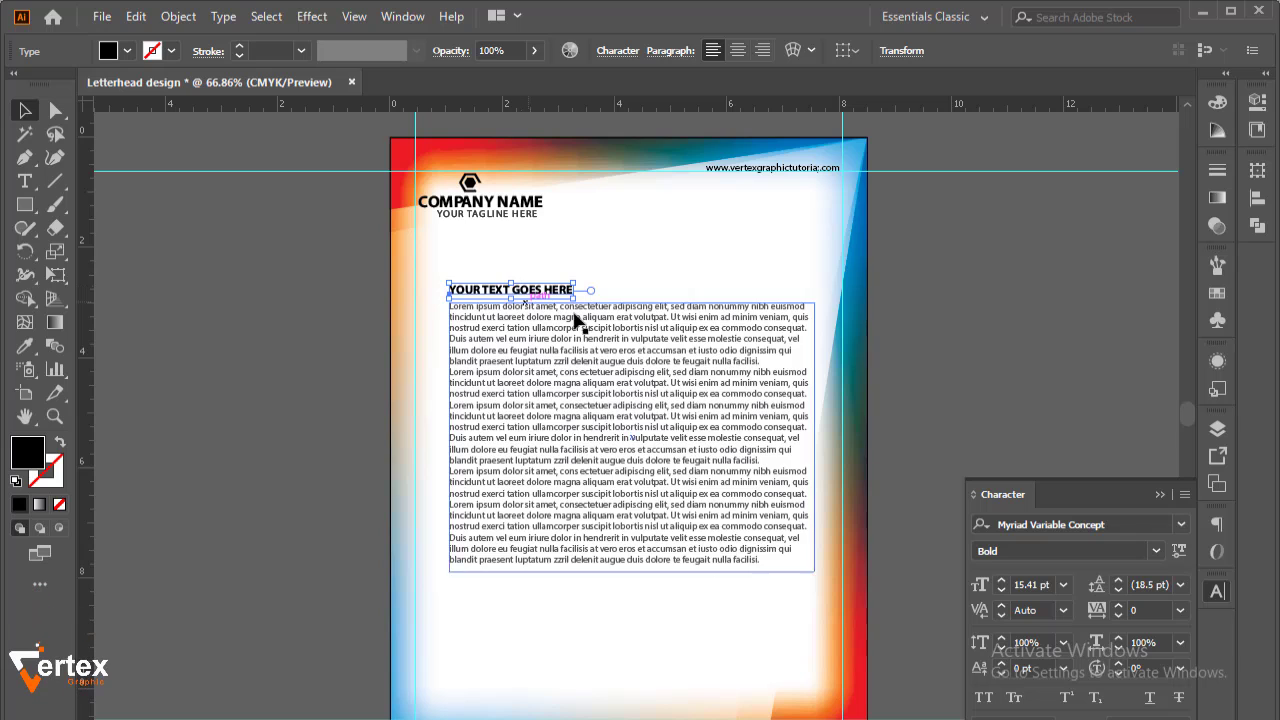
pyautogui.click(922, 264)
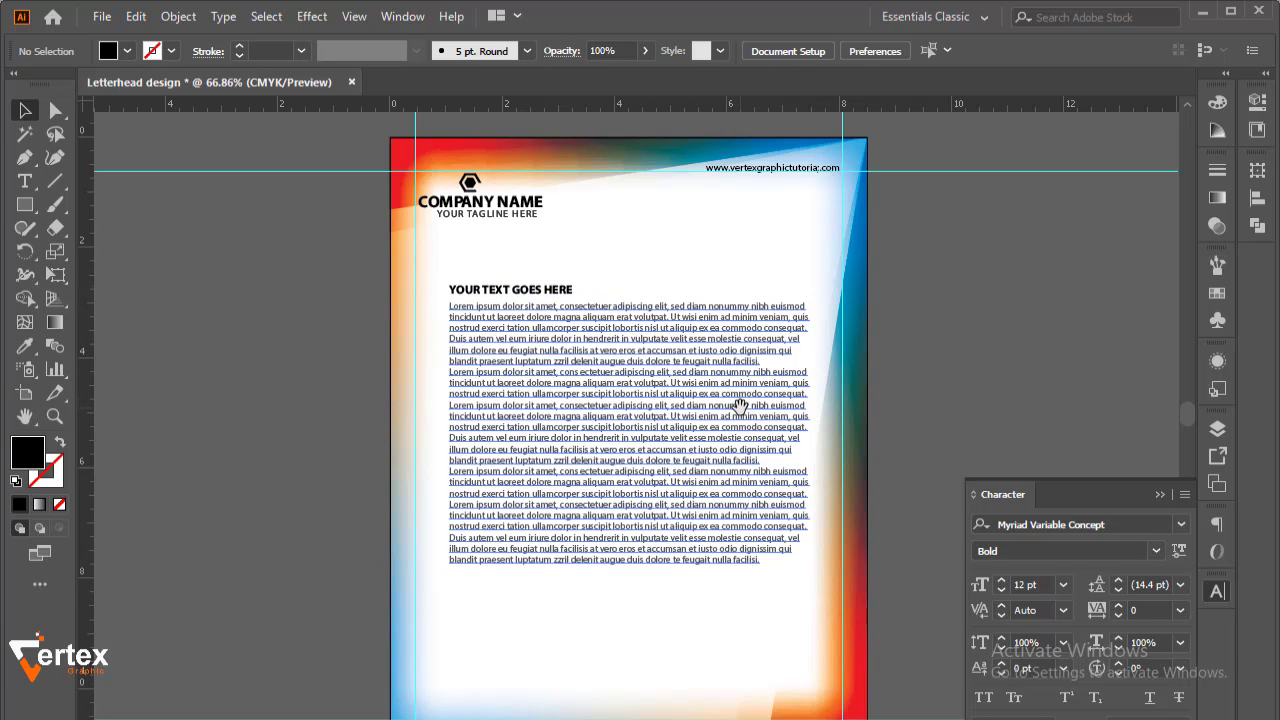
# Step: Create a point text line reading "Adress: your city name" on the empty canvas beside the page
pyautogui.scroll(-4, 738, 405)
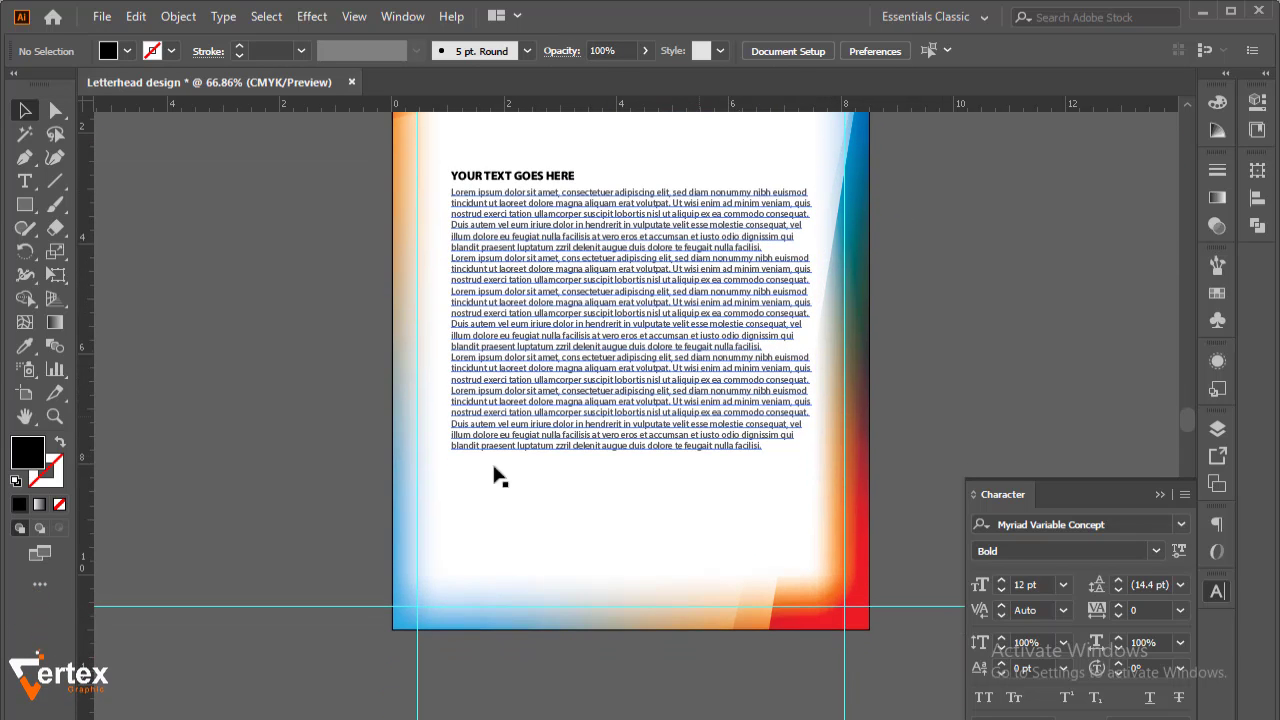
pyautogui.click(24, 186)
pyautogui.scroll(-4, 496, 527)
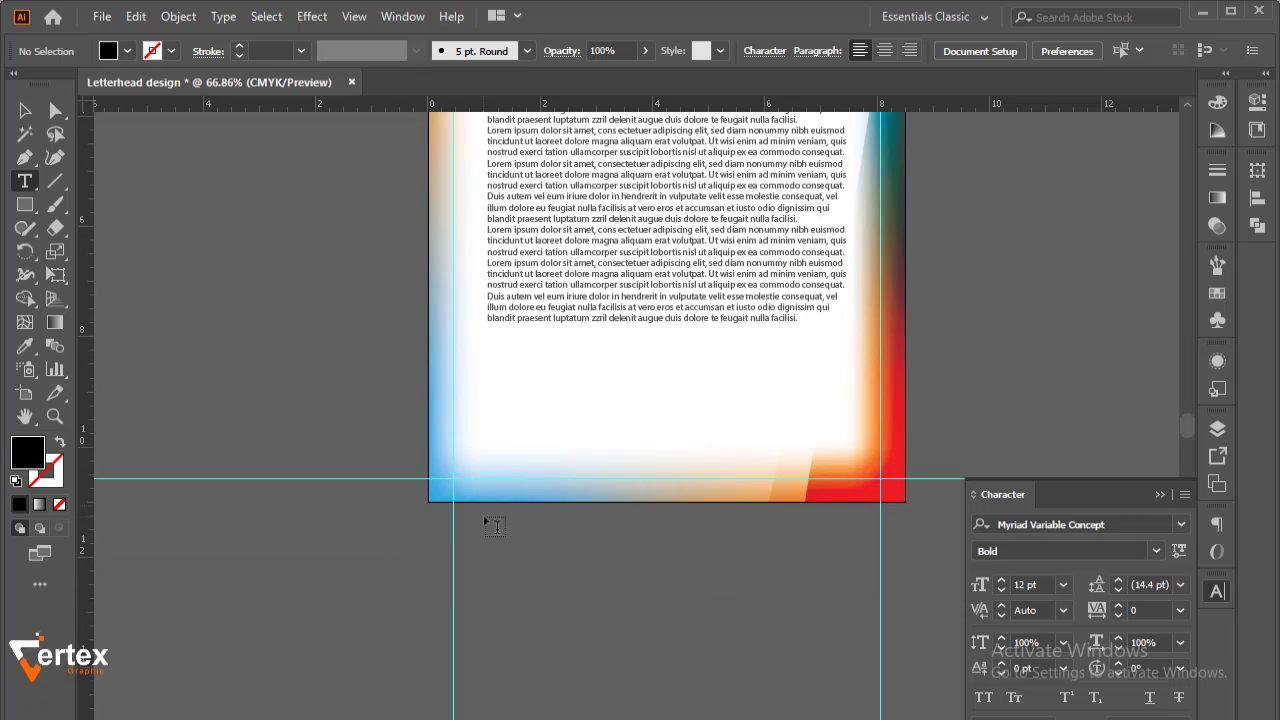
pyautogui.click(262, 413)
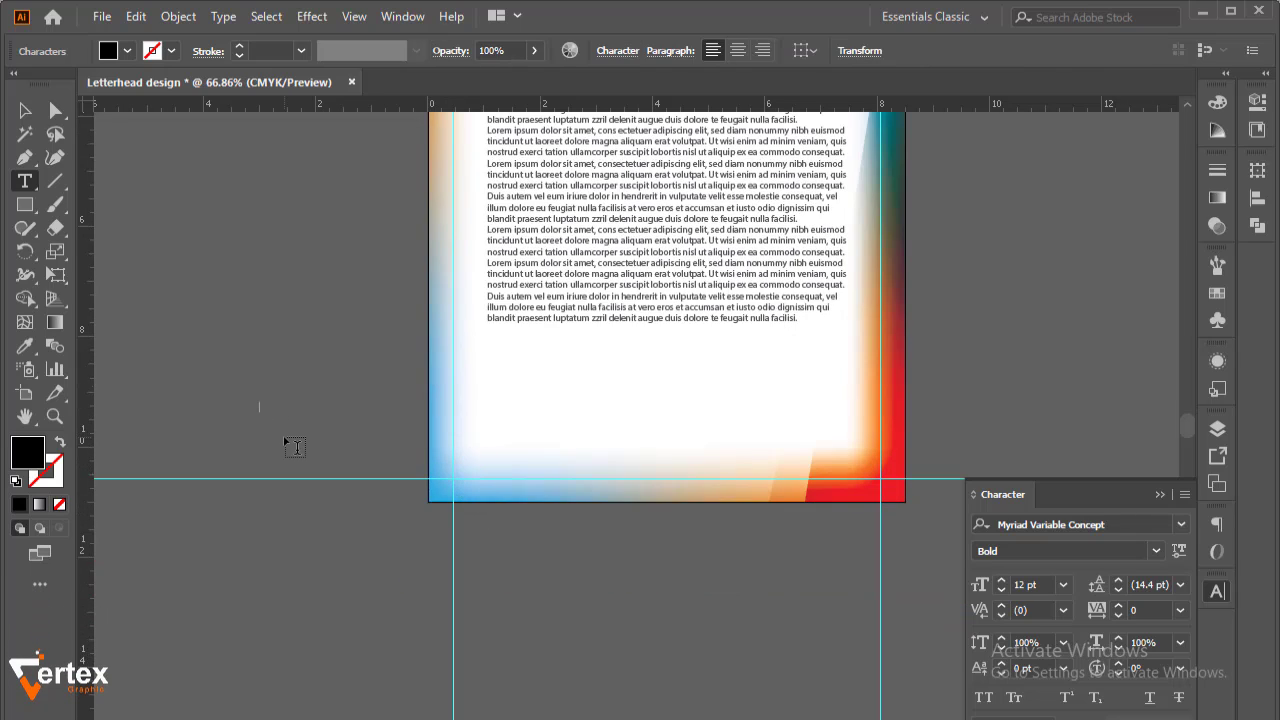
pyautogui.write('A')
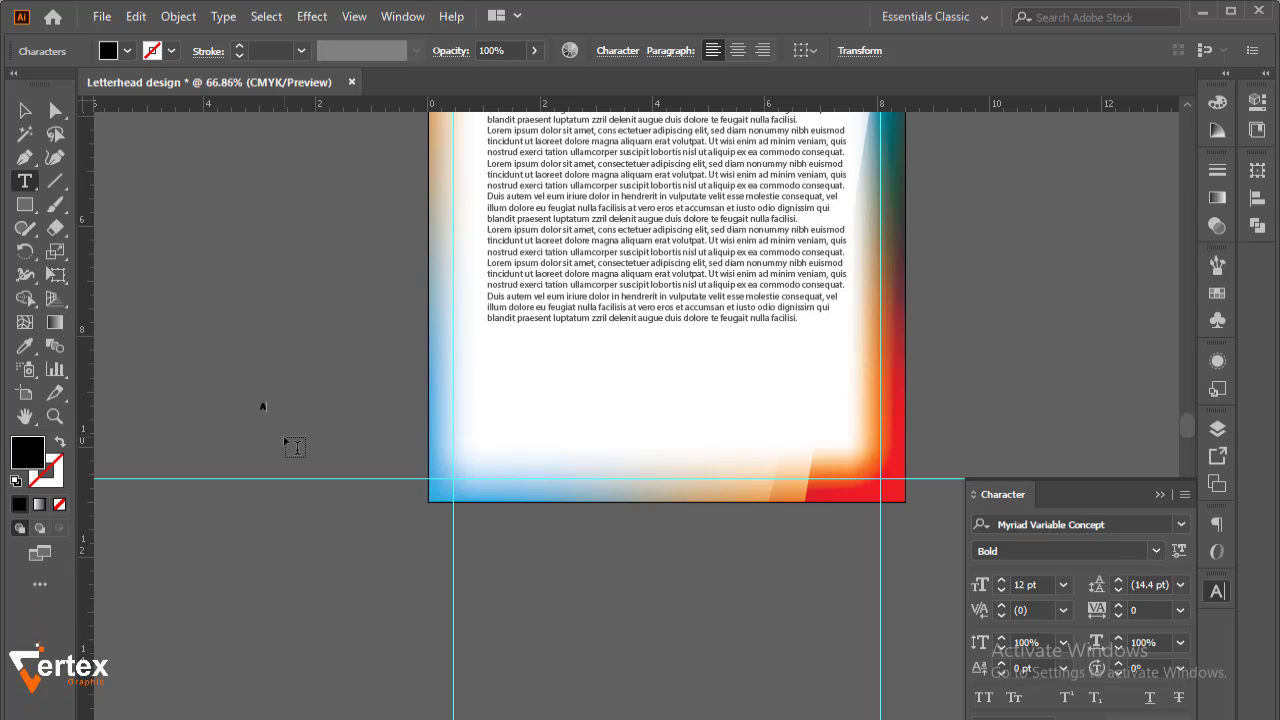
pyautogui.write('dress')
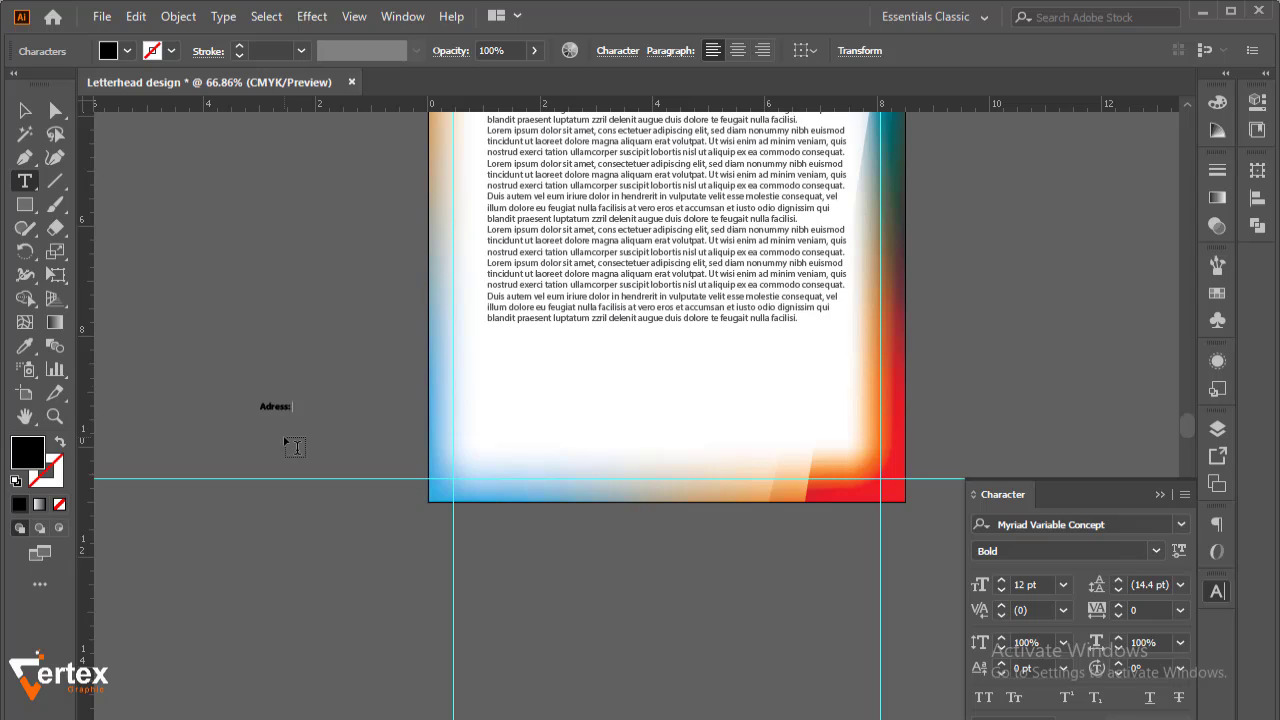
pyautogui.write(': your city name')
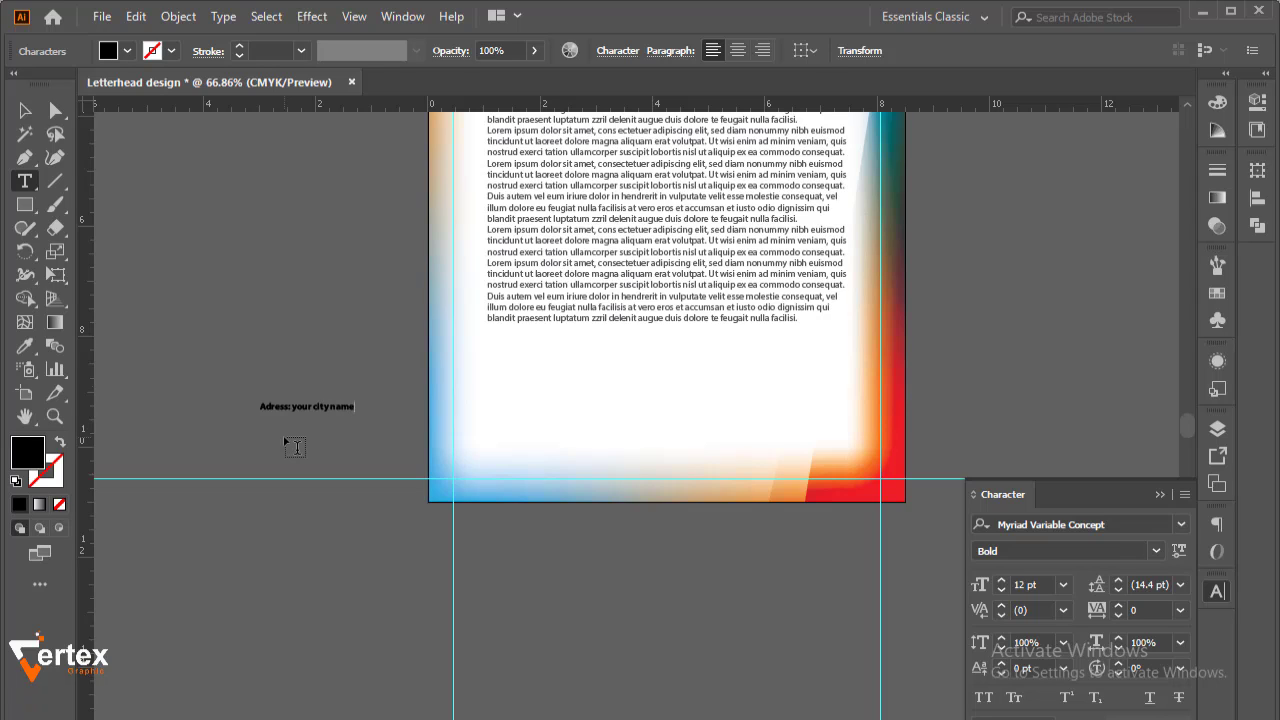
# Step: Move the address line onto the page's lower-left corner, just inside the left margin guide and above the bottom one
pyautogui.click(25, 110)
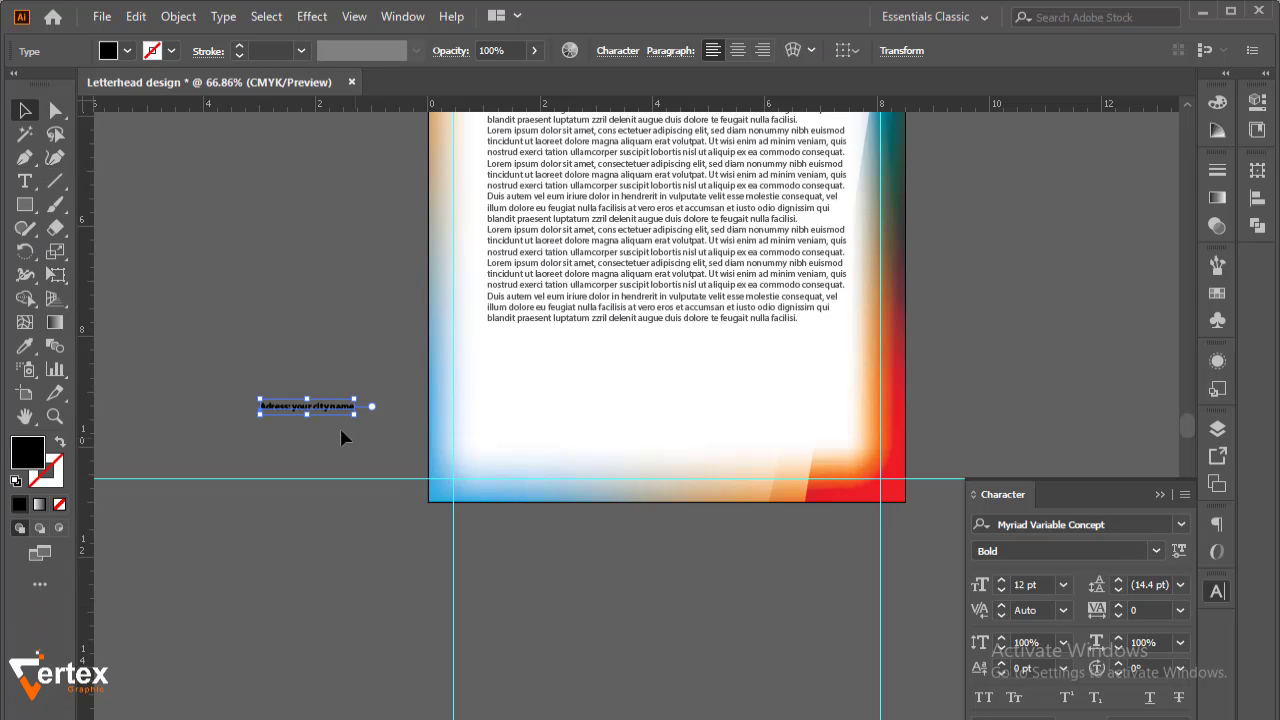
pyautogui.moveTo(325, 418); pyautogui.dragTo(505, 457)
pyautogui.moveTo(528, 460)
pyautogui.mouseDown()
pyautogui.moveTo(551, 469)
pyautogui.moveTo(520, 471)
pyautogui.mouseUp()
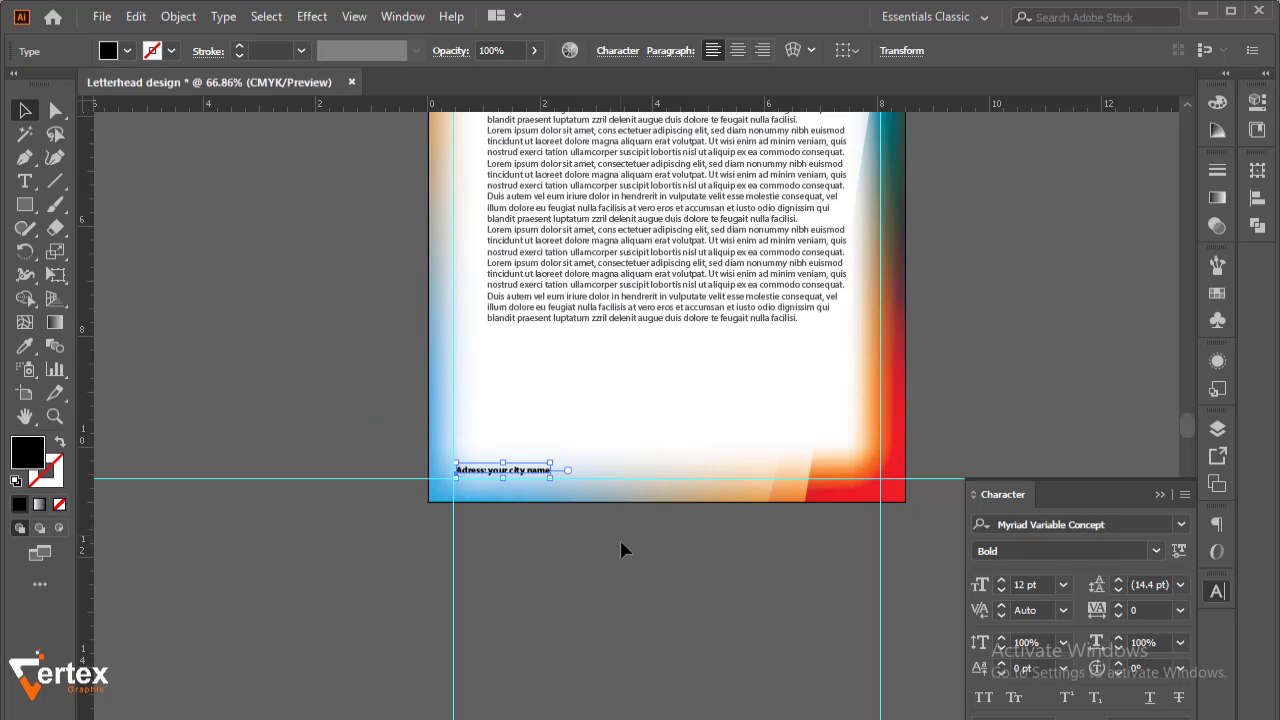
# Step: Change the address line's font style to Regular
pyautogui.moveTo(385, 403); pyautogui.dragTo(967, 605)
pyautogui.moveTo(745, 522); pyautogui.dragTo(726, 520)
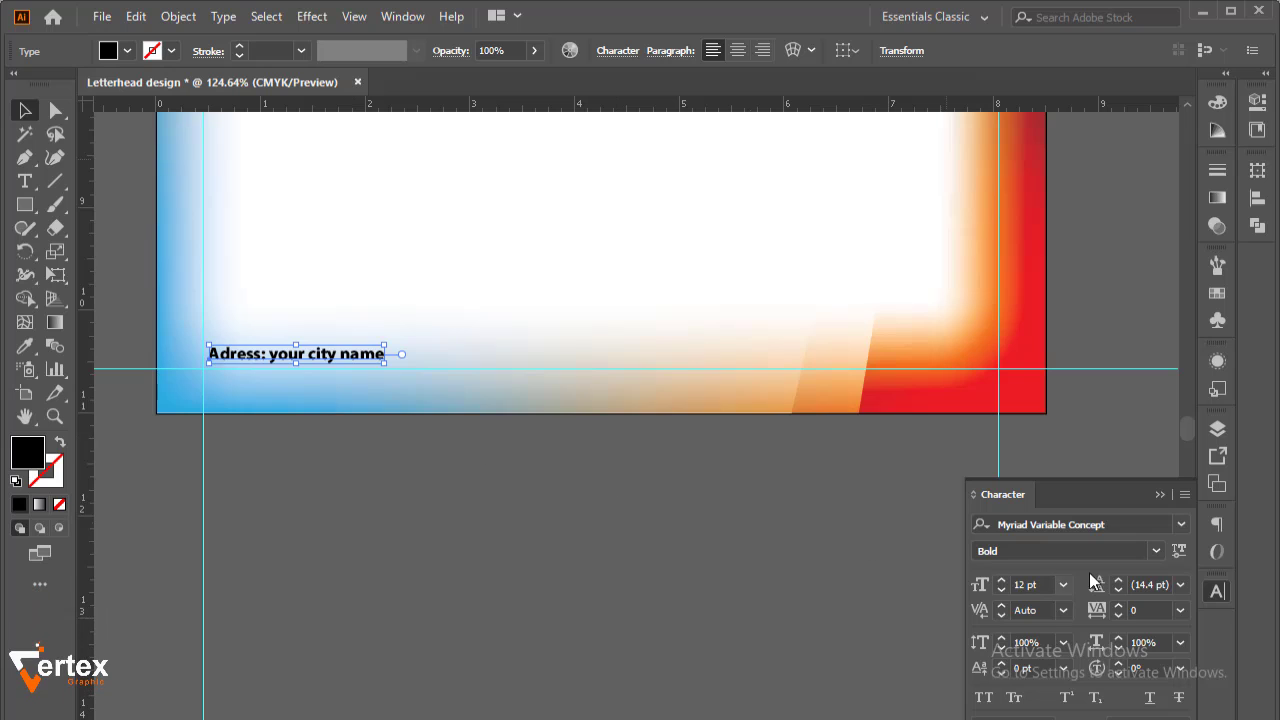
pyautogui.click(1157, 551)
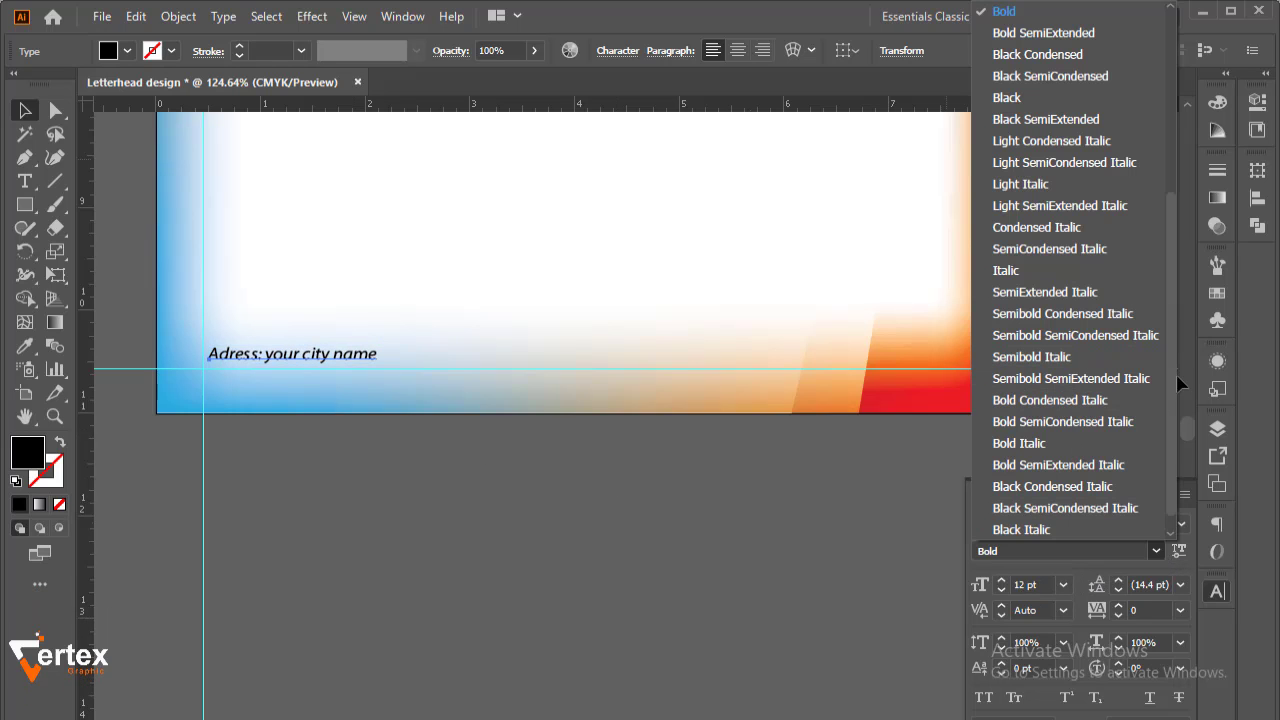
pyautogui.moveTo(1174, 378); pyautogui.dragTo(1156, 131)
pyautogui.click(1047, 146)
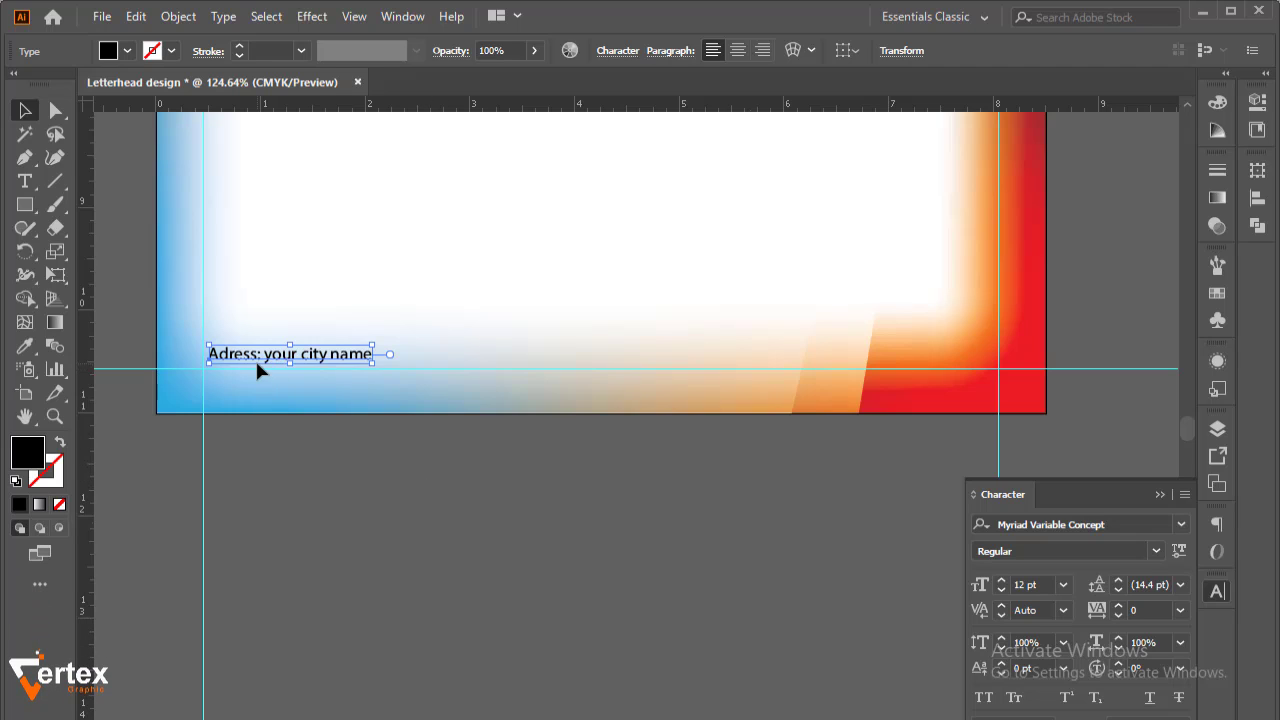
# Step: Duplicate the address line horizontally twice at equal intervals across the page footer, and deselect the last copy
pyautogui.moveTo(272, 360); pyautogui.dragTo(566, 369)
pyautogui.hotkey('ctrl', 'd')
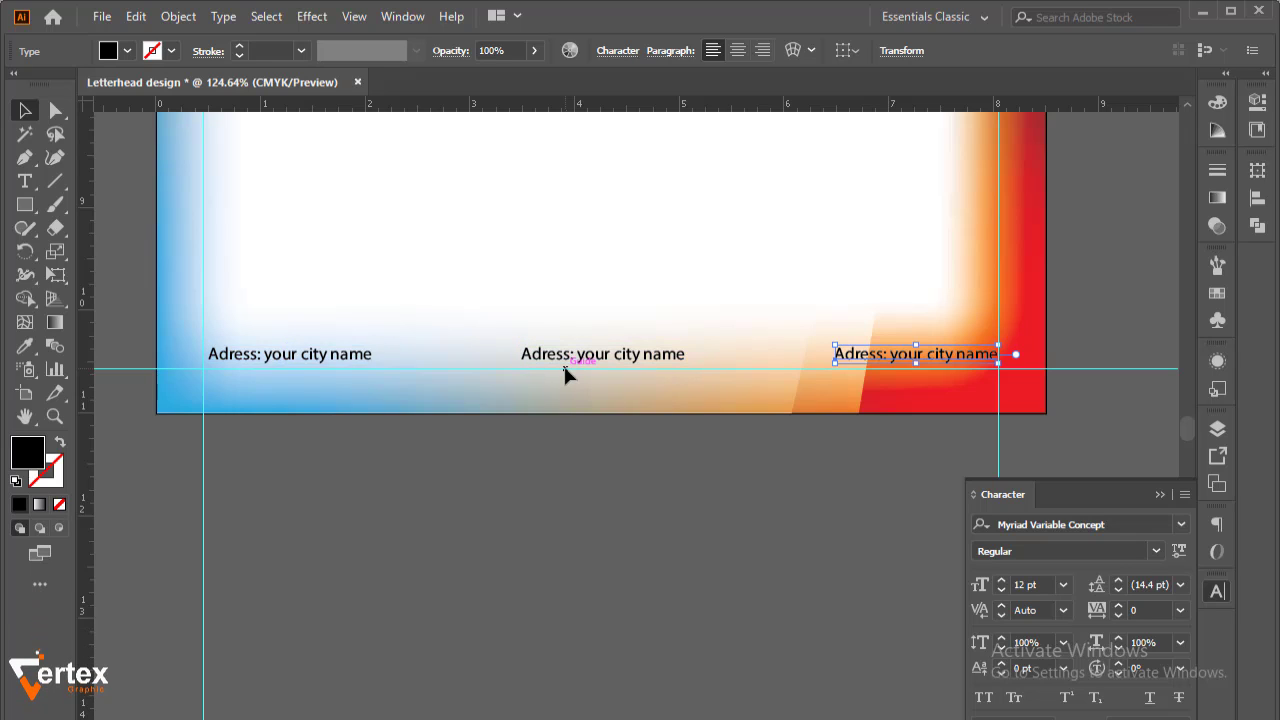
pyautogui.click(711, 463)
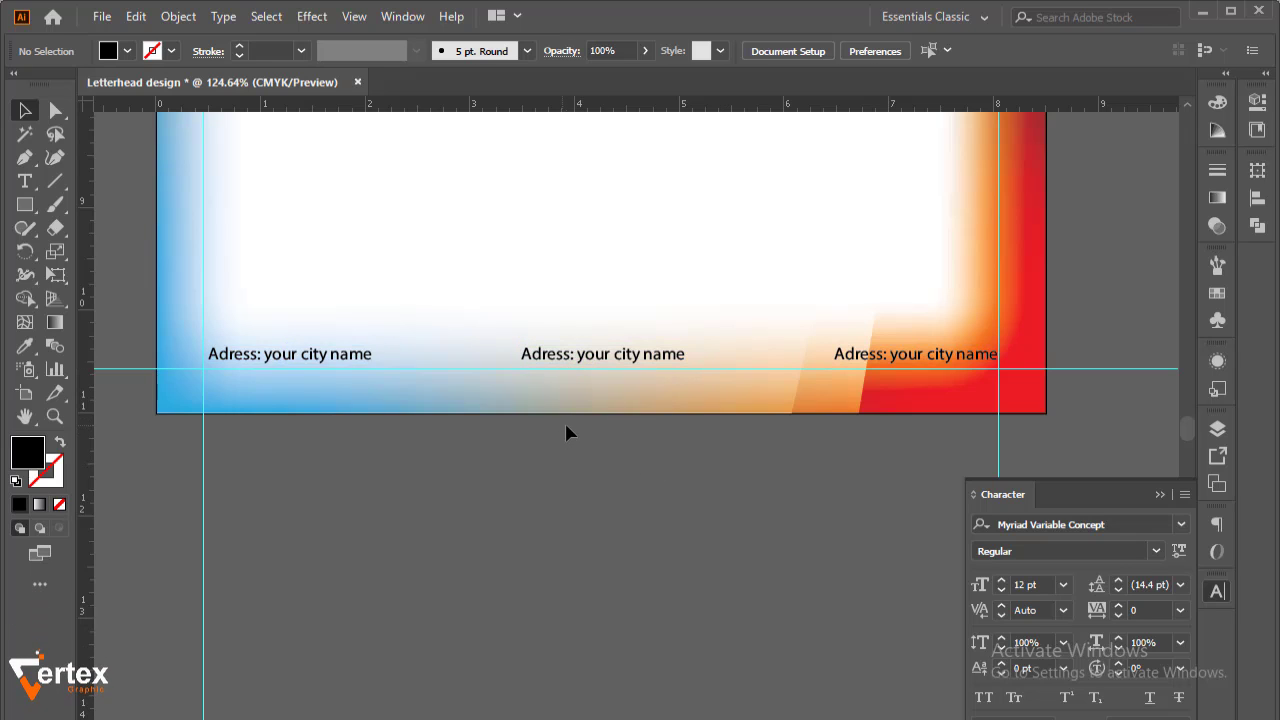
# Step: Replace the middle copy's text with "Phone:" followed by a placeholder phone number
pyautogui.click(684, 365)
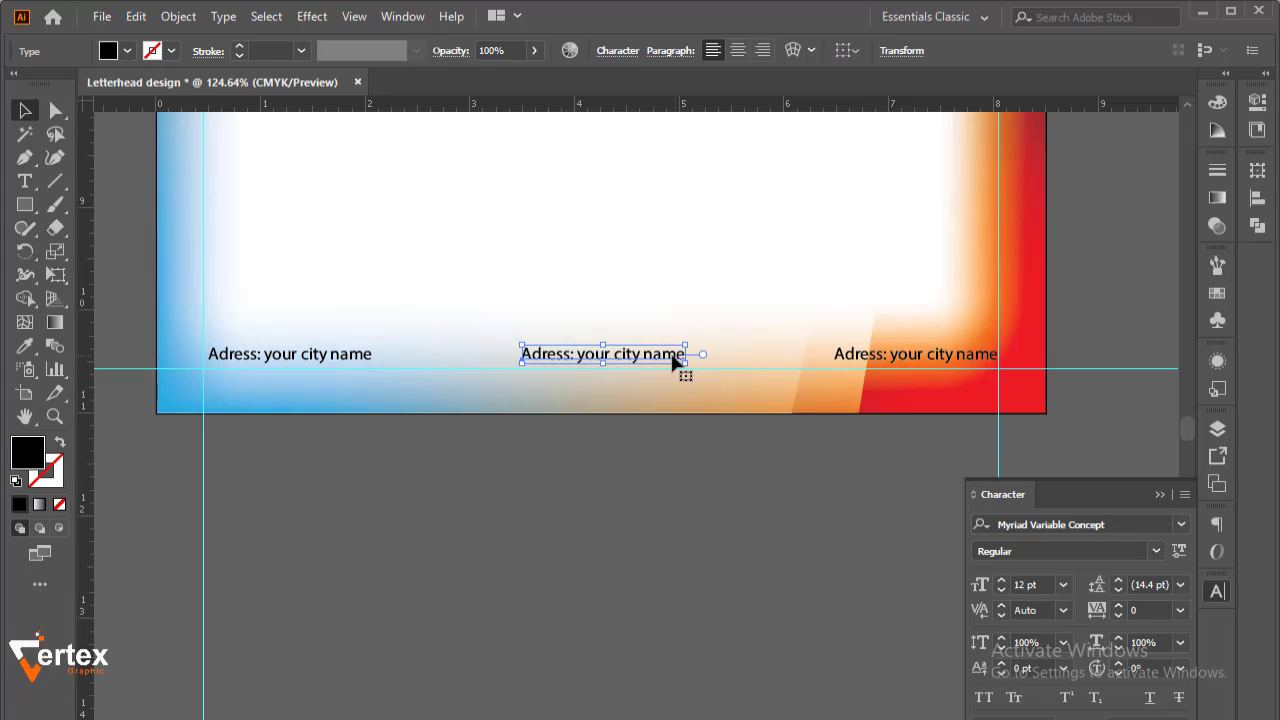
pyautogui.doubleClick(680, 360)
pyautogui.doubleClick(676, 356)
pyautogui.keyDown('shift'); pyautogui.click(518, 354); pyautogui.keyUp('shift')
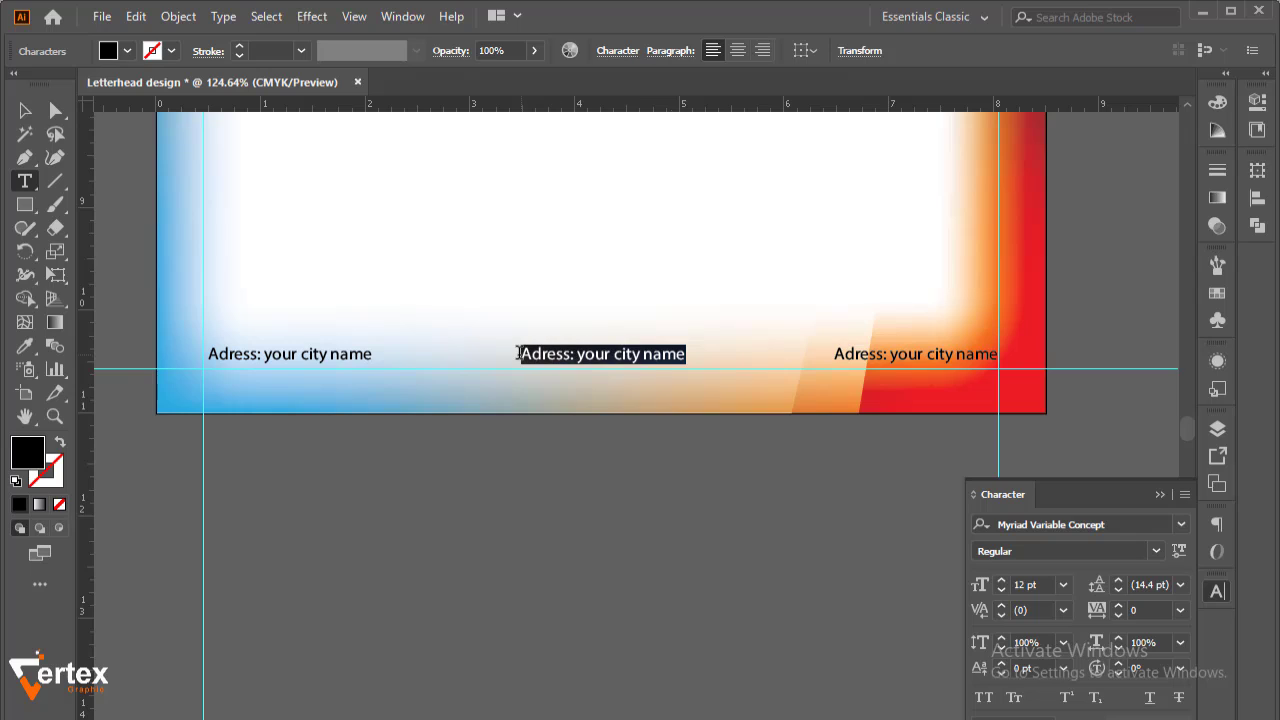
pyautogui.write('p')
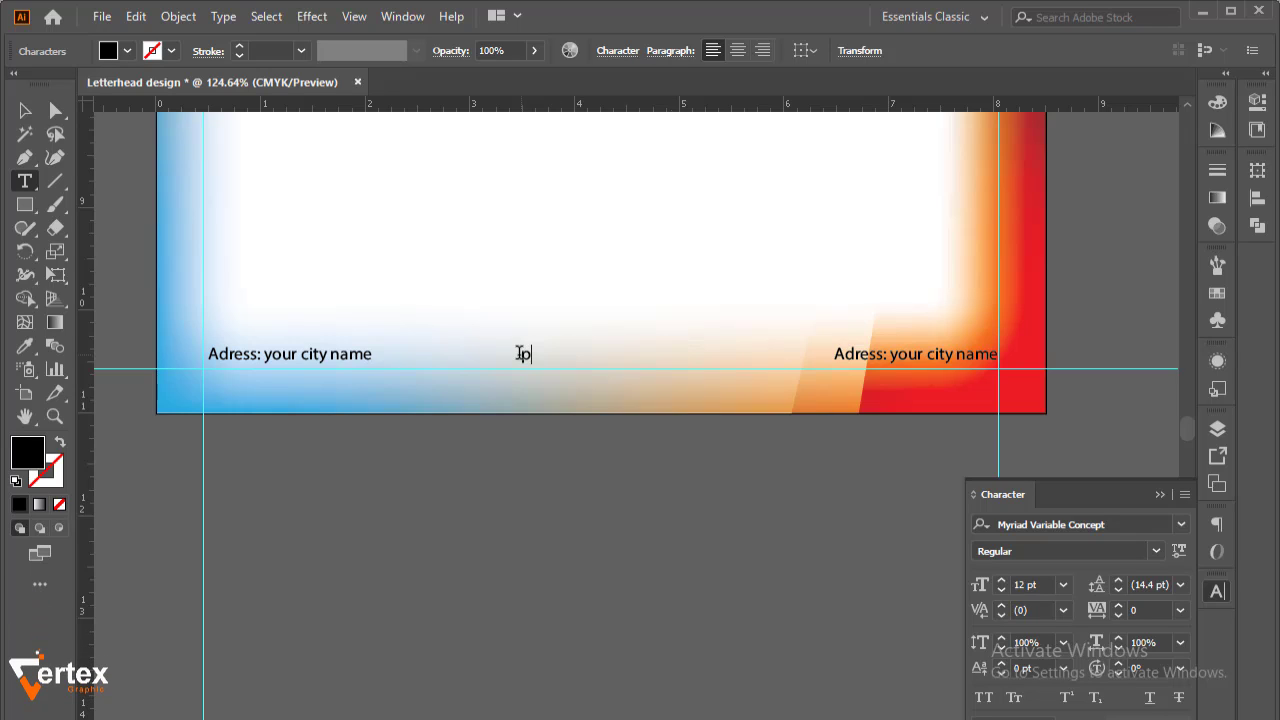
pyautogui.write('ho')
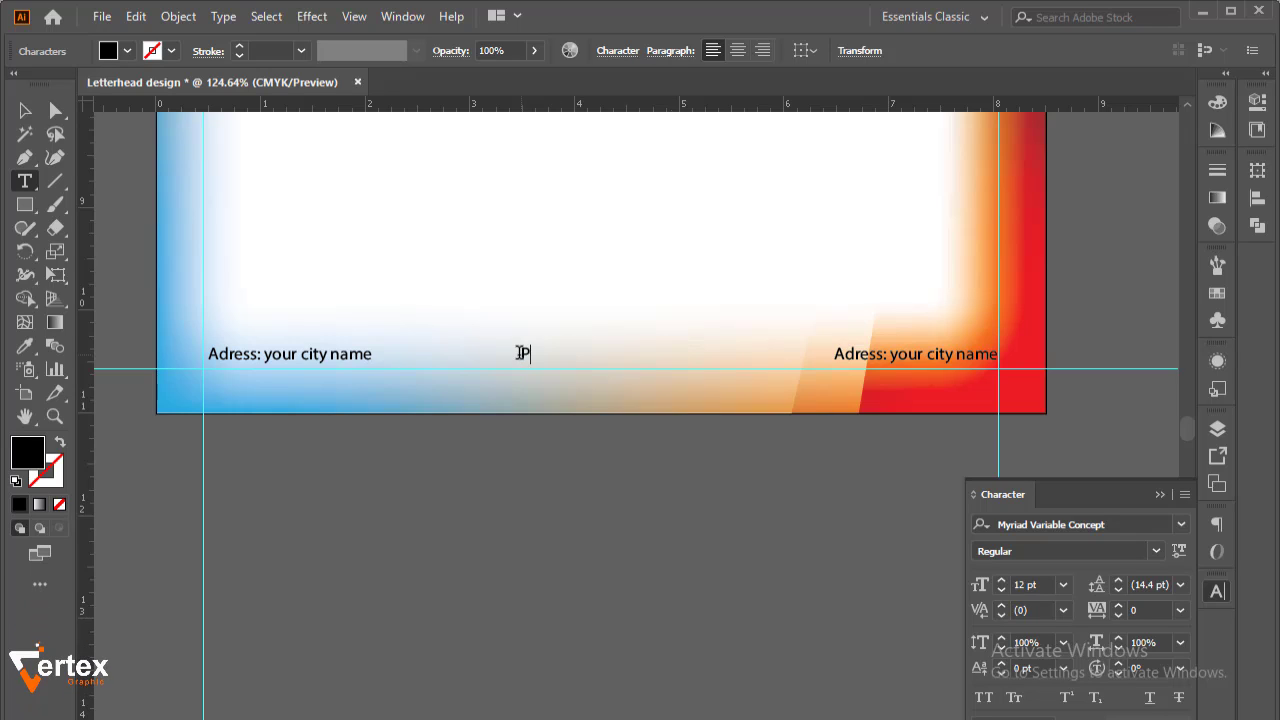
pyautogui.write('ne')
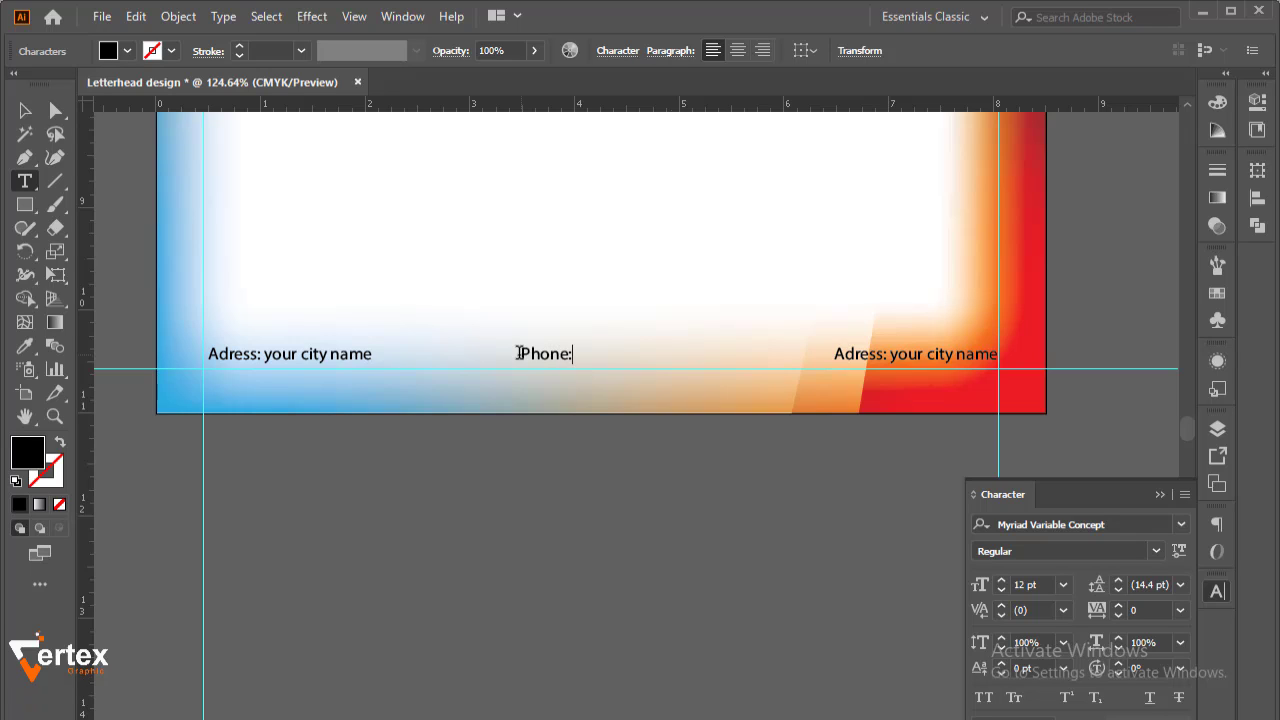
pyautogui.write(': +92')
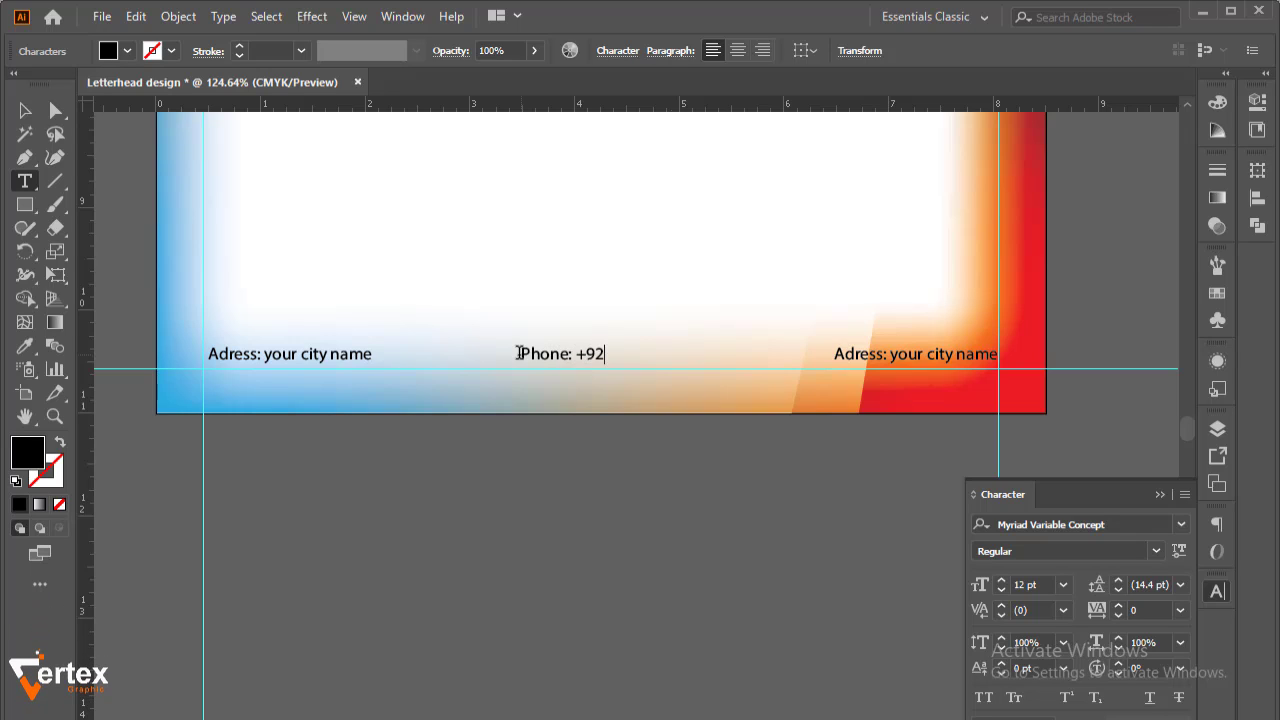
pyautogui.write(' 3333333333')
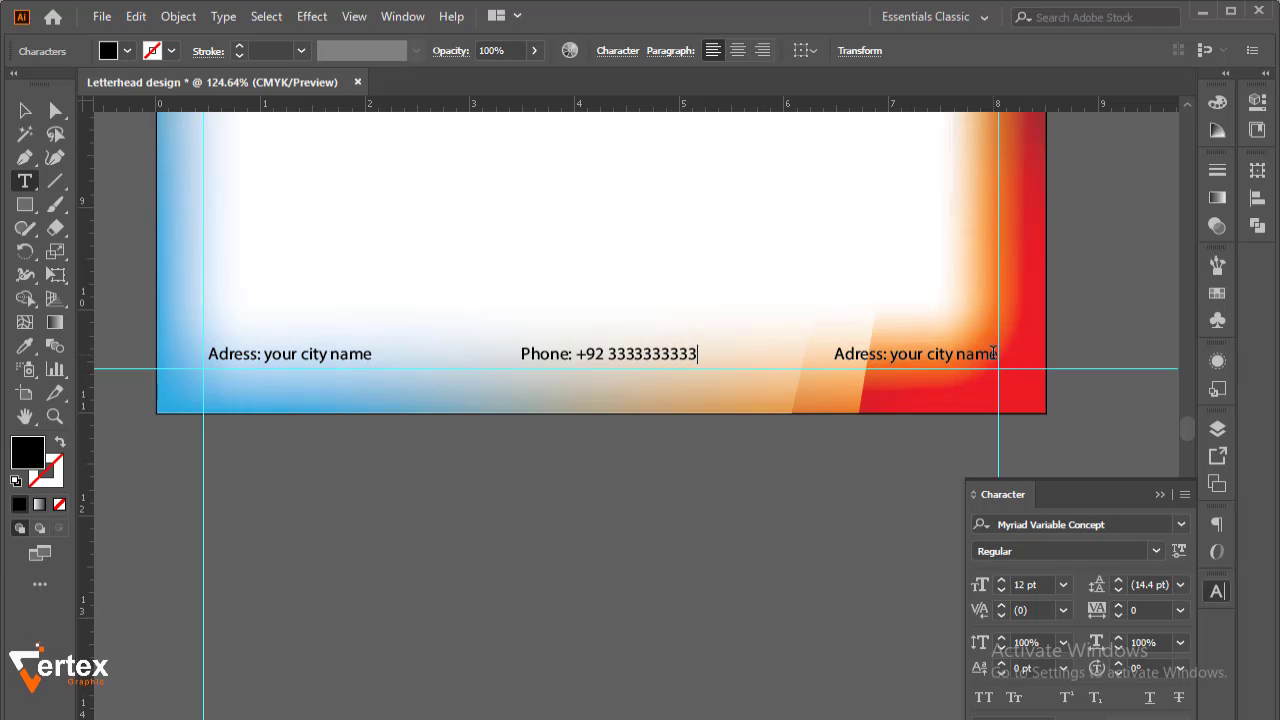
pyautogui.moveTo(995, 354); pyautogui.dragTo(814, 357)
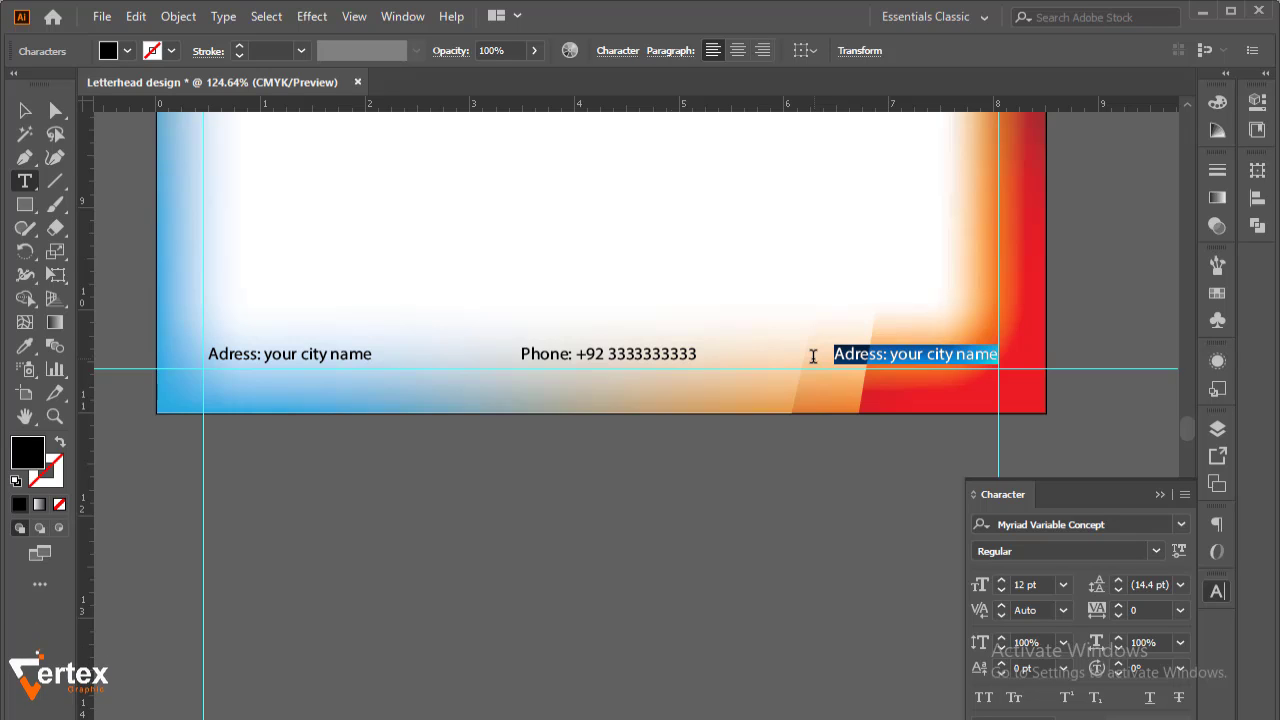
pyautogui.write('E.m')
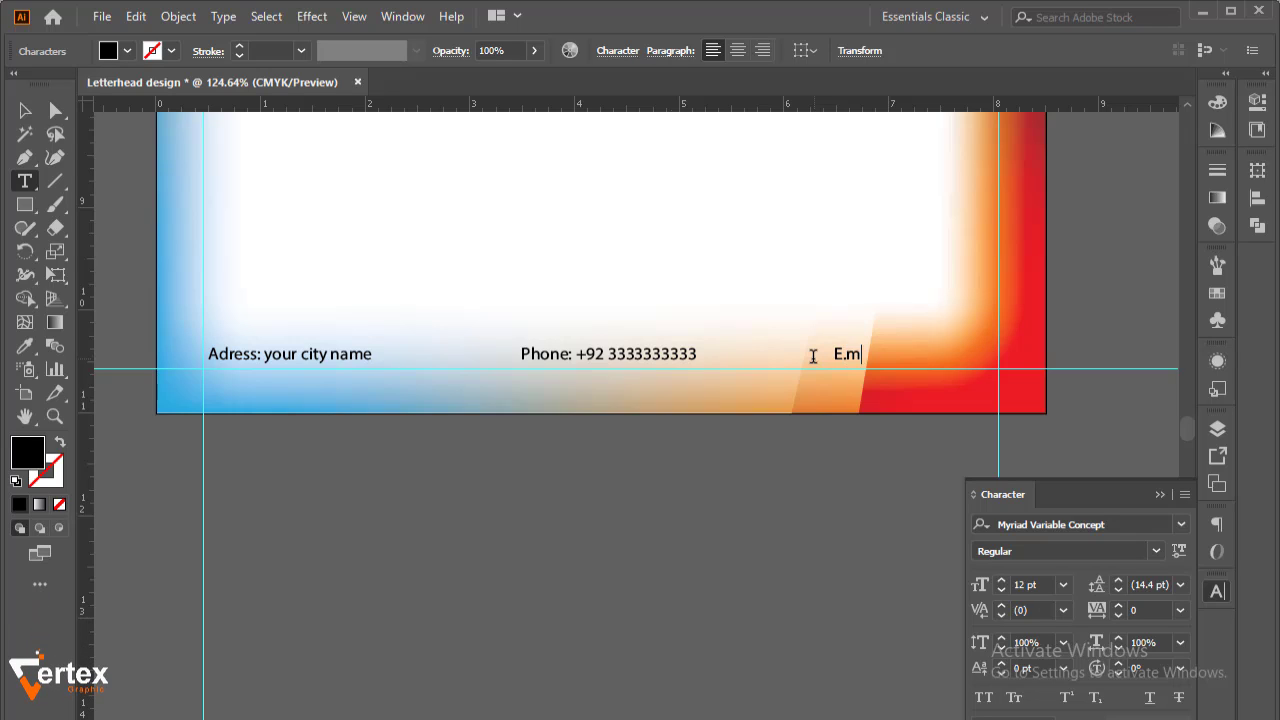
pyautogui.write('ail.')
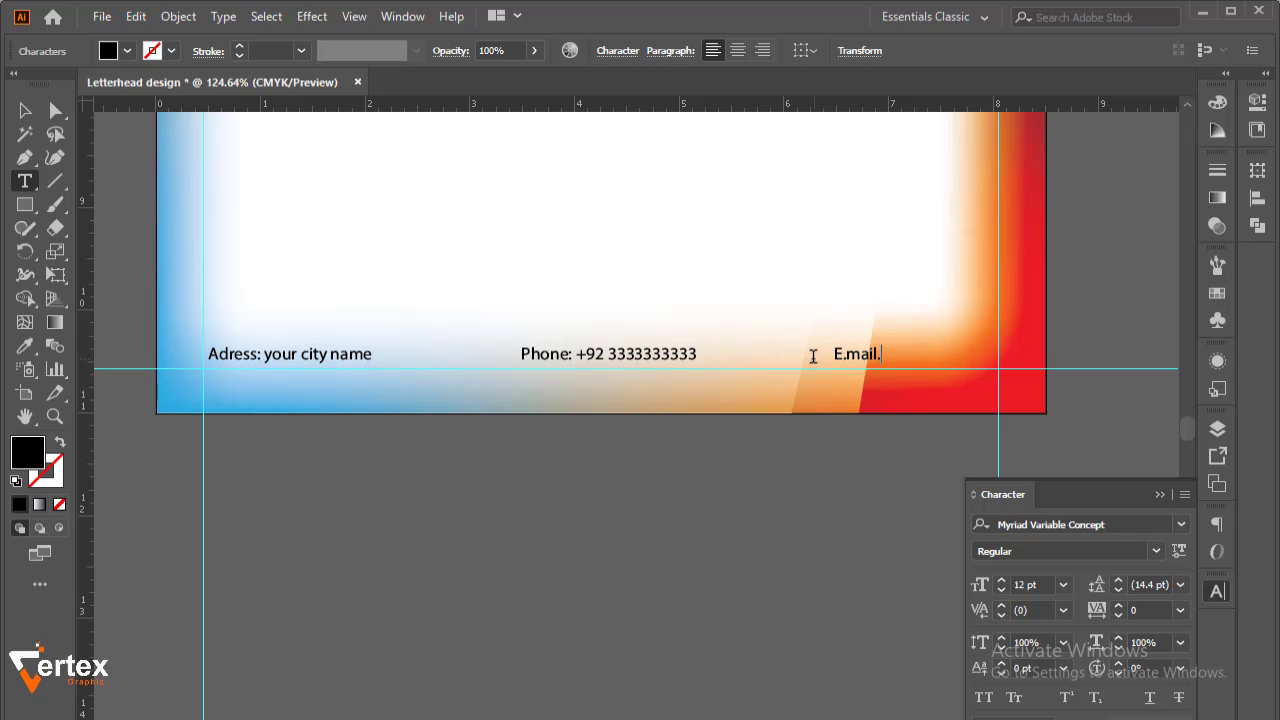
pyautogui.press('BackSpace')
pyautogui.press('BackSpace')
pyautogui.press('BackSpace')
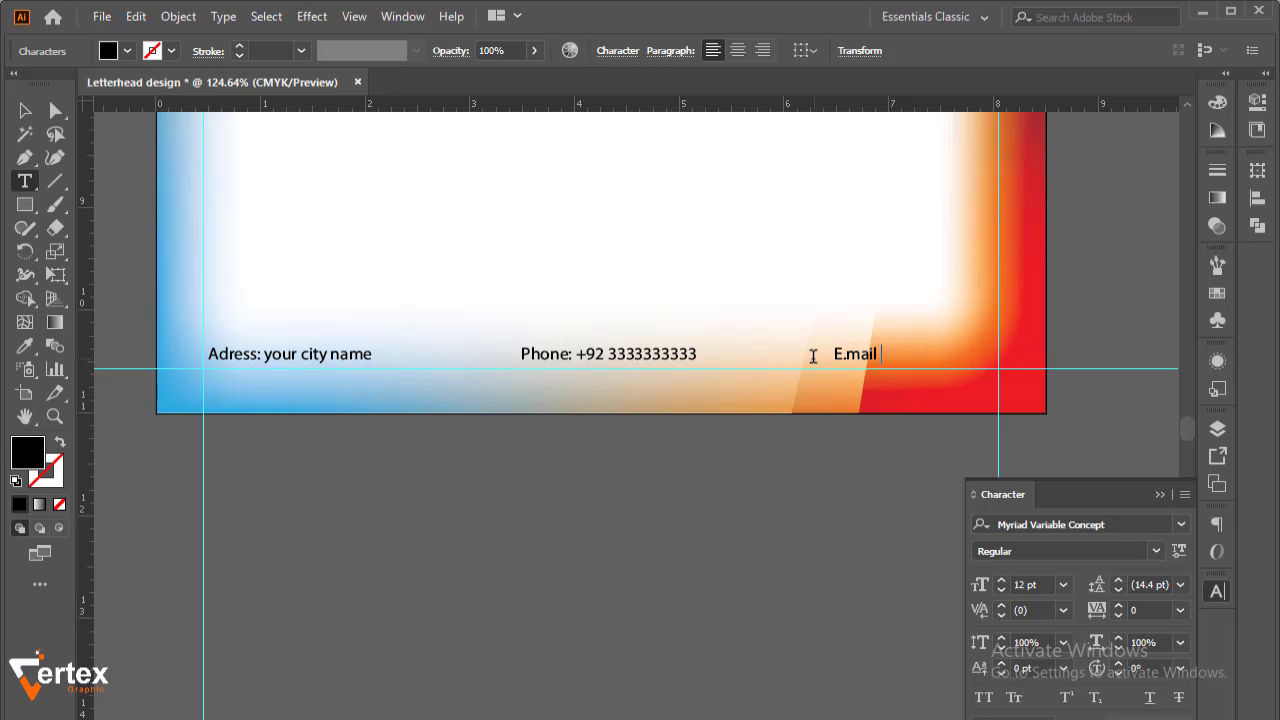
pyautogui.write(': www.vertex')
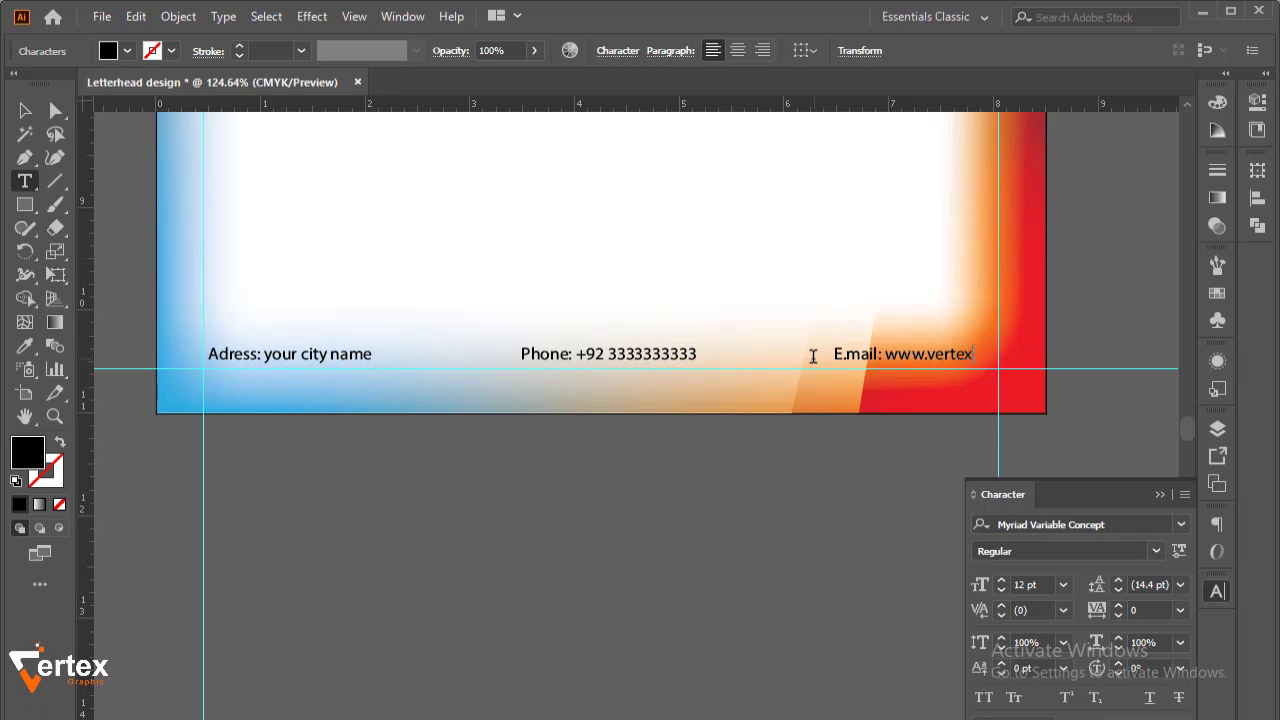
pyautogui.write('graphic.c')
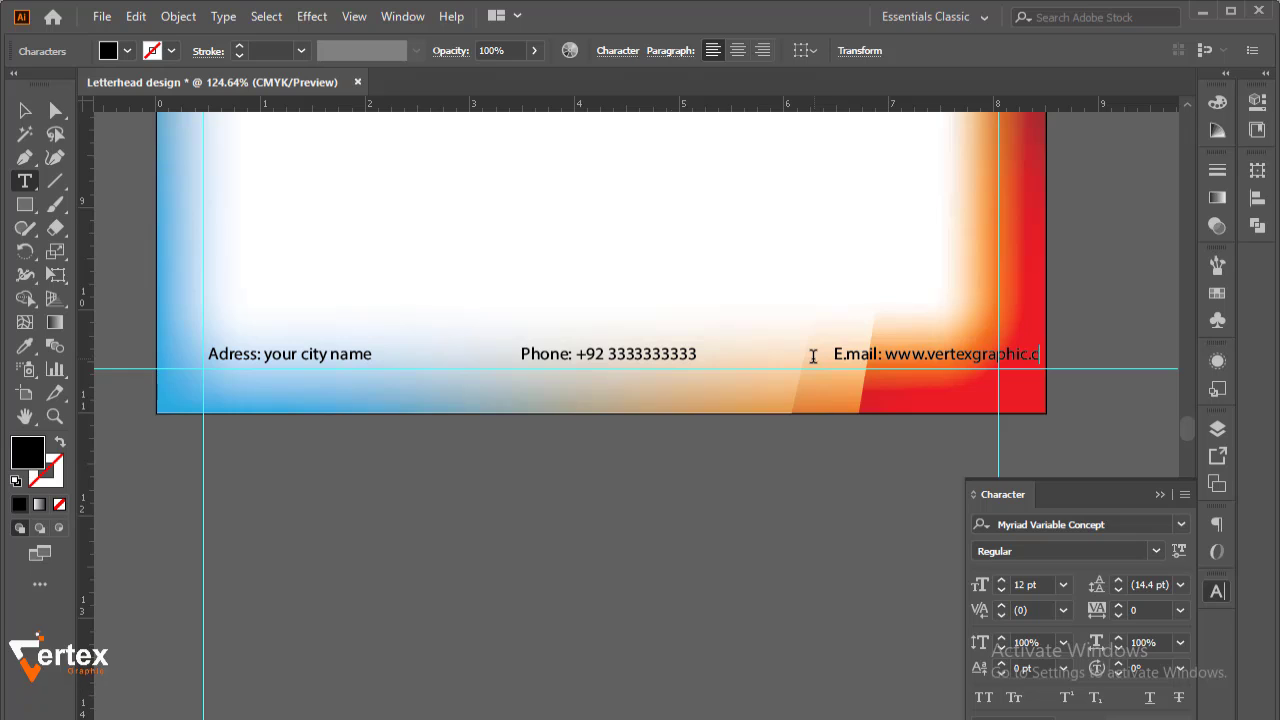
pyautogui.write('om')
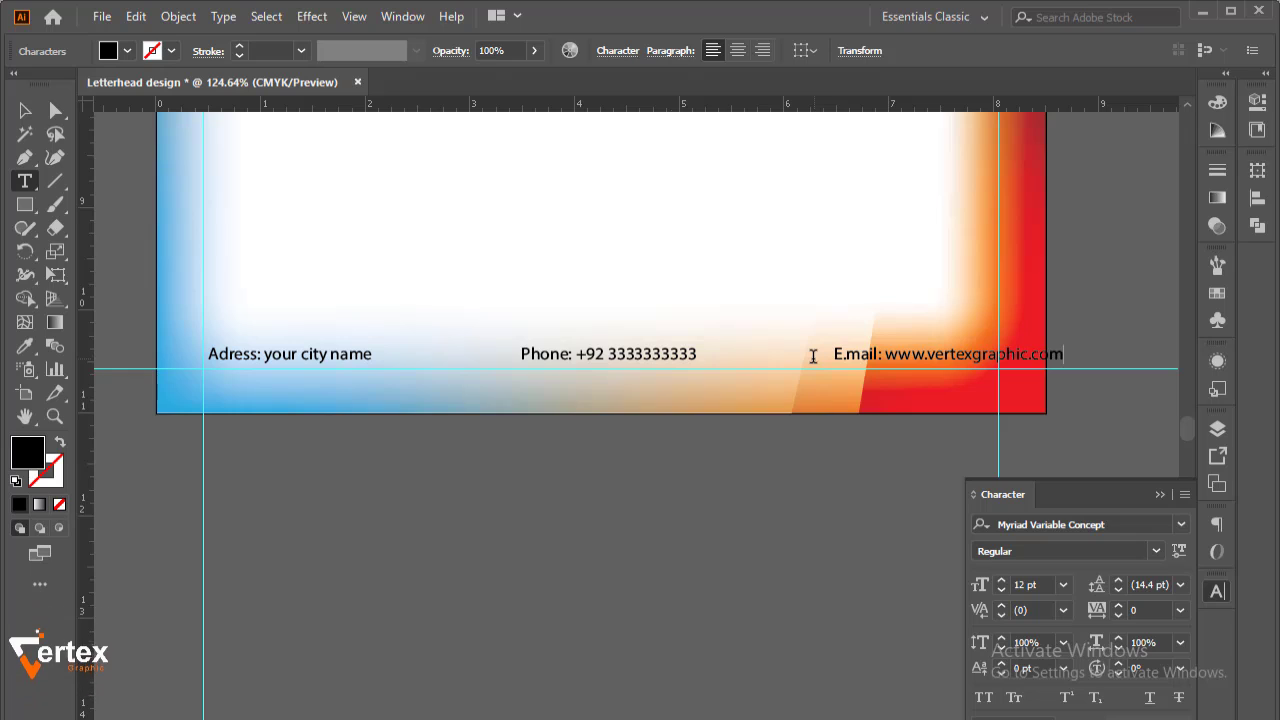
# Step: Shift the e-mail line left to end at the right margin guide, and space the three footer lines evenly relative to the selection
pyautogui.click(25, 110)
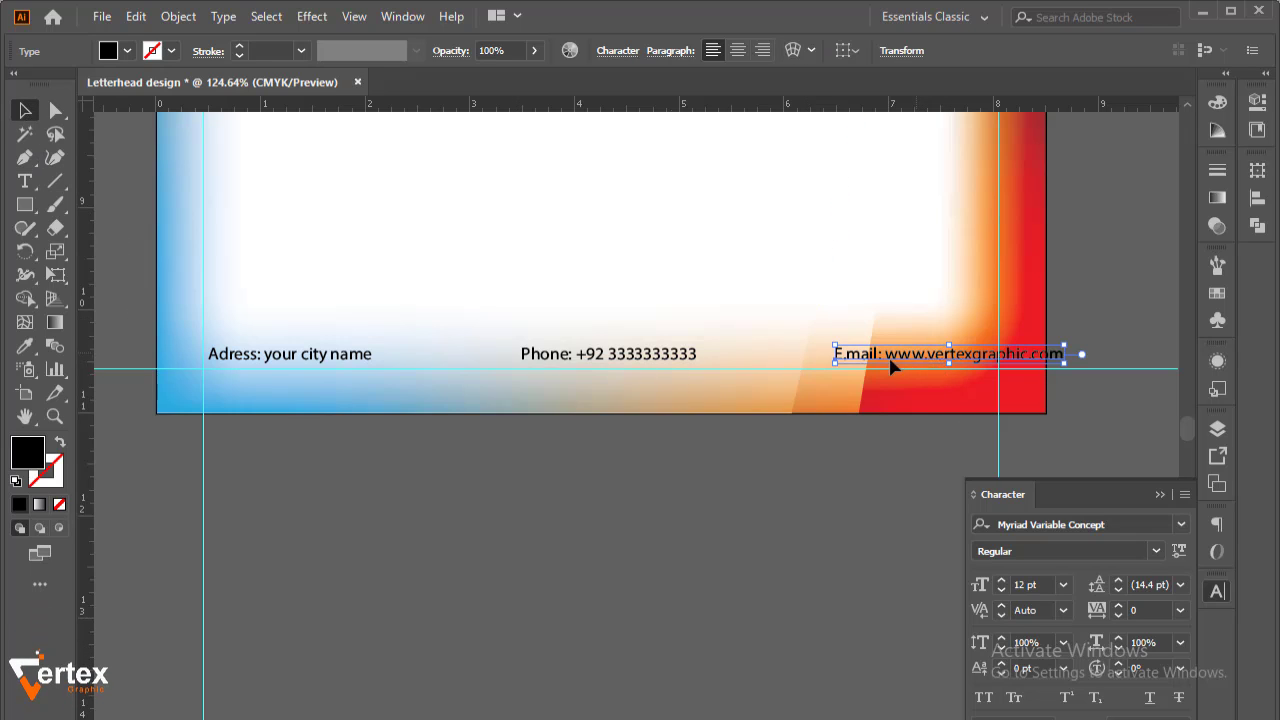
pyautogui.moveTo(893, 366); pyautogui.dragTo(855, 368)
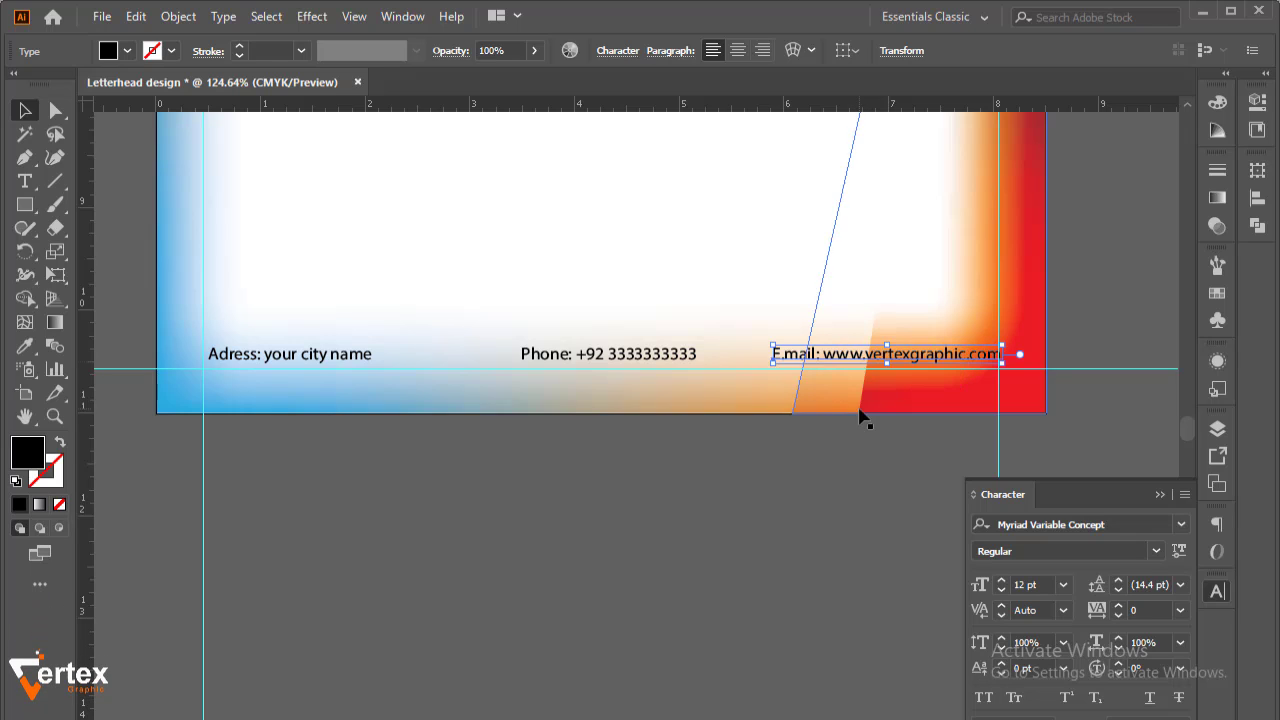
pyautogui.keyDown('shift'); pyautogui.click(622, 354); pyautogui.keyUp('shift')
pyautogui.keyDown('shift'); pyautogui.click(309, 356); pyautogui.keyUp('shift')
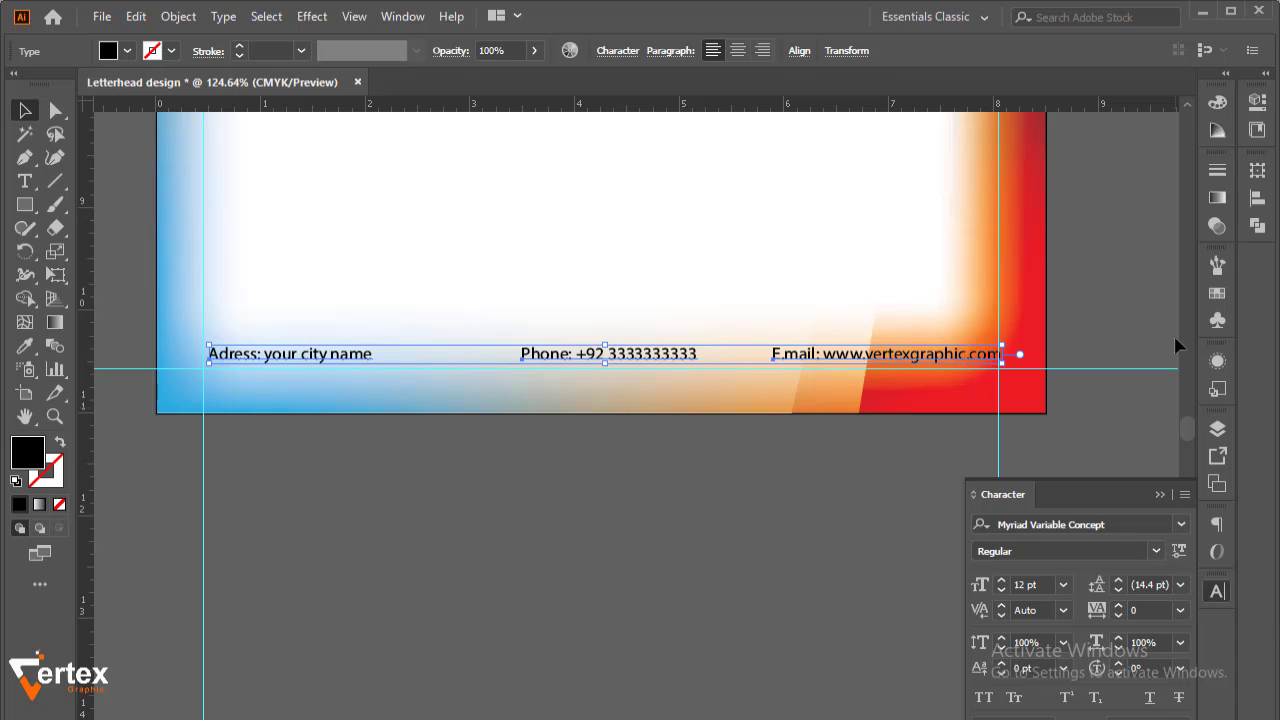
pyautogui.click(1257, 194)
pyautogui.click(1213, 335)
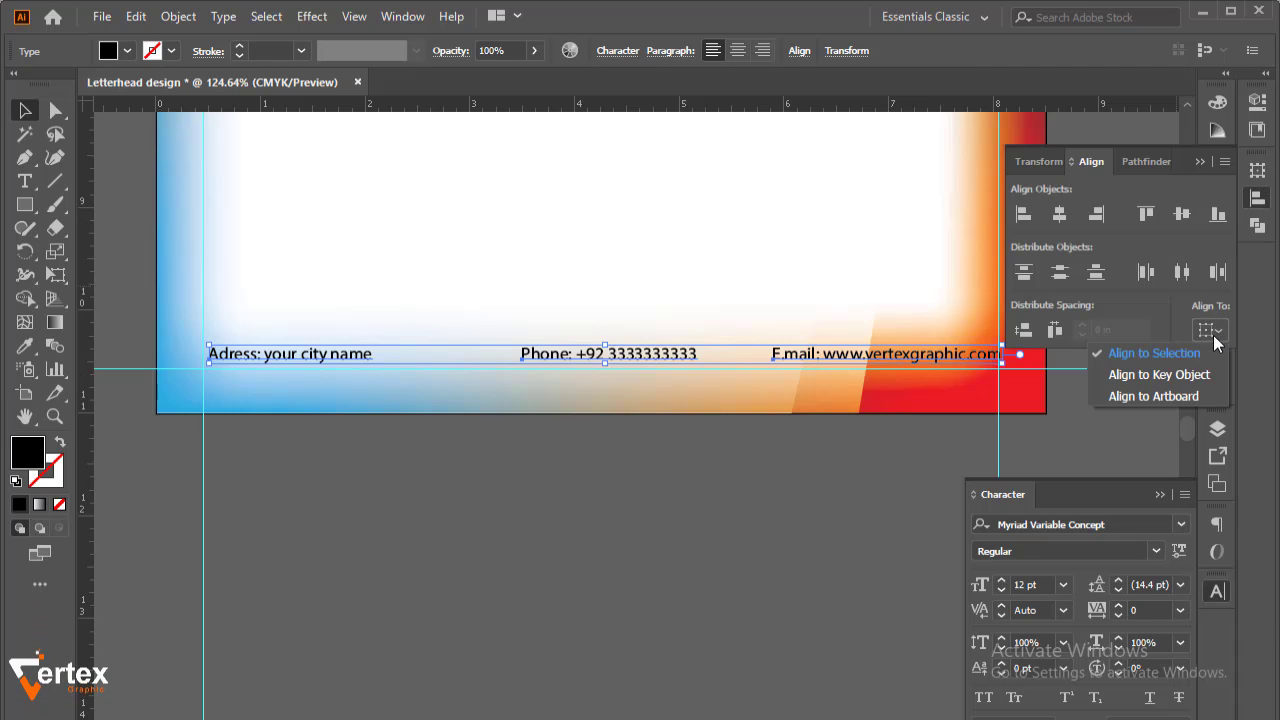
pyautogui.click(1133, 352)
pyautogui.click(1146, 271)
pyautogui.click(675, 553)
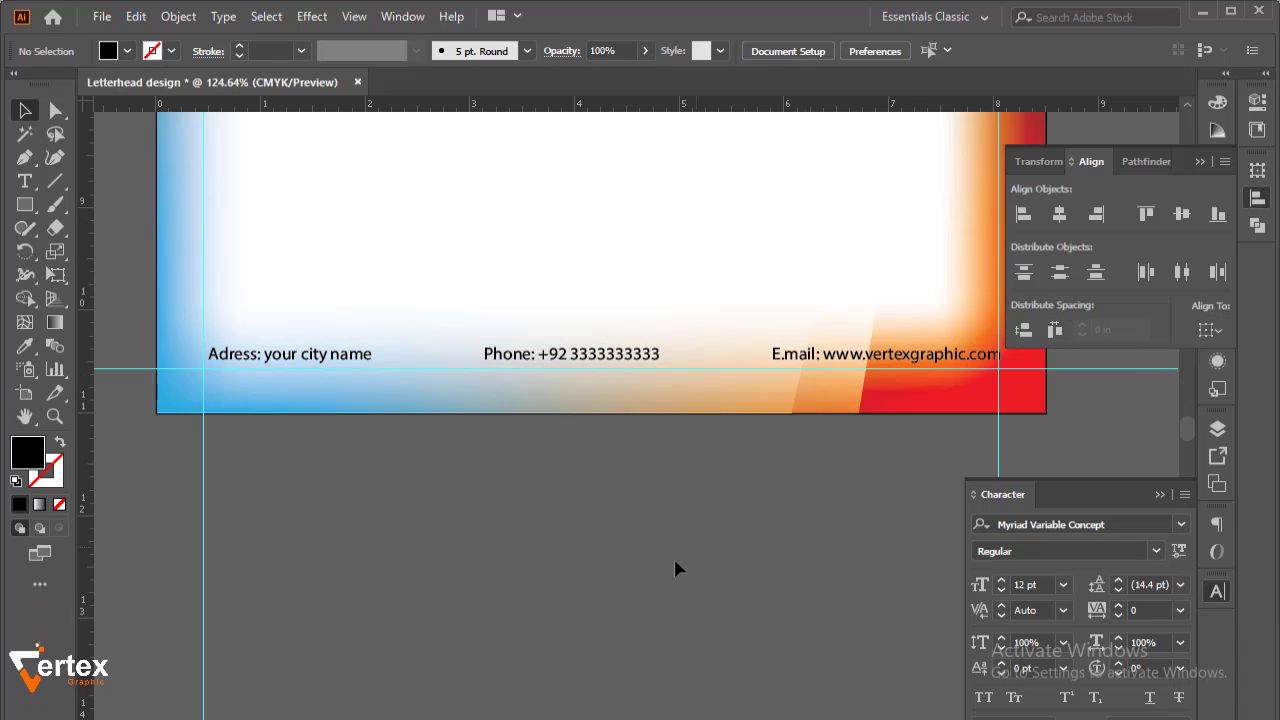
# Step: Place a copy of the footer phone line in the blank area beneath the right half of the body text
pyautogui.scroll(-2, 640, 398)
pyautogui.scroll(5, 626, 451)
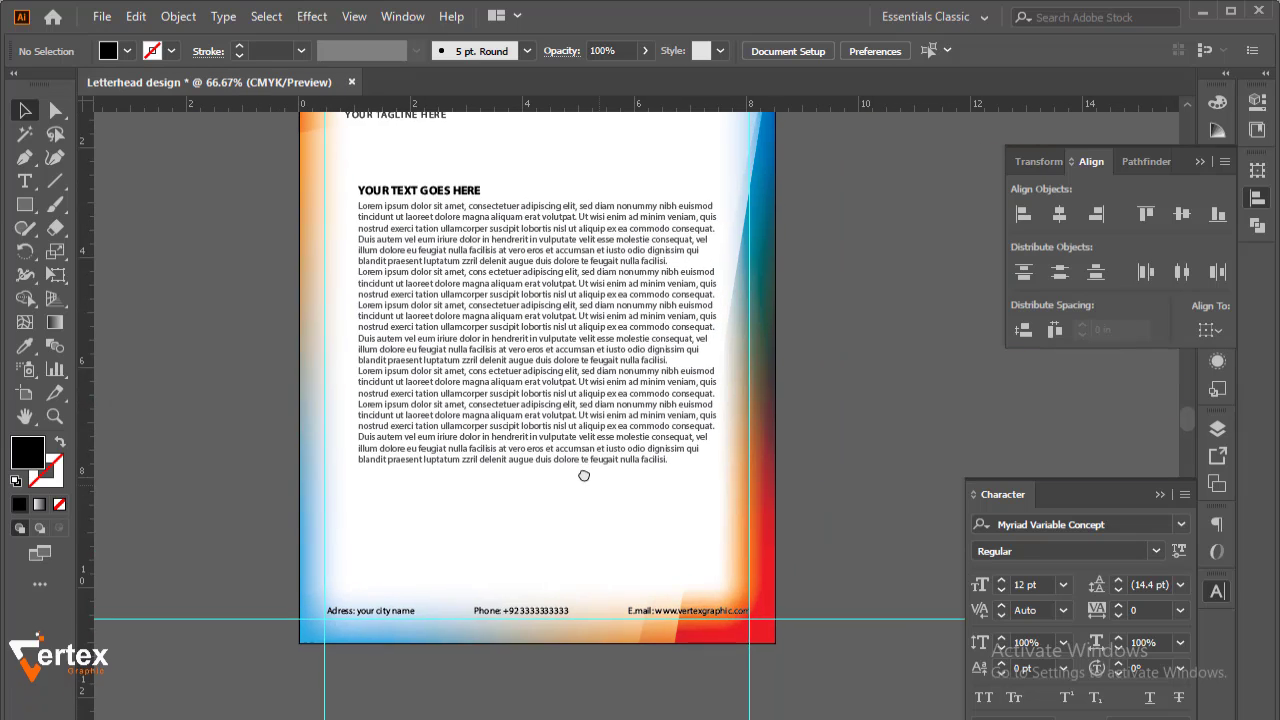
pyautogui.moveTo(579, 564); pyautogui.dragTo(575, 474)
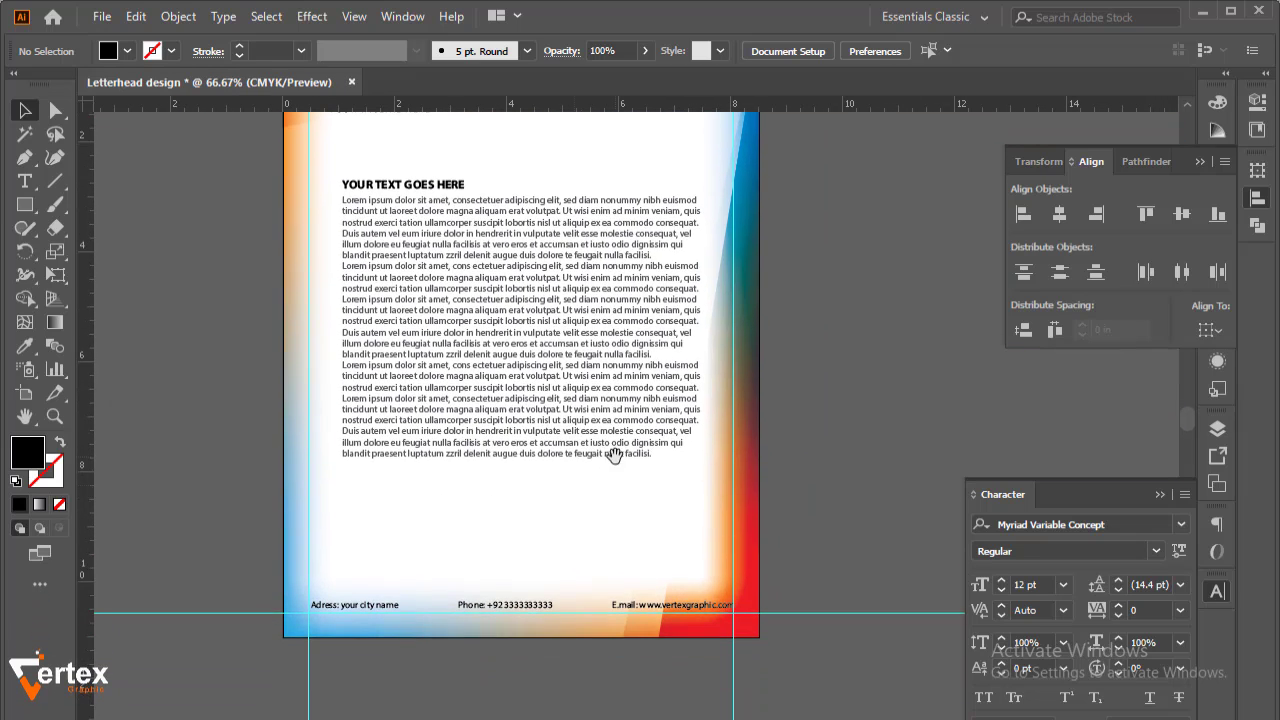
pyautogui.keyDown('ctrl'); pyautogui.click(630, 494); pyautogui.keyUp('ctrl')
pyautogui.click(646, 496)
pyautogui.moveTo(663, 449); pyautogui.dragTo(749, 560)
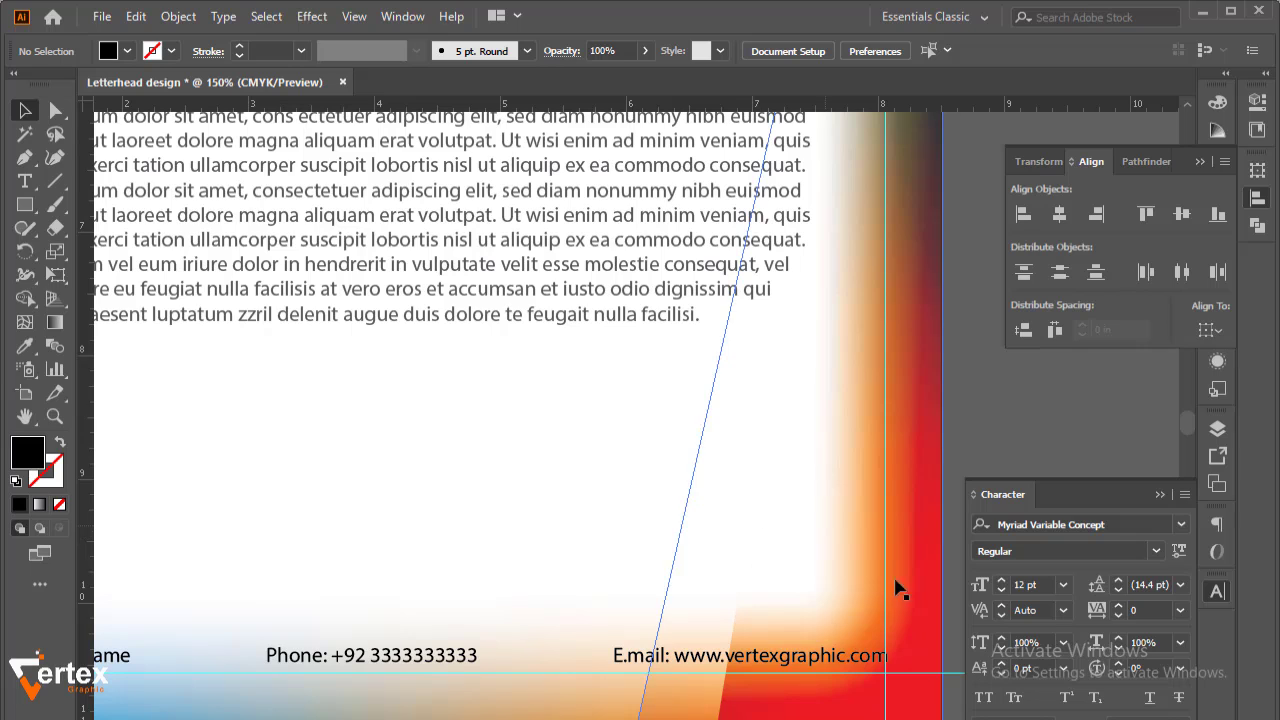
pyautogui.click(366, 655)
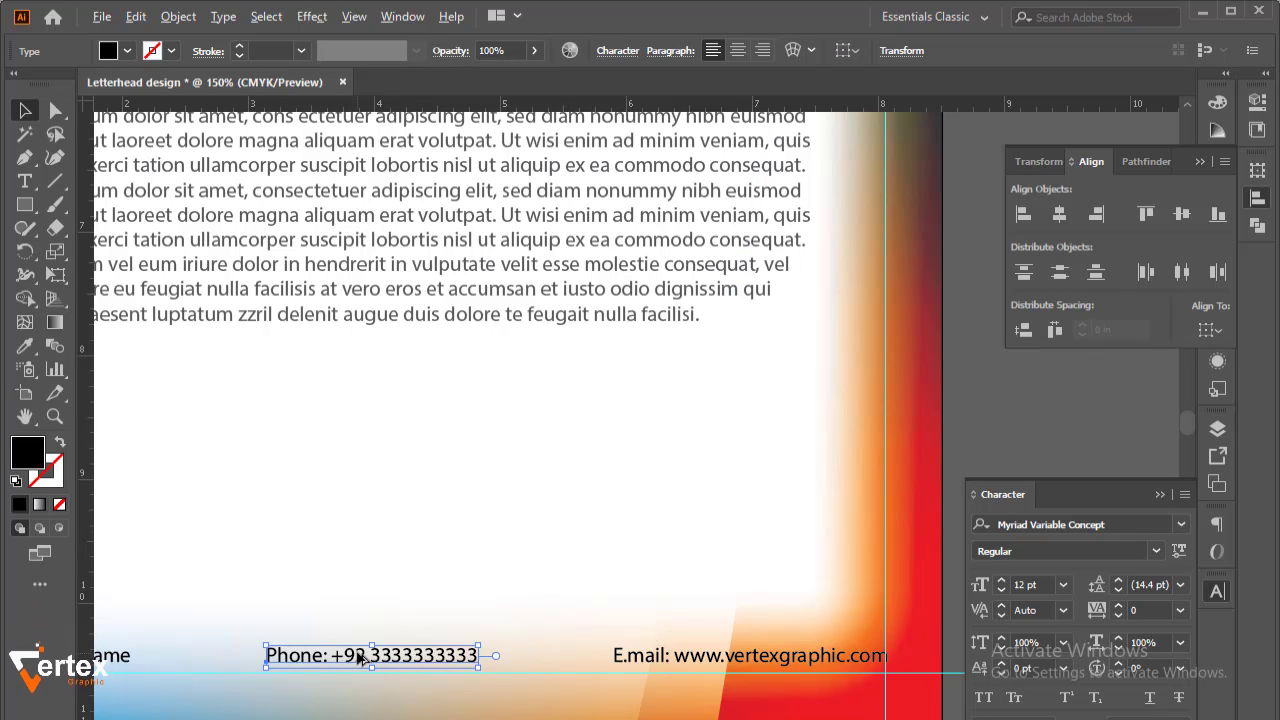
pyautogui.moveTo(359, 660); pyautogui.dragTo(645, 415)
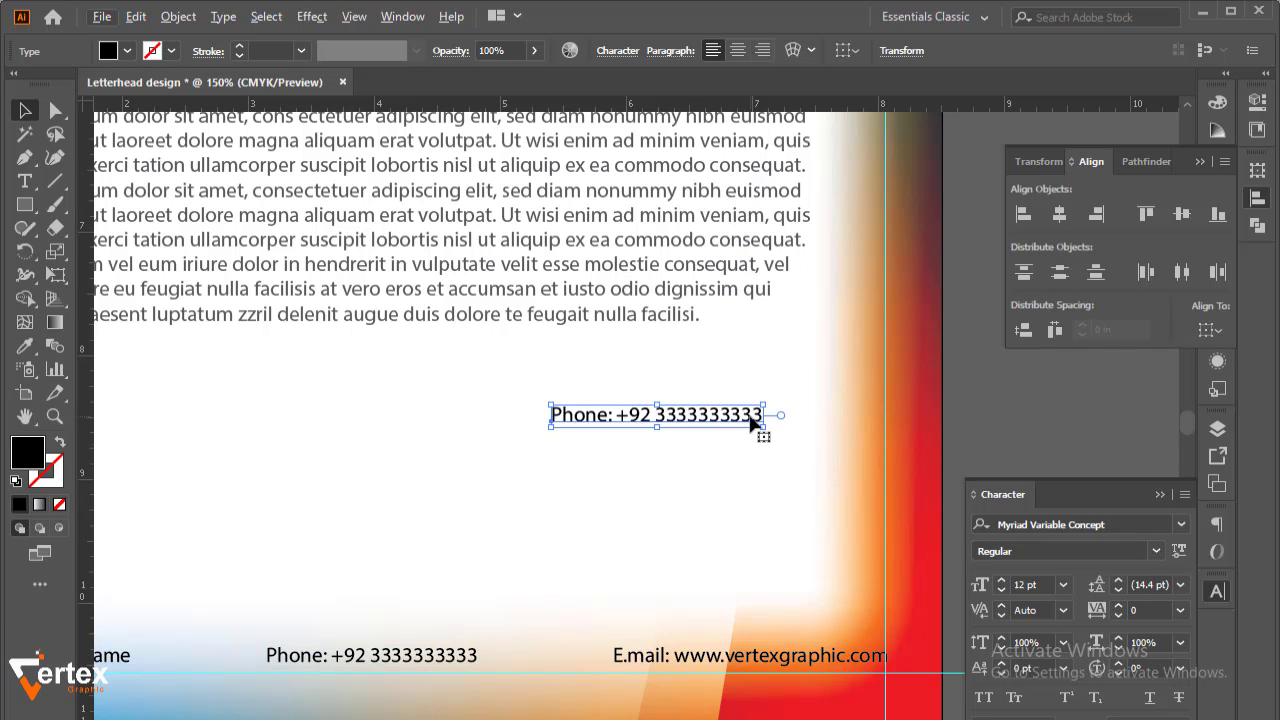
# Step: Replace the copied phone line's text with "Regard", set its font size to 13 pt, and deselect it
pyautogui.doubleClick(757, 420)
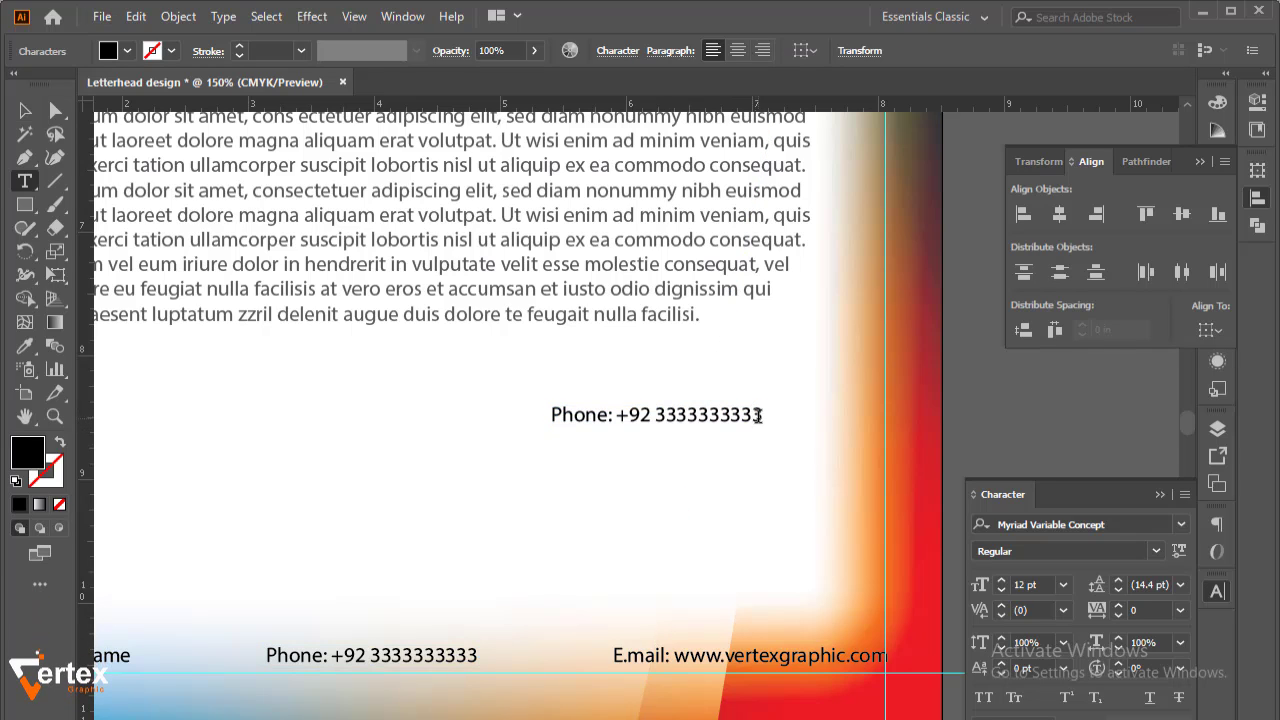
pyautogui.moveTo(758, 416); pyautogui.dragTo(510, 425)
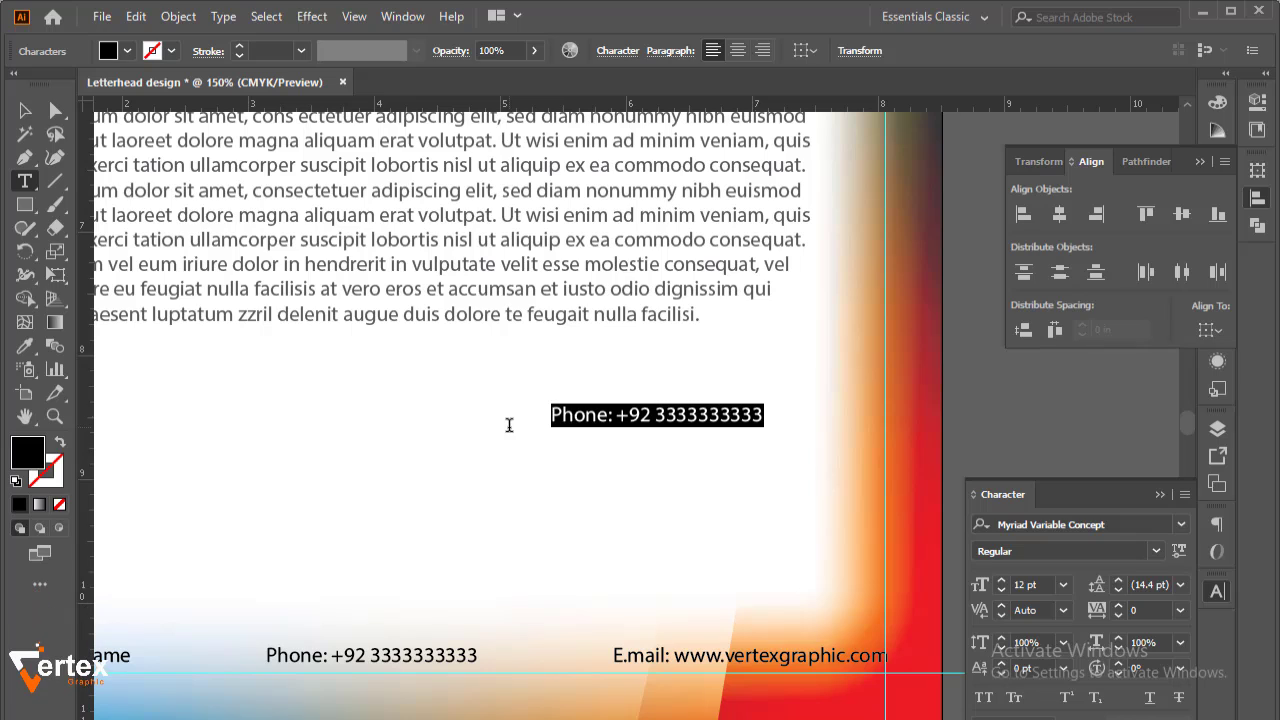
pyautogui.write('Regard')
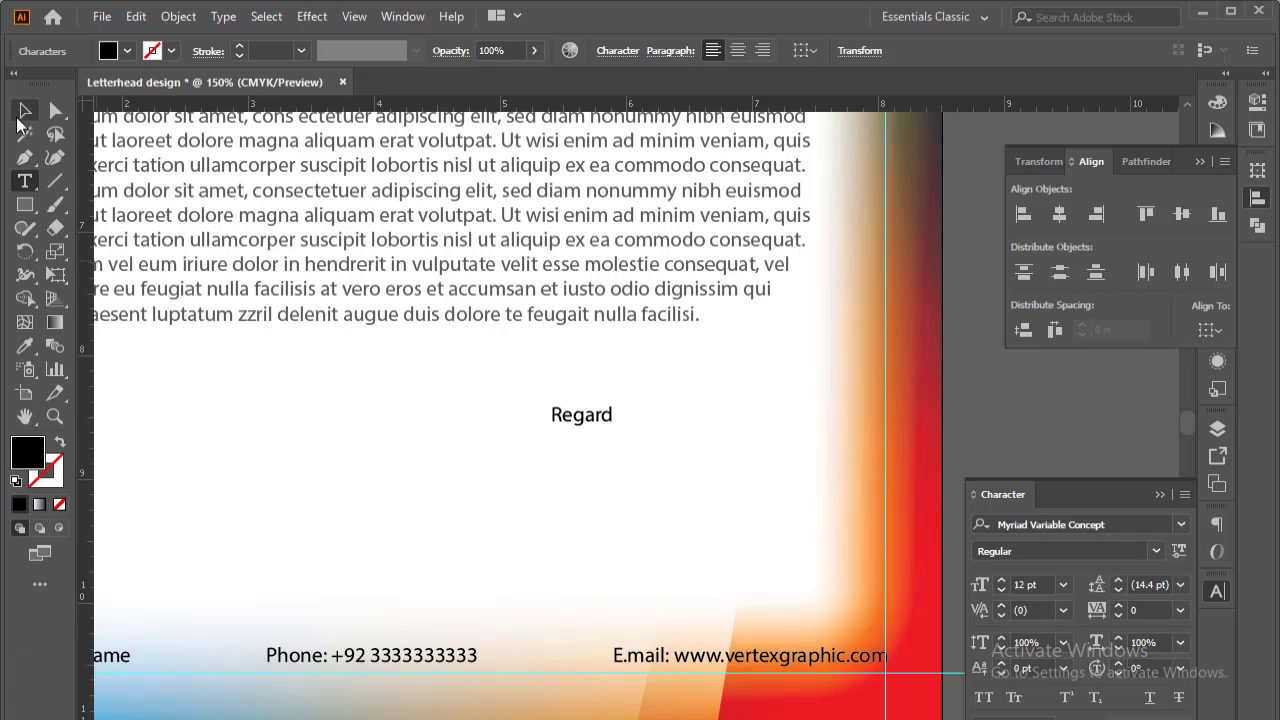
pyautogui.click(24, 110)
pyautogui.click(1003, 579)
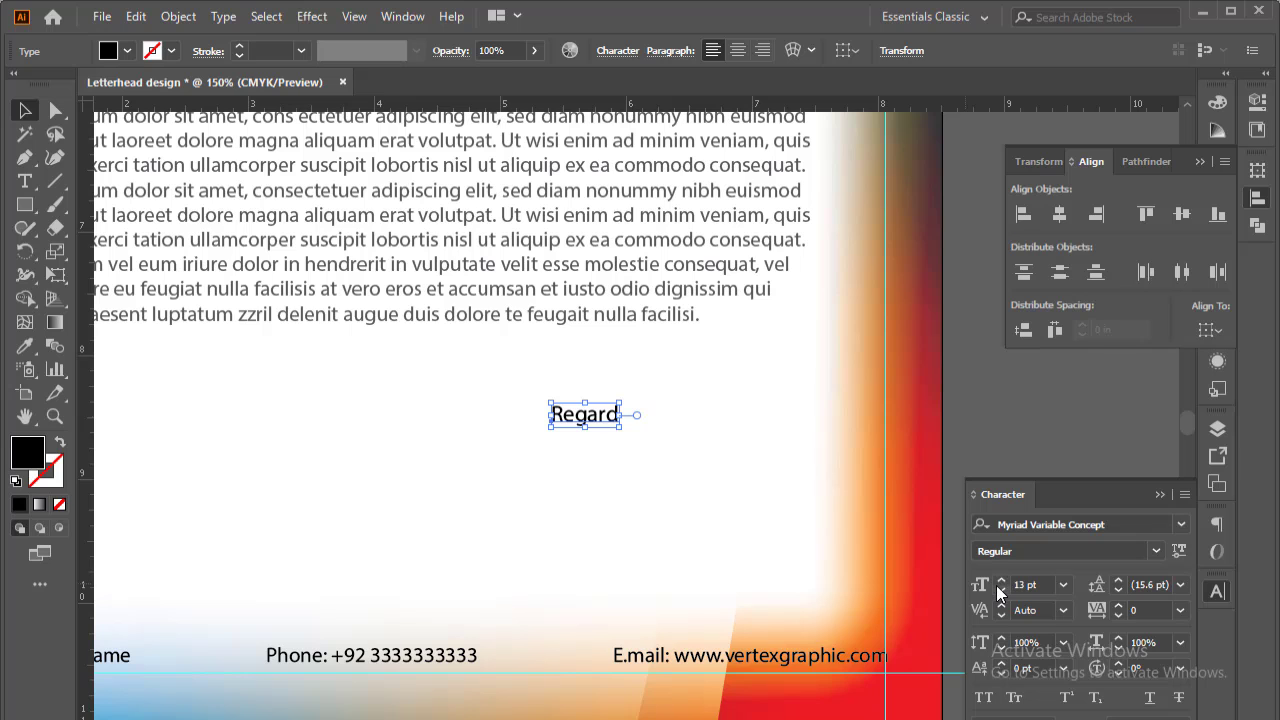
pyautogui.click(1034, 425)
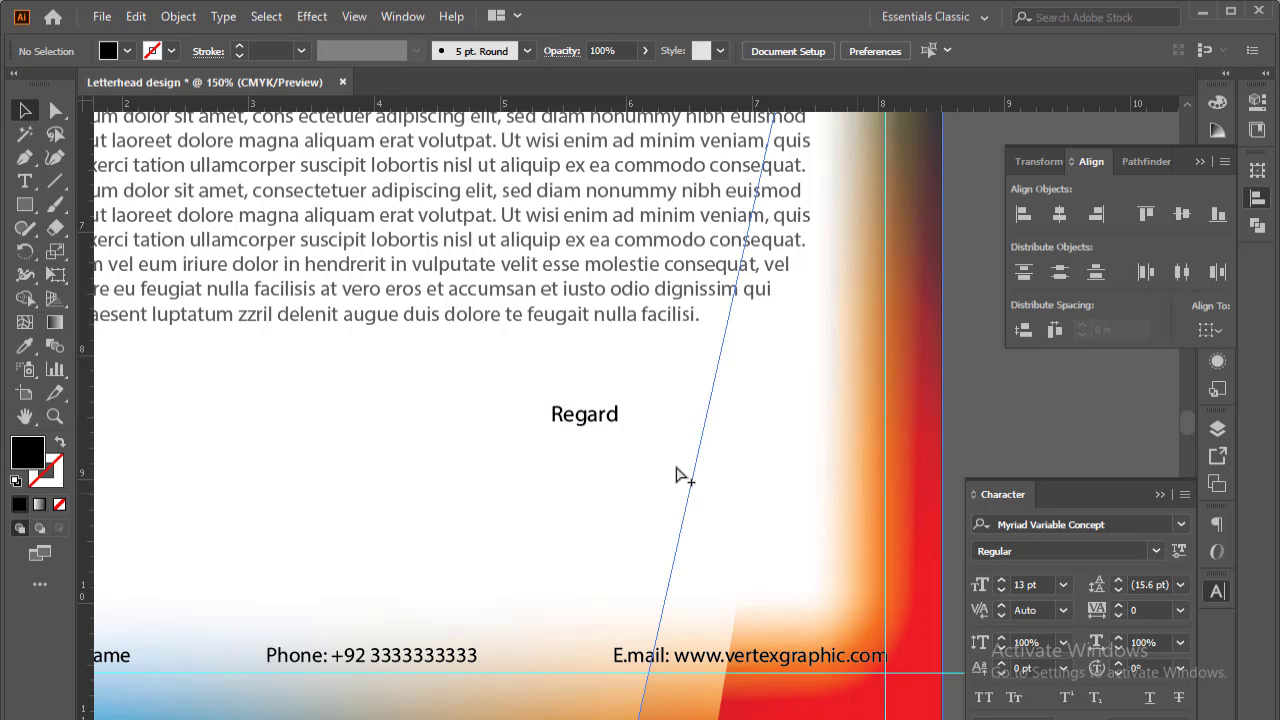
# Step: Set the "Regard" closing line below the body text to the Bold font style and deselect it
pyautogui.keyDown('ctrl'); pyautogui.keyDown('alt'); pyautogui.click(677, 465); pyautogui.keyUp('alt'); pyautogui.keyUp('ctrl')
pyautogui.keyDown('ctrl'); pyautogui.keyDown('alt'); pyautogui.click(677, 465); pyautogui.keyUp('alt'); pyautogui.keyUp('ctrl')
pyautogui.keyDown('ctrl'); pyautogui.keyDown('alt'); pyautogui.click(677, 463); pyautogui.keyUp('alt'); pyautogui.keyUp('ctrl')
pyautogui.moveTo(631, 340); pyautogui.dragTo(646, 523)
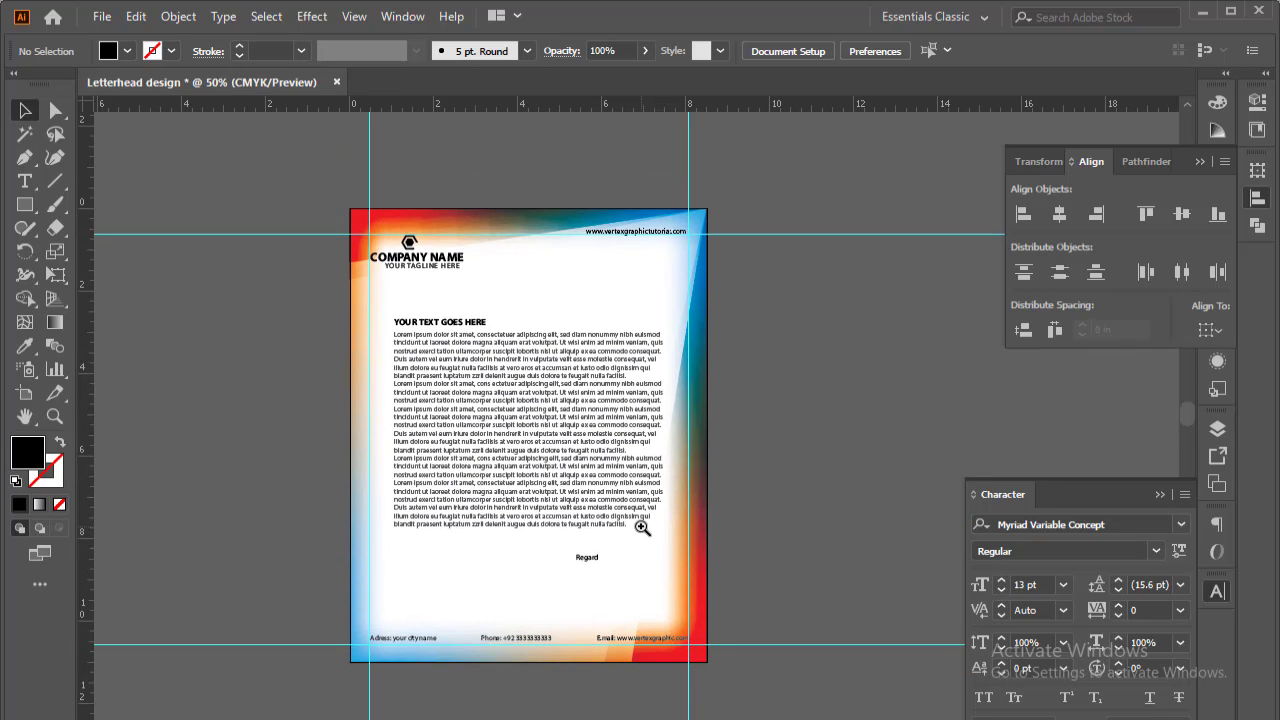
pyautogui.keyDown('ctrl'); pyautogui.click(642, 527); pyautogui.keyUp('ctrl')
pyautogui.moveTo(612, 397); pyautogui.dragTo(682, 487)
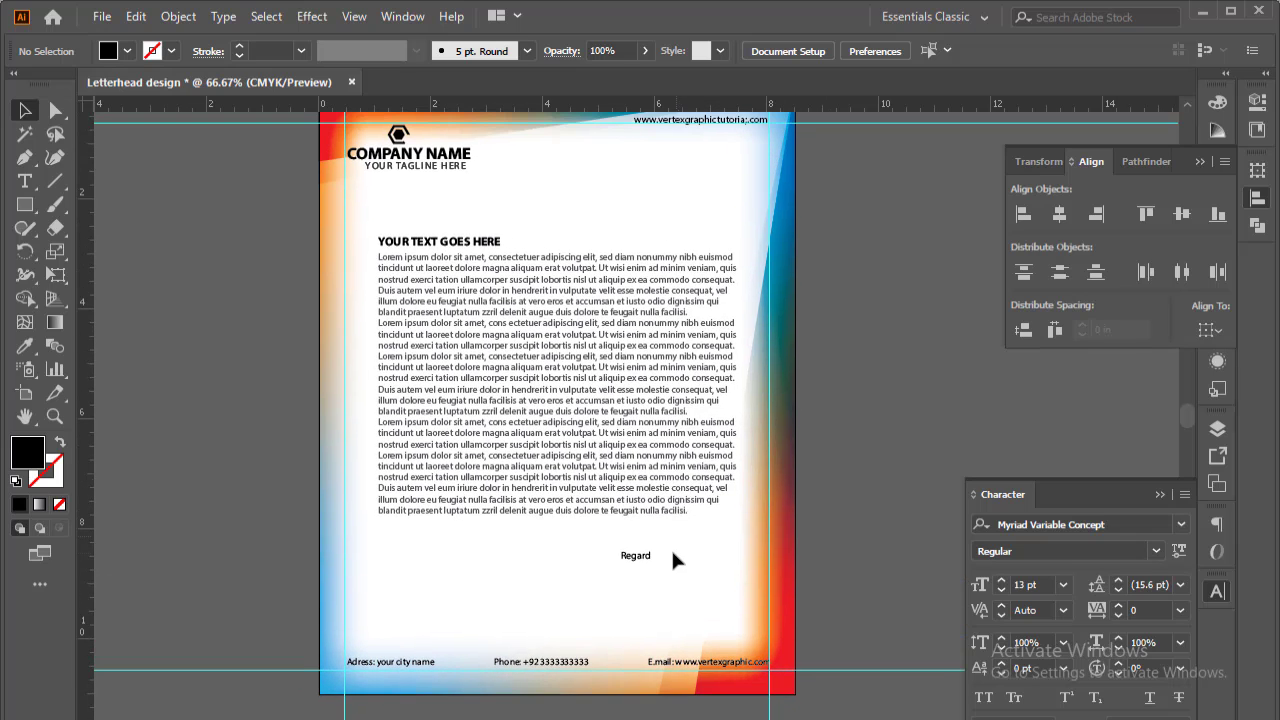
pyautogui.click(645, 562)
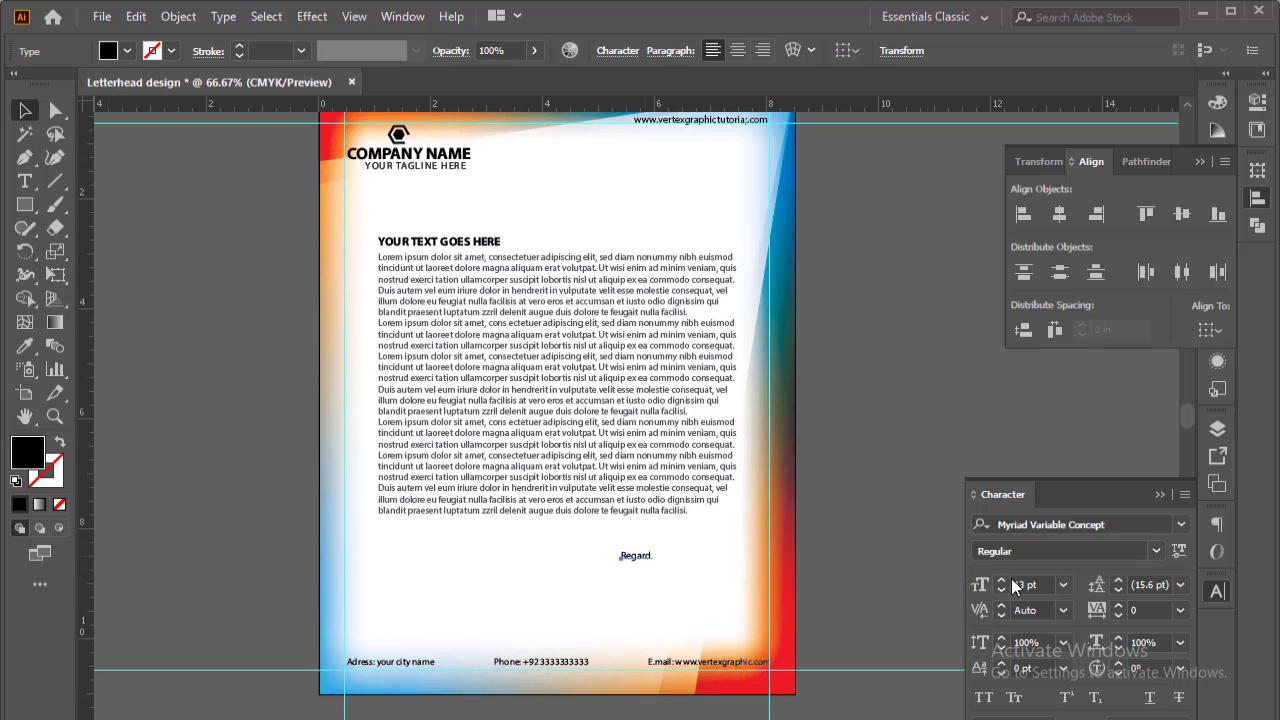
pyautogui.click(1153, 552)
pyautogui.click(1028, 182)
pyautogui.click(822, 470)
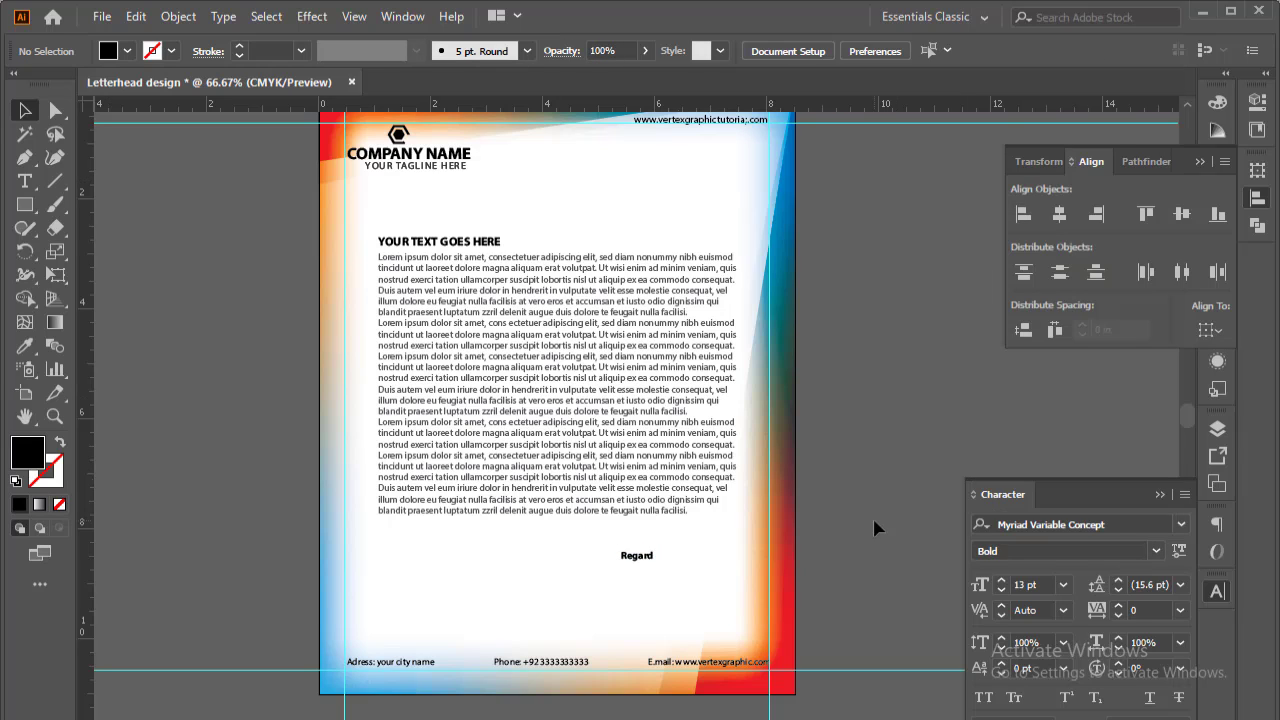
pyautogui.scroll(2, 691, 371)
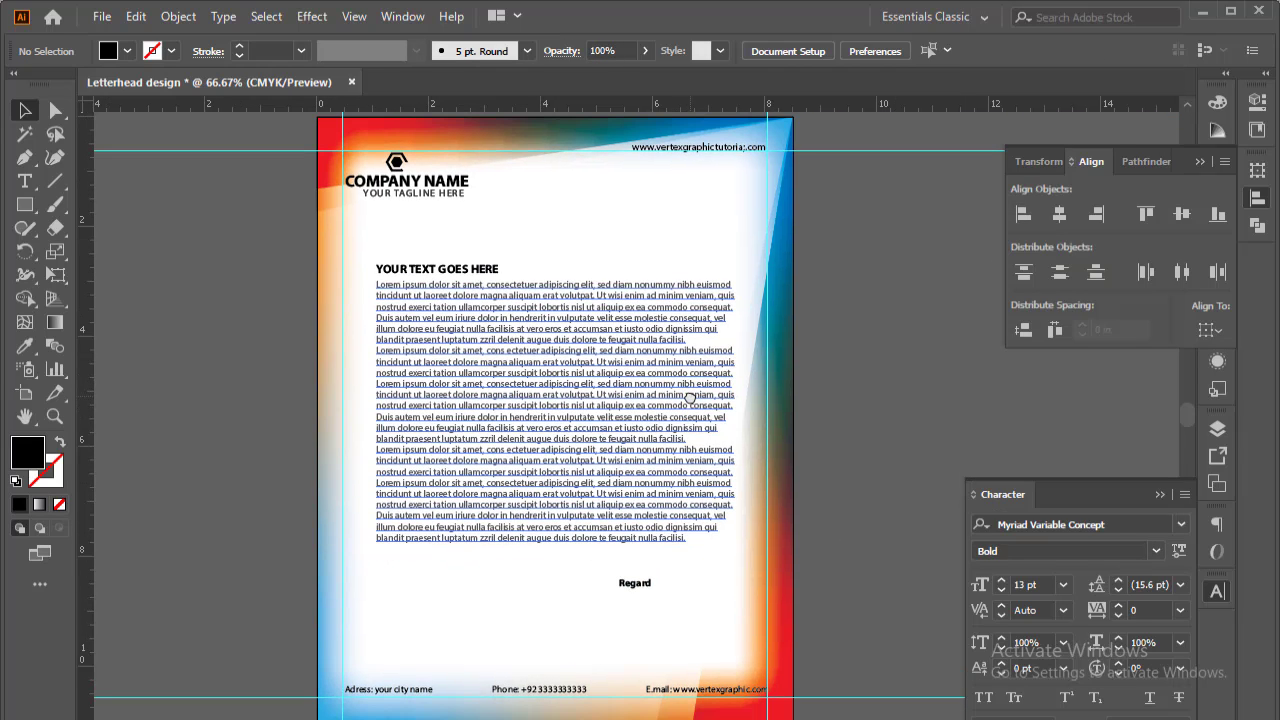